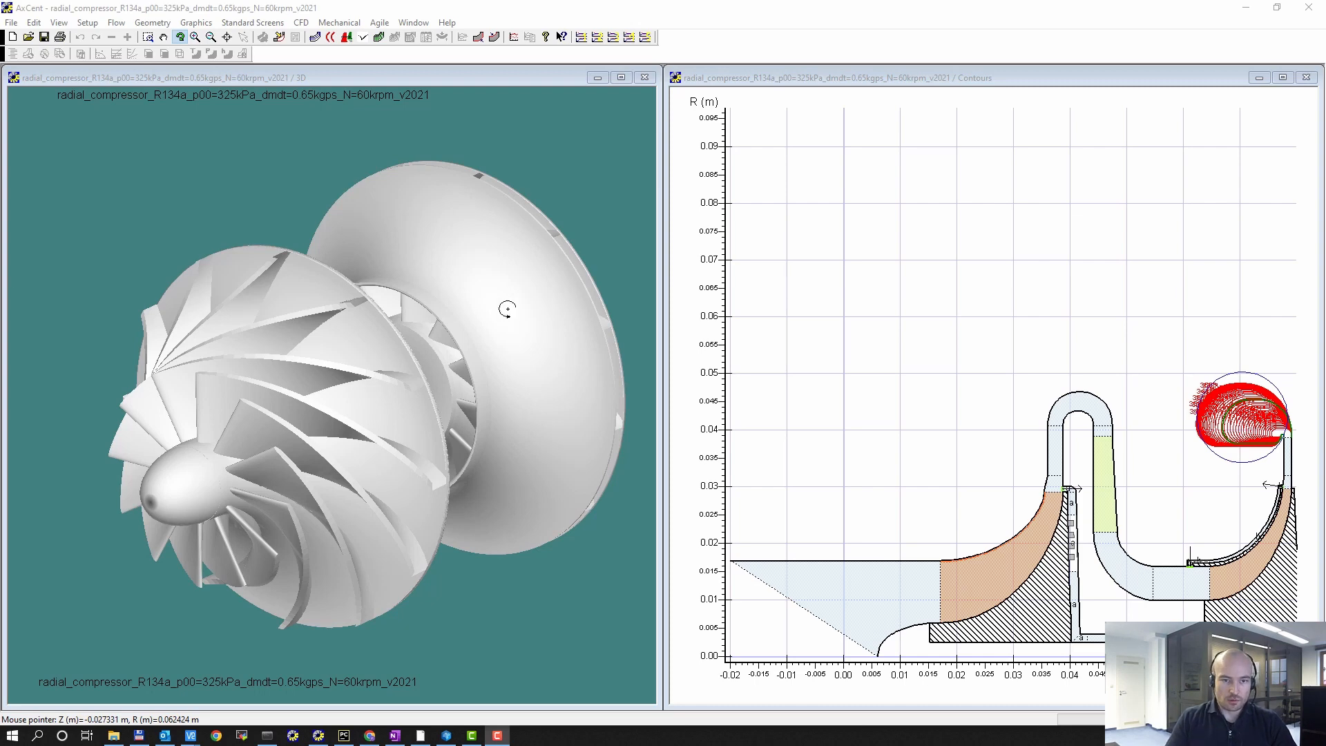
# Step: Enlarge the Contours view and examine the flow path through both compressor stages
pyautogui.moveTo(506, 304); pyautogui.dragTo(456, 300)
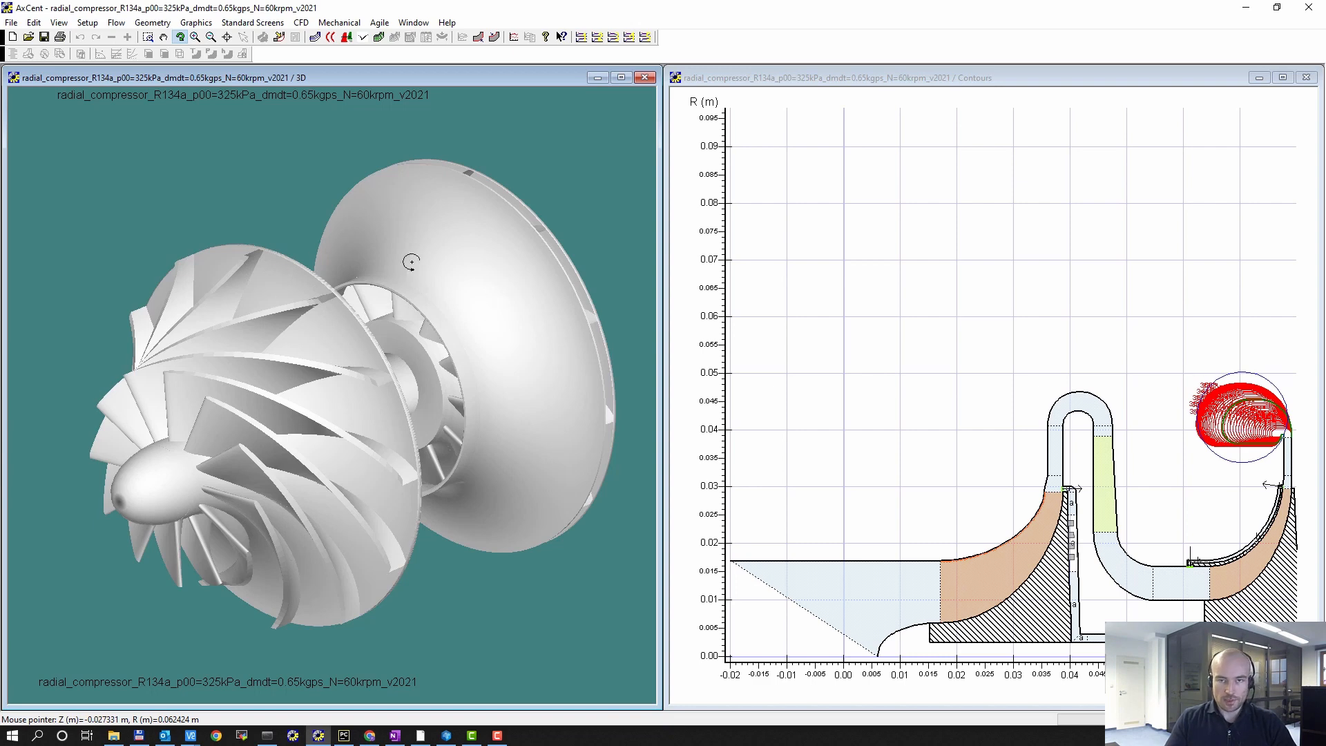
pyautogui.click(1282, 77)
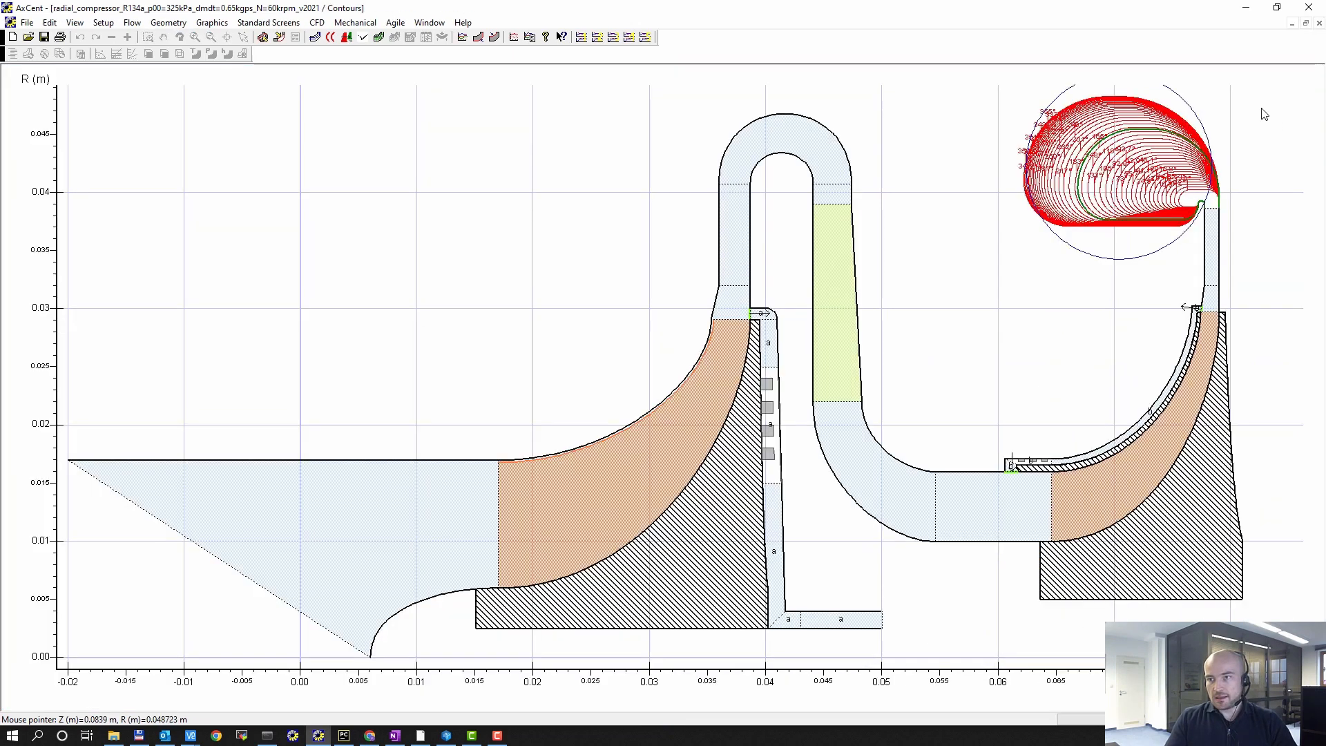
pyautogui.moveTo(1080, 284); pyautogui.dragTo(1030, 227, button='middle')
pyautogui.moveTo(1012, 320); pyautogui.dragTo(900, 286, button='middle')
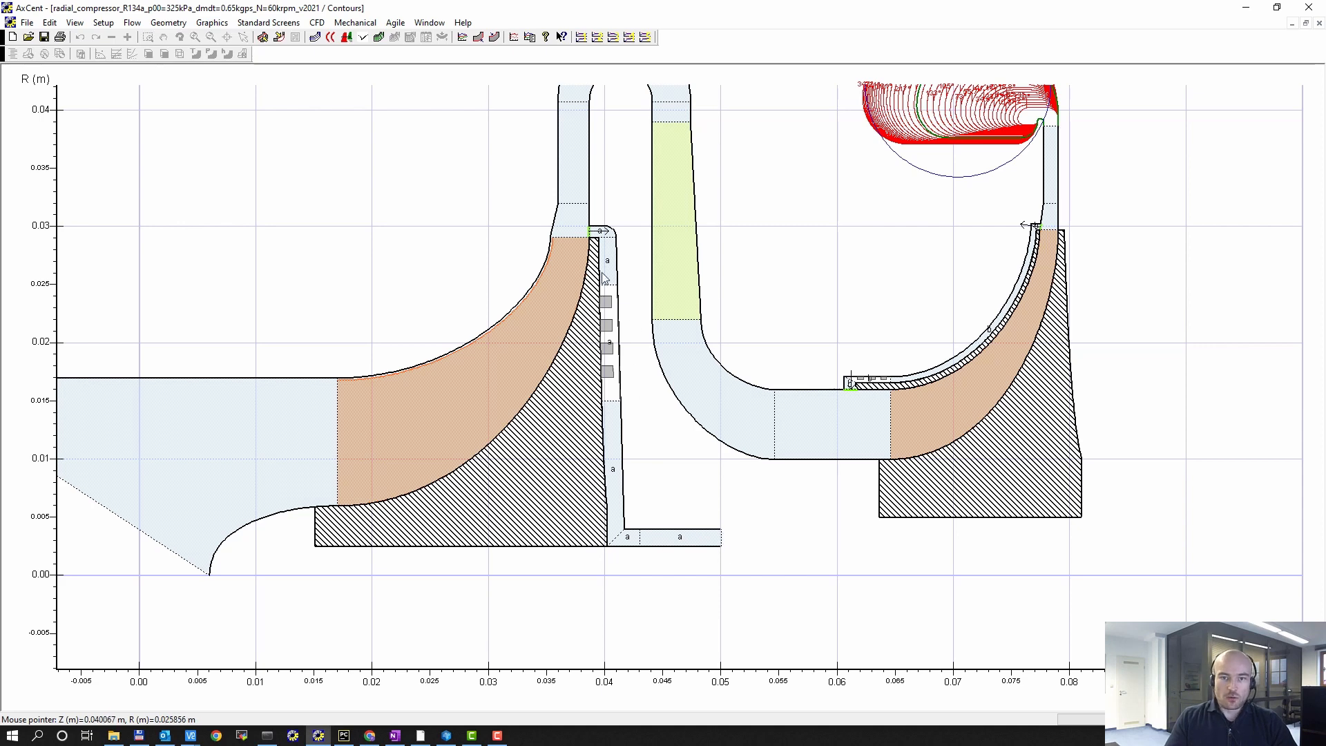
pyautogui.moveTo(821, 299); pyautogui.dragTo(739, 279, button='middle')
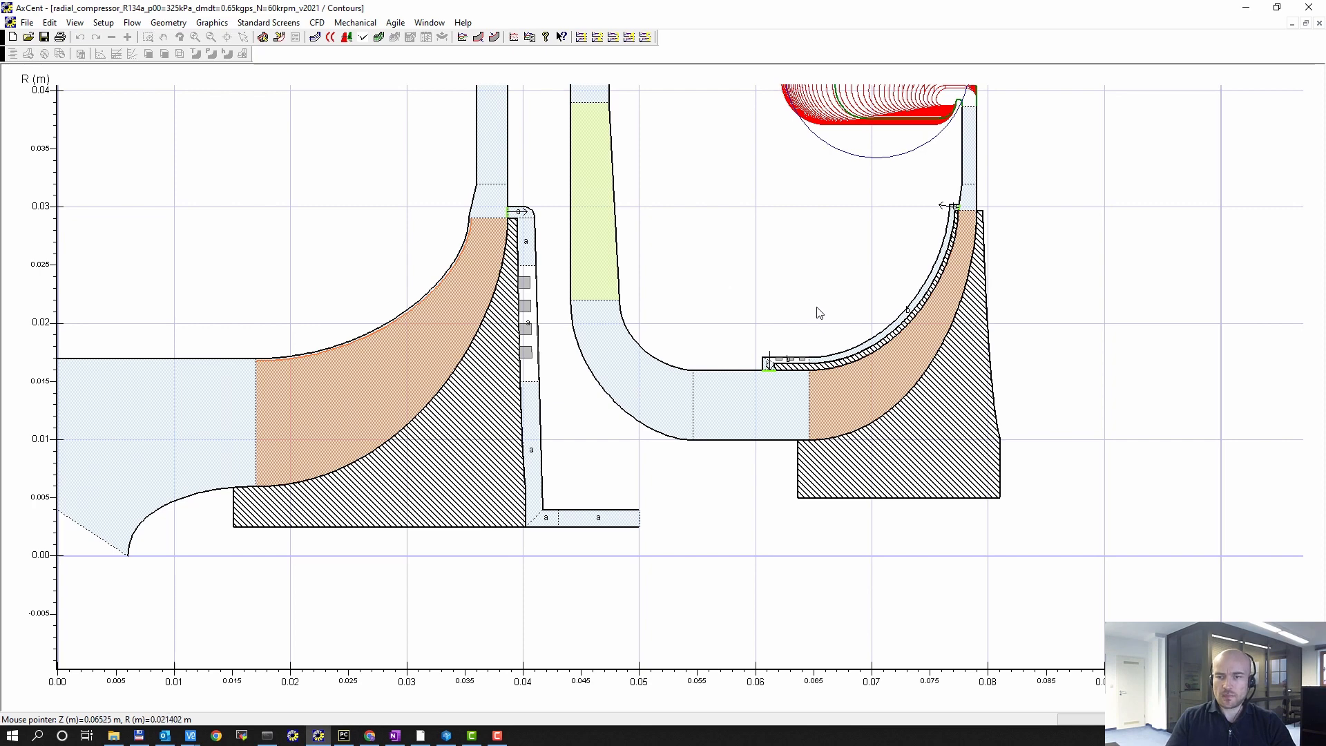
pyautogui.moveTo(817, 308); pyautogui.dragTo(766, 327, button='middle')
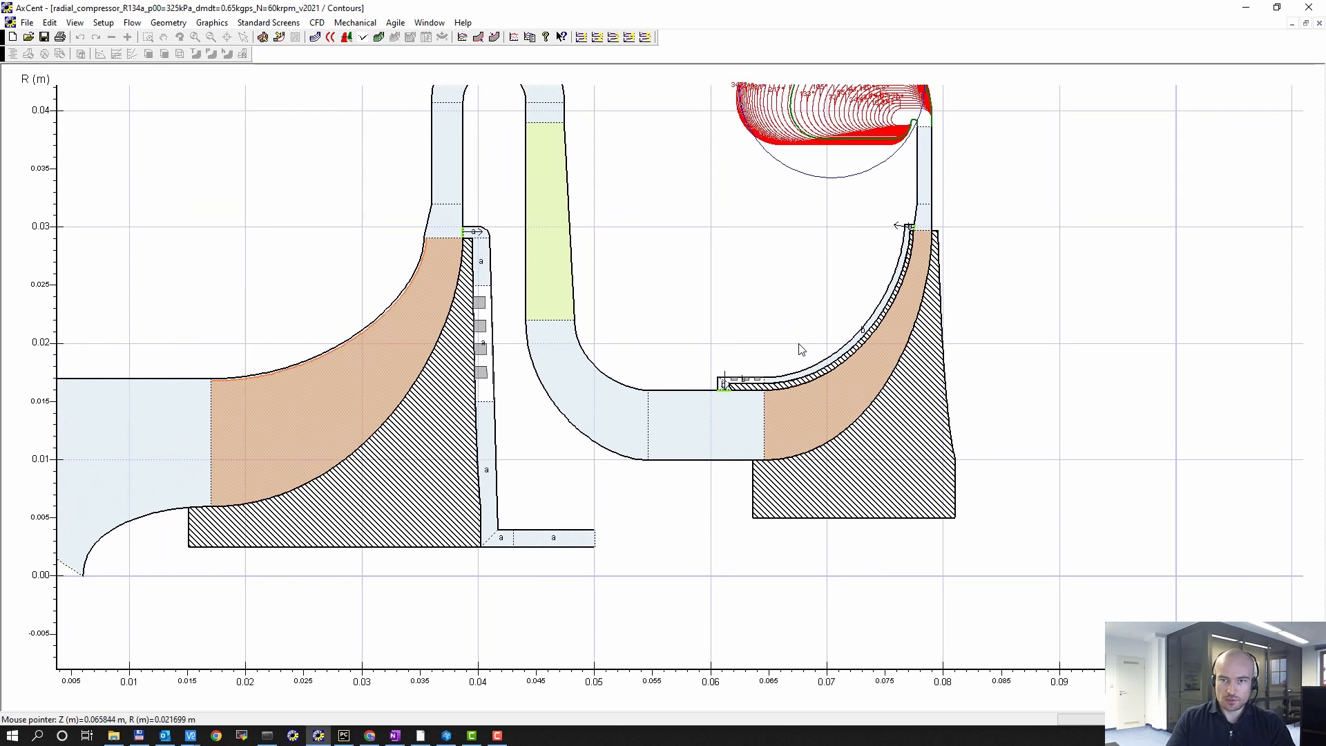
pyautogui.scroll(4, 801, 348)
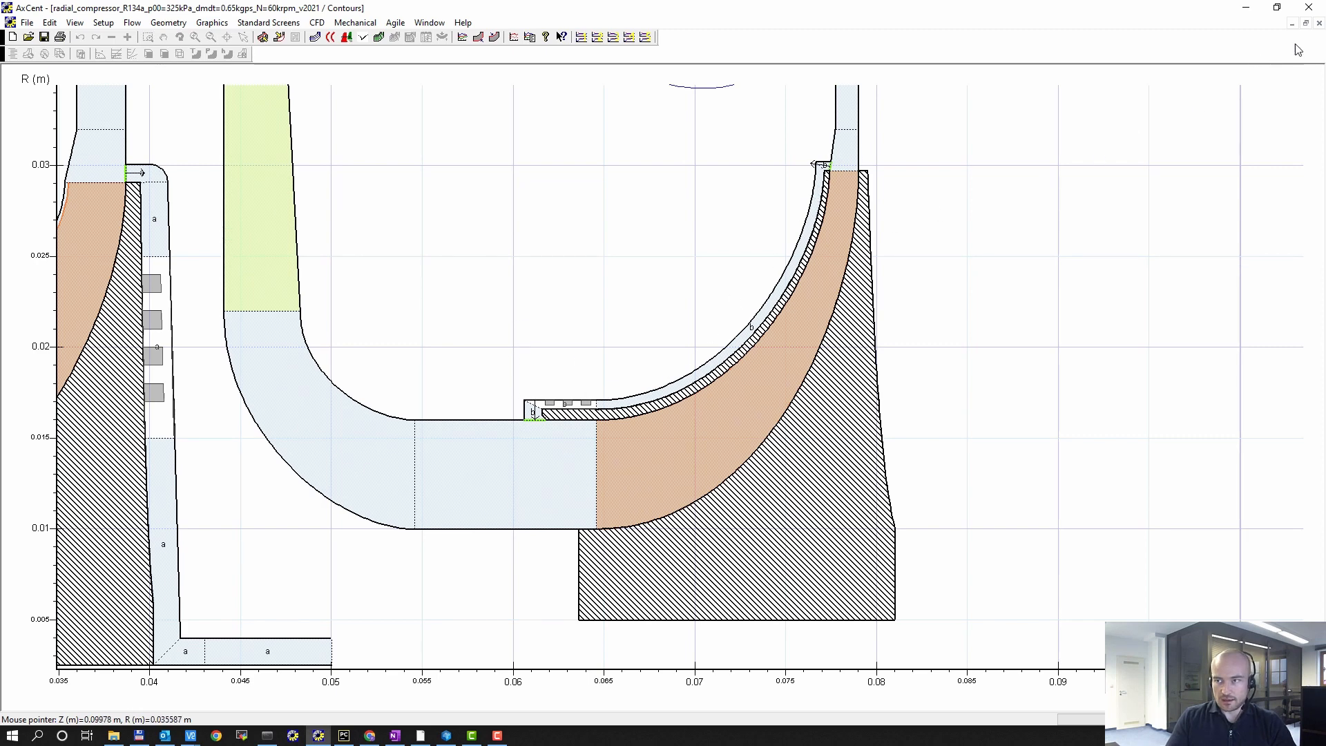
# Step: Inspect the two impellers in an enlarged 3D view and restore the side-by-side layout
pyautogui.click(1305, 23)
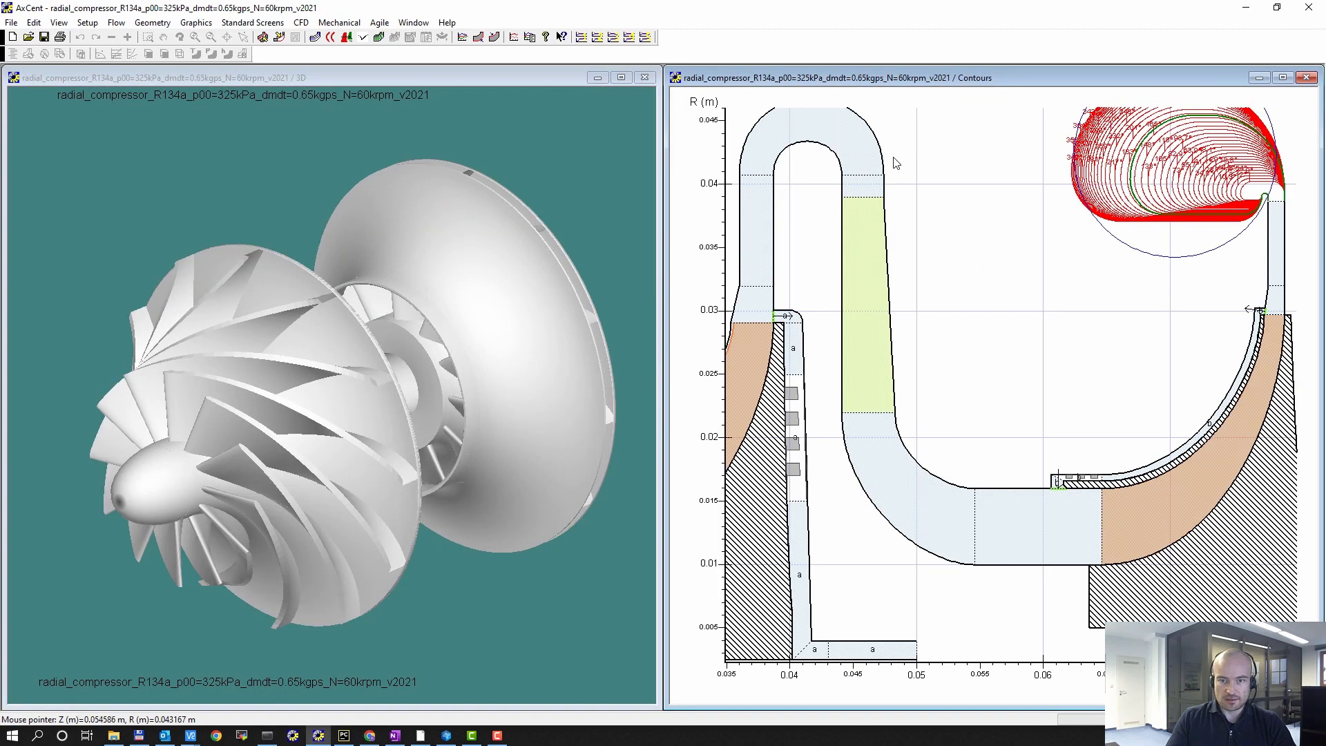
pyautogui.click(628, 87)
pyautogui.moveTo(803, 400); pyautogui.dragTo(844, 269)
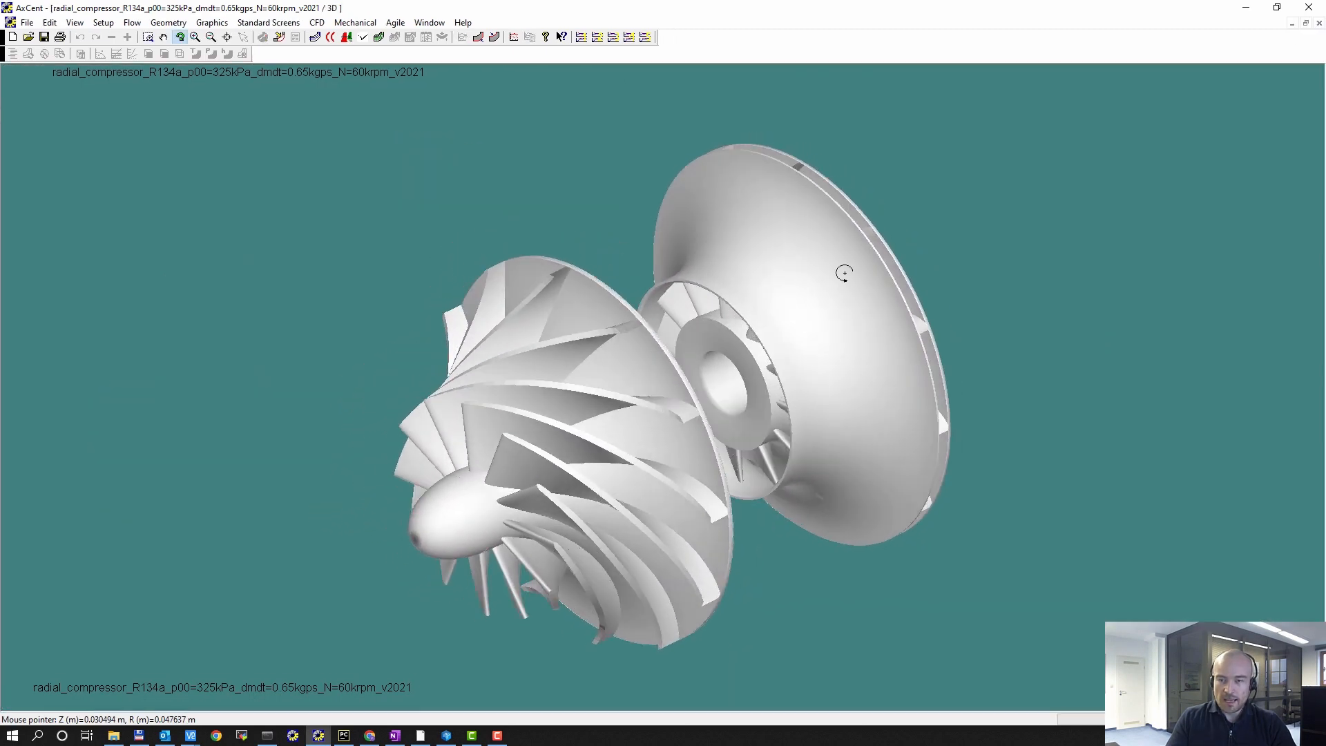
pyautogui.click(1305, 23)
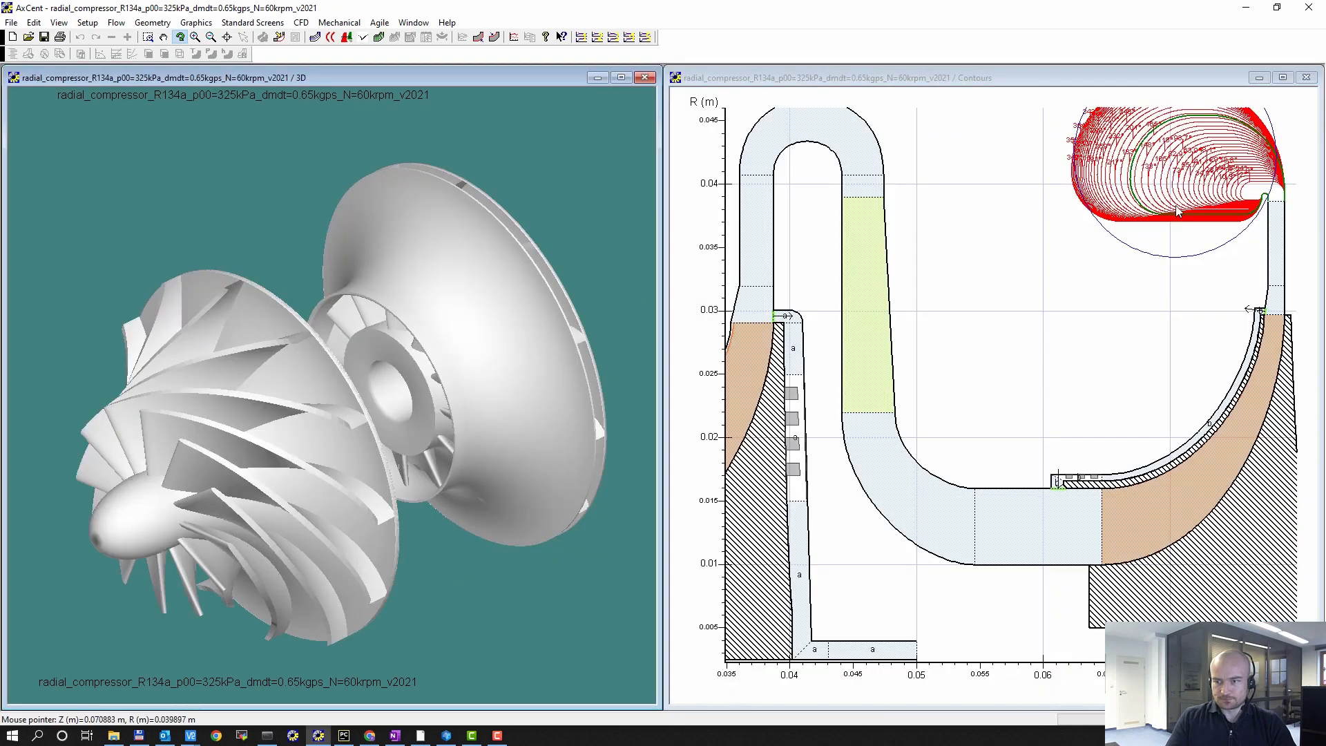
# Step: Examine the sealed cavity behind the first impeller and the shroud leakage path of the second in the enlarged Contours view
pyautogui.click(1286, 87)
pyautogui.moveTo(724, 366); pyautogui.dragTo(1046, 260, button='middle')
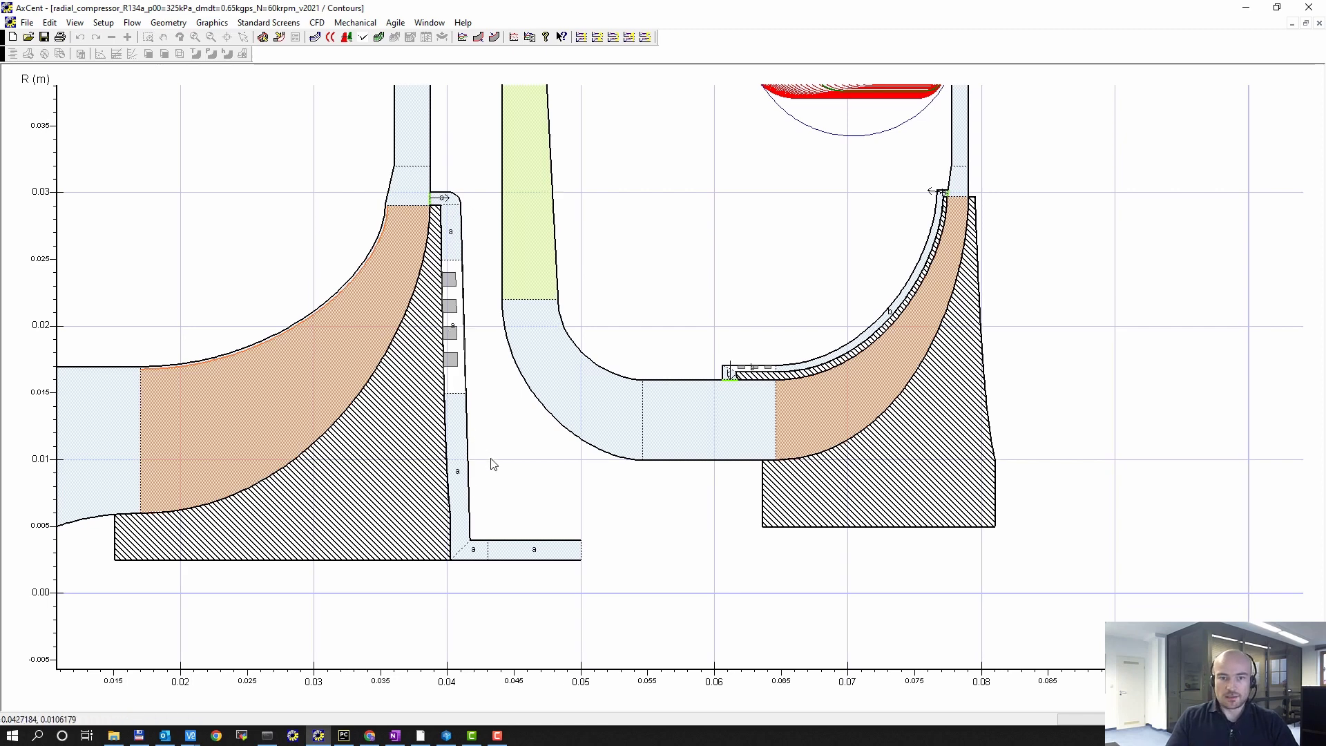
pyautogui.moveTo(480, 451); pyautogui.dragTo(510, 480, button='middle')
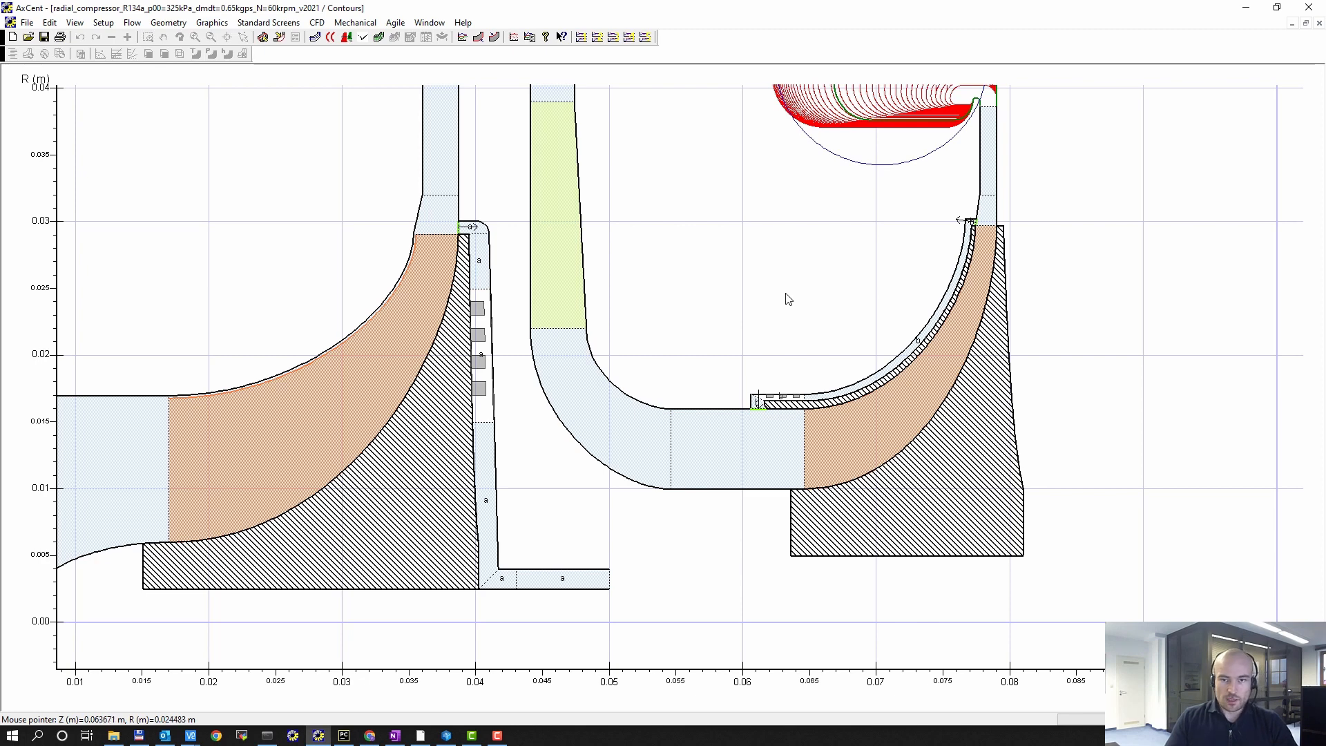
pyautogui.scroll(-1, 779, 288)
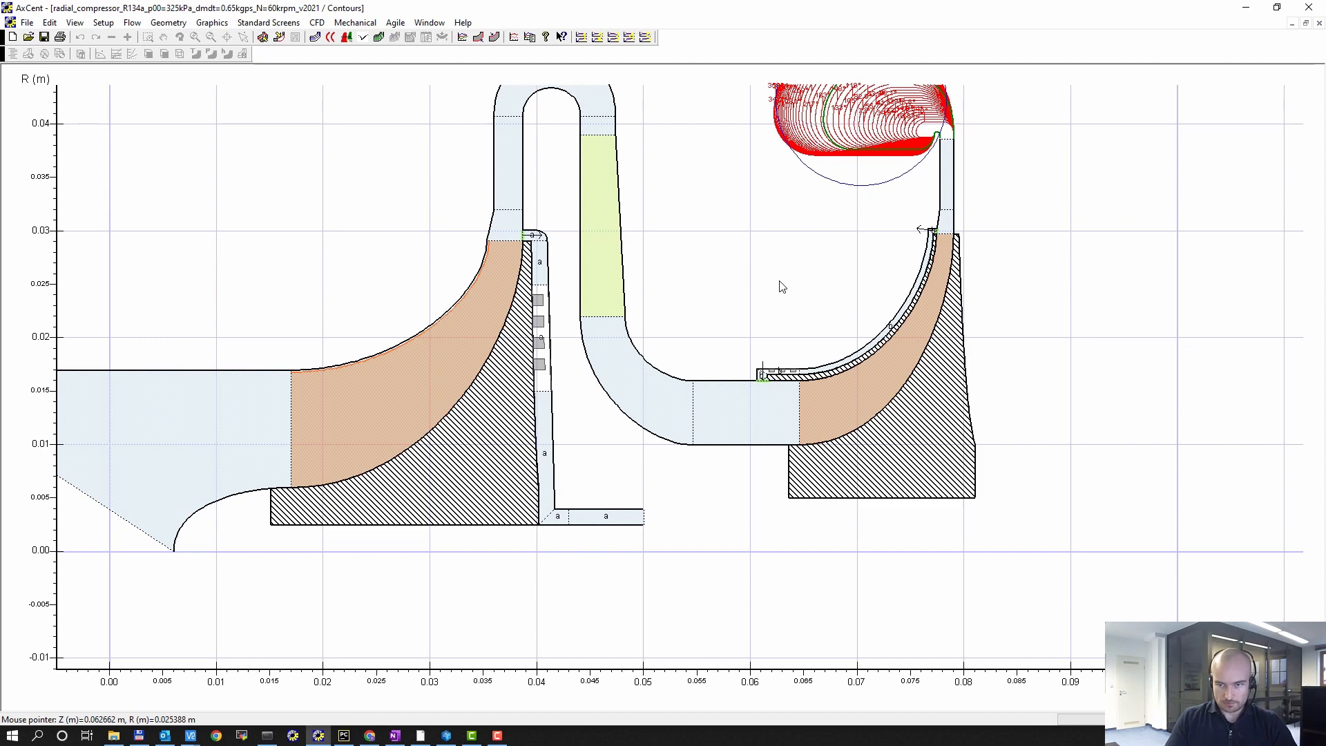
pyautogui.moveTo(779, 281); pyautogui.dragTo(942, 335, button='middle')
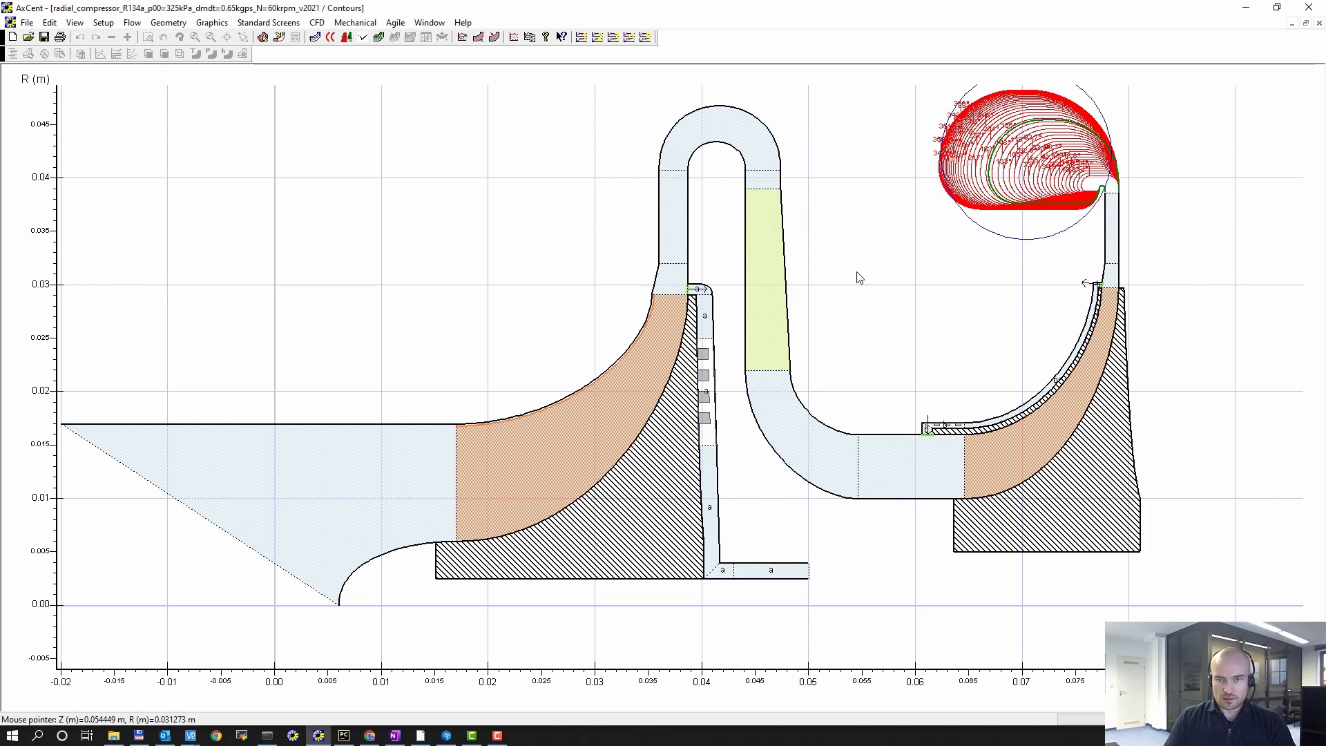
pyautogui.scroll(2, 792, 377)
pyautogui.scroll(2, 679, 294)
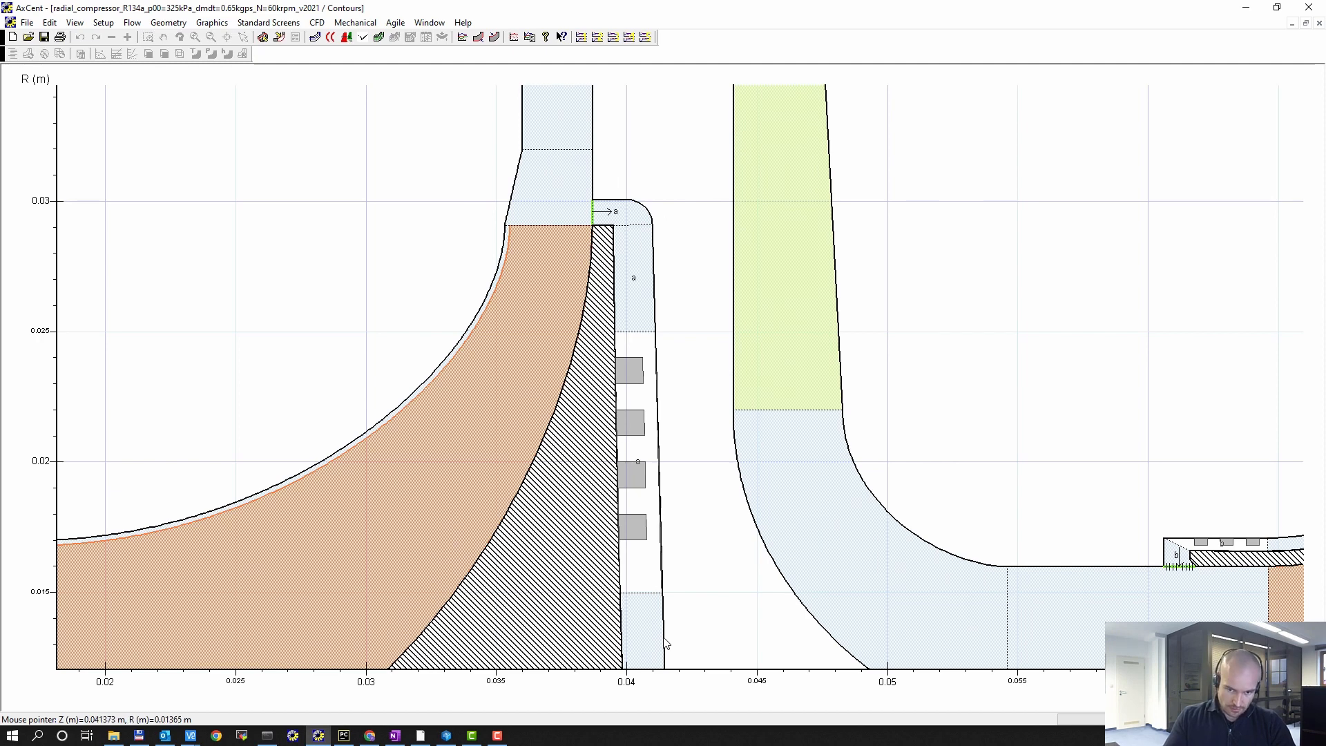
pyautogui.scroll(-1, 668, 263)
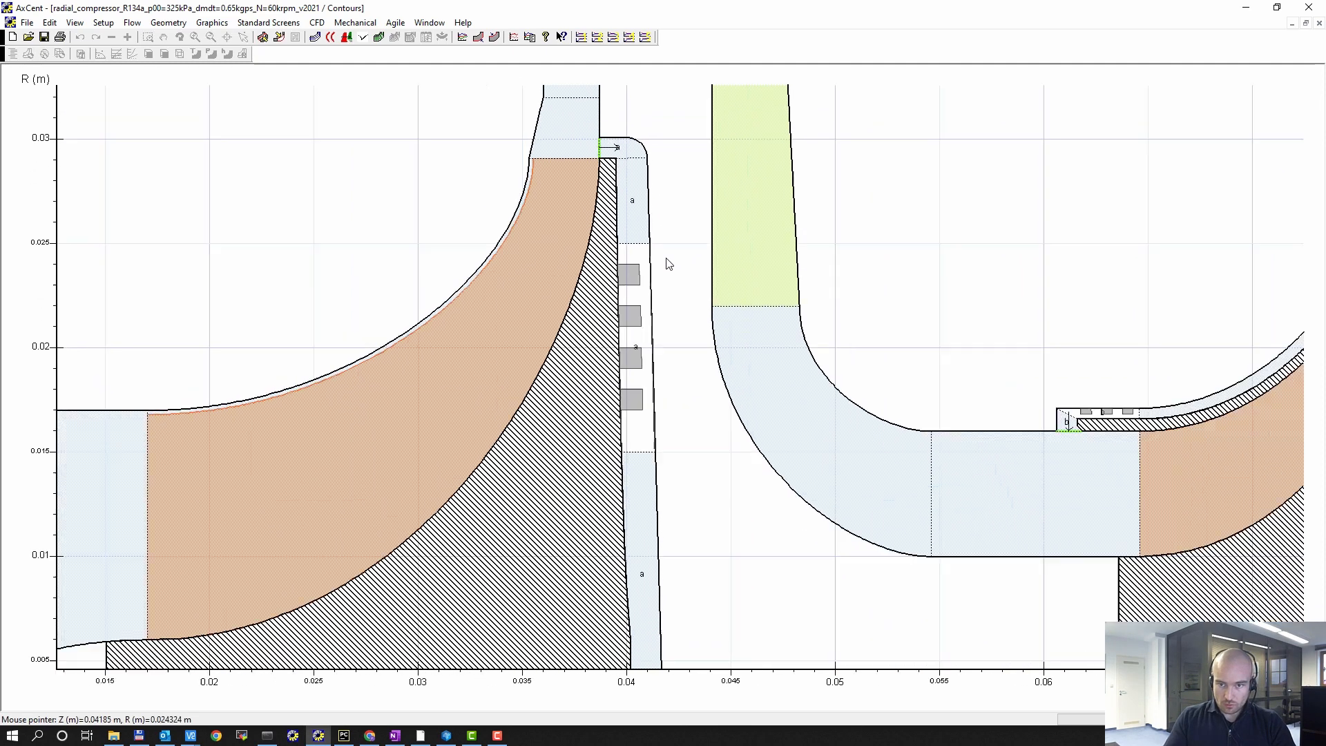
pyautogui.scroll(-1, 667, 263)
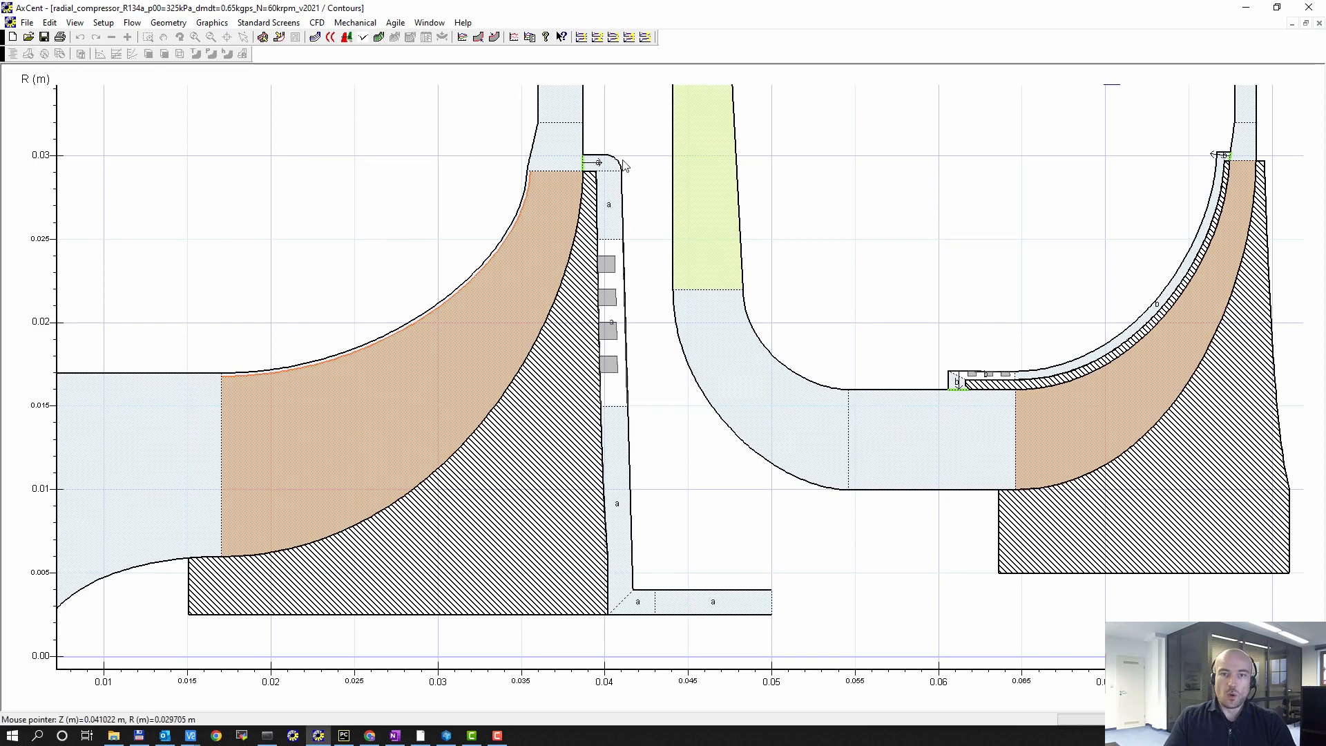
pyautogui.moveTo(1146, 292); pyautogui.dragTo(877, 319, button='middle')
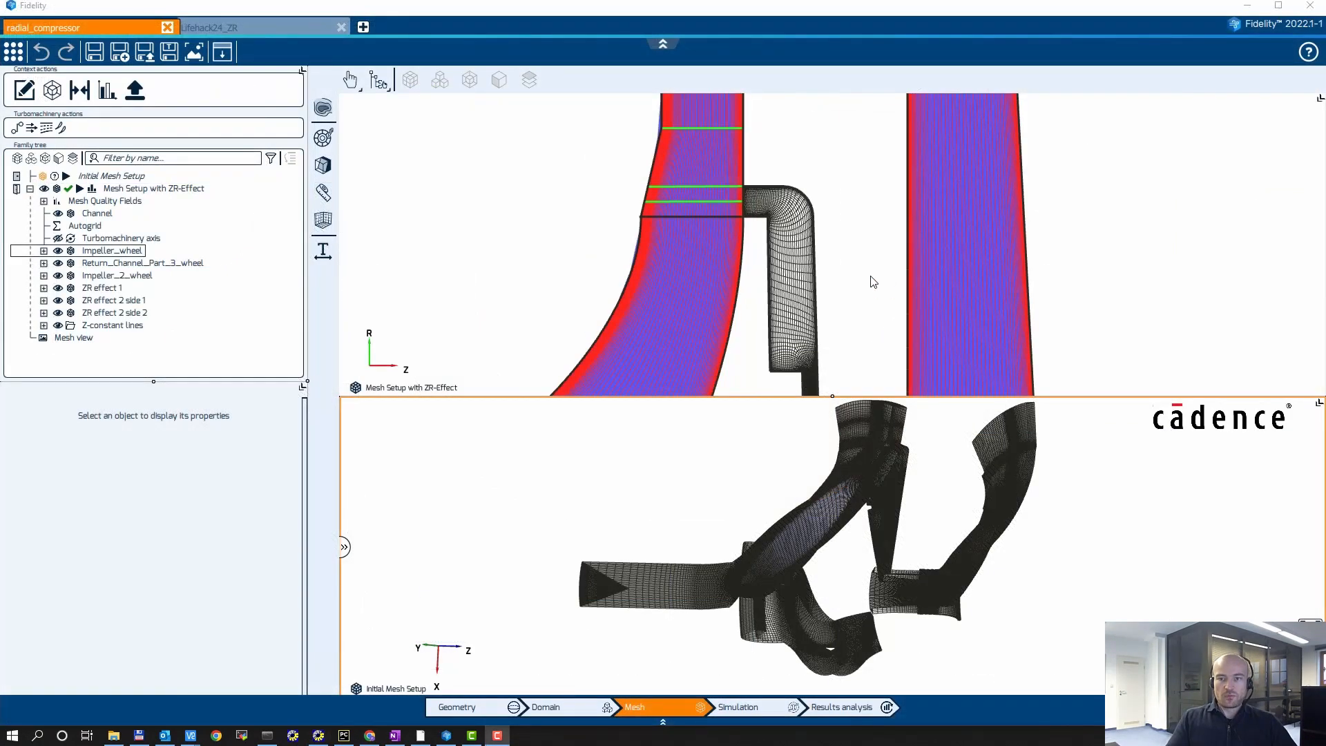
# Step: Enlarge the Initial Mesh Setup view and examine the 3D mesh around the impellers and their ZR effect cavities
pyautogui.click(1319, 404)
pyautogui.click(1298, 405)
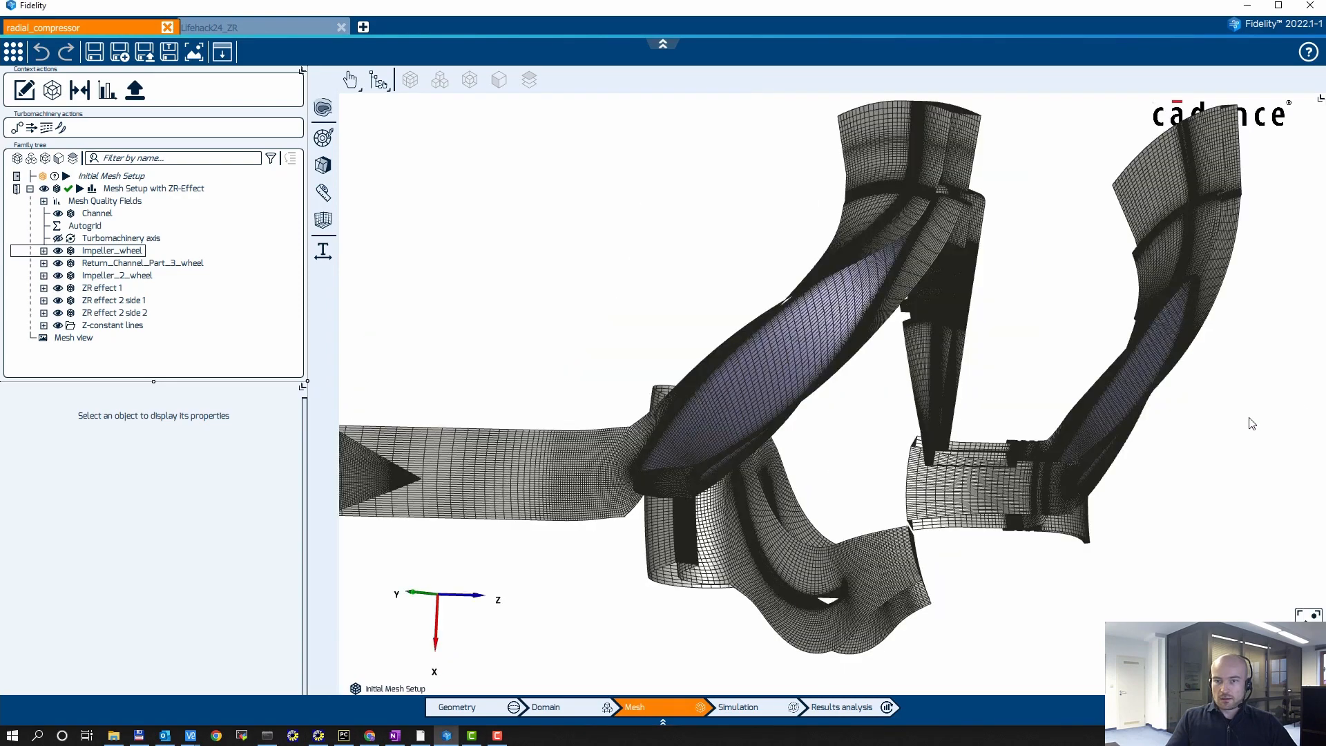
pyautogui.moveTo(1151, 396); pyautogui.dragTo(1039, 374, button='middle')
pyautogui.moveTo(735, 310); pyautogui.dragTo(971, 491, button='middle')
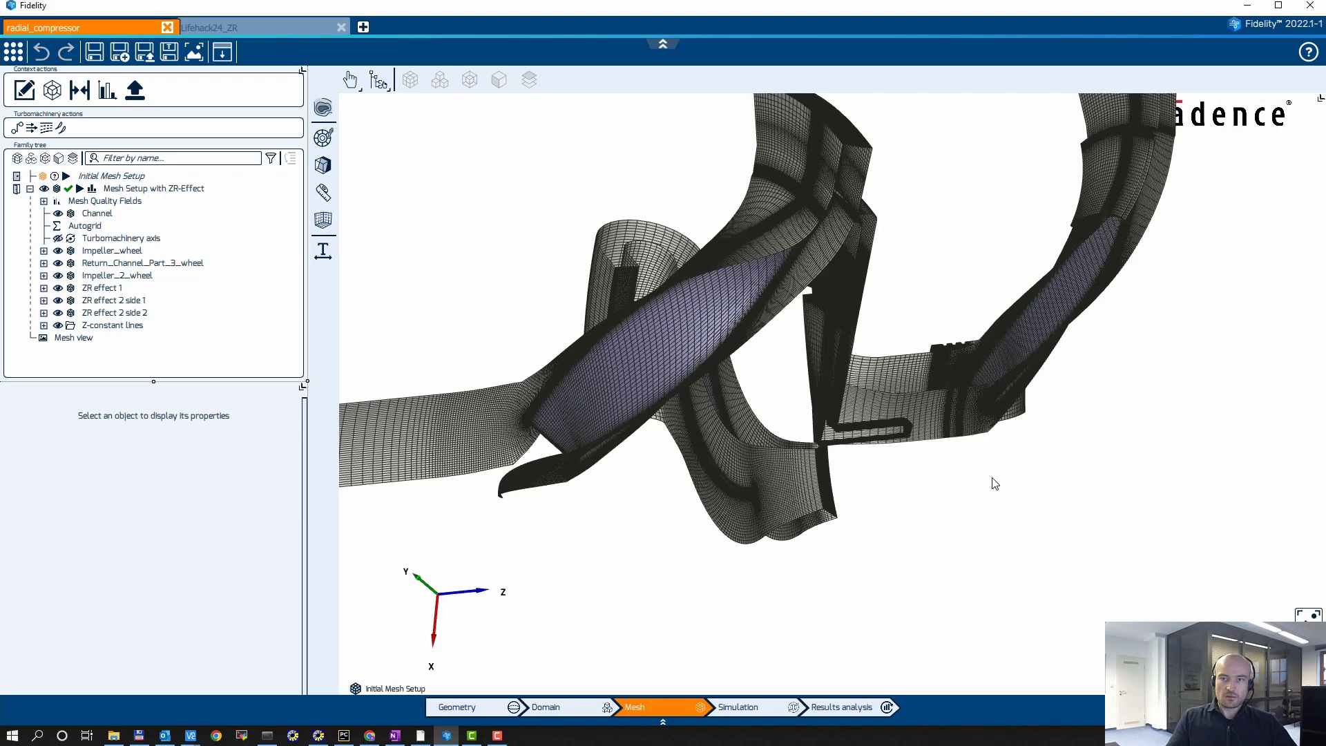
pyautogui.moveTo(1071, 493); pyautogui.dragTo(834, 286, button='middle')
pyautogui.scroll(5, 834, 286)
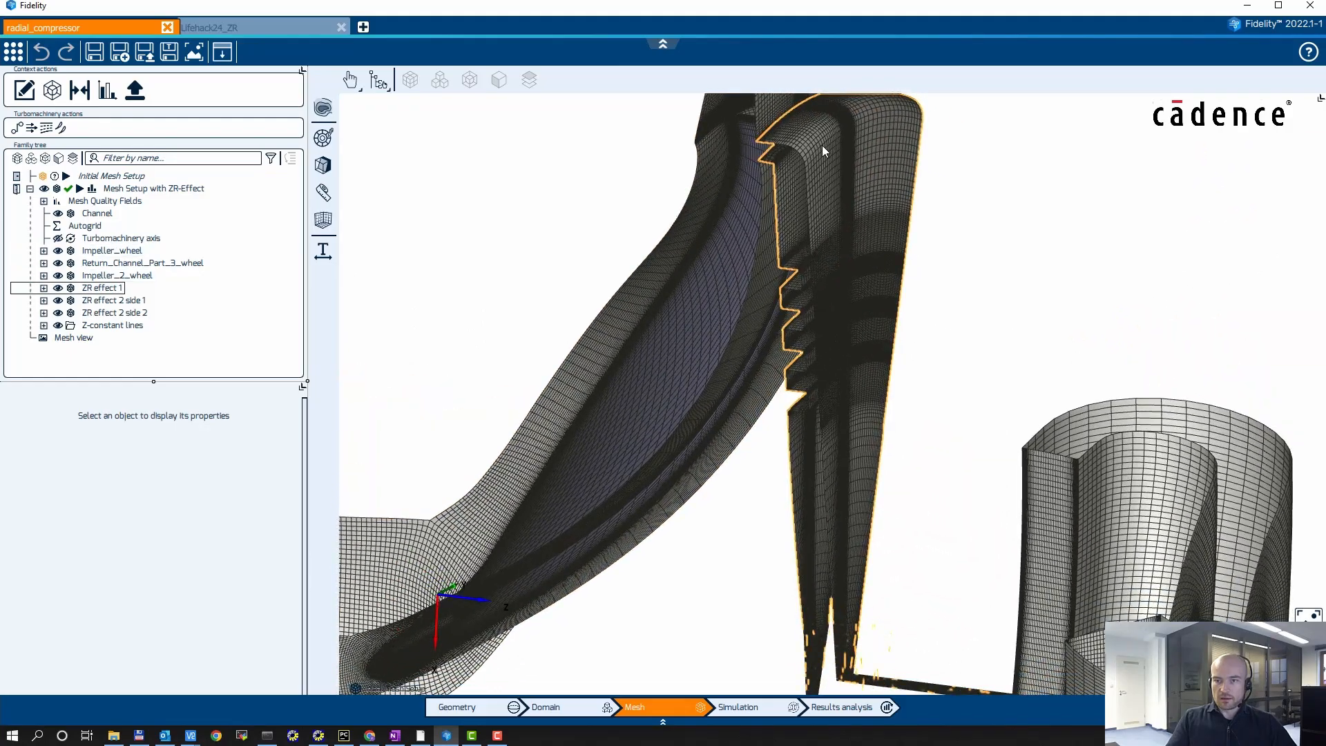
pyautogui.moveTo(923, 612); pyautogui.dragTo(829, 456, button='middle')
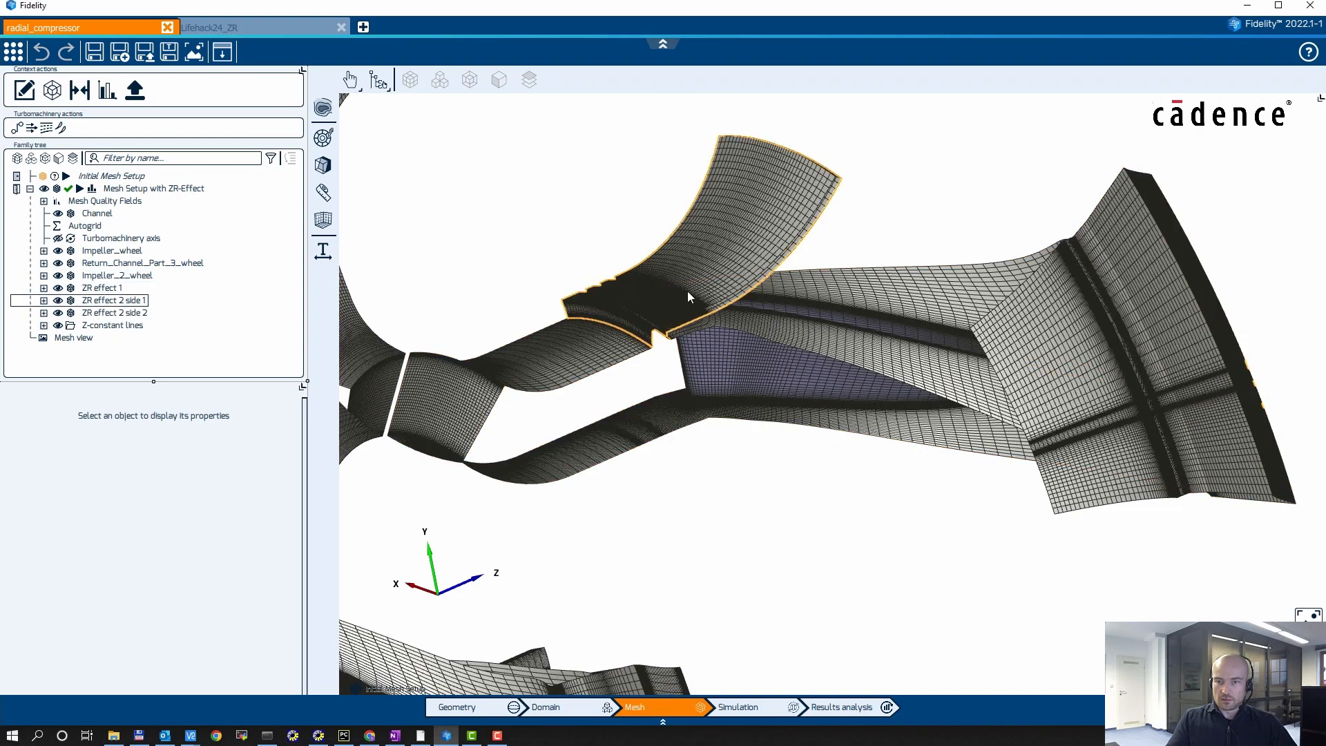
pyautogui.moveTo(1008, 390); pyautogui.dragTo(912, 387, button='middle')
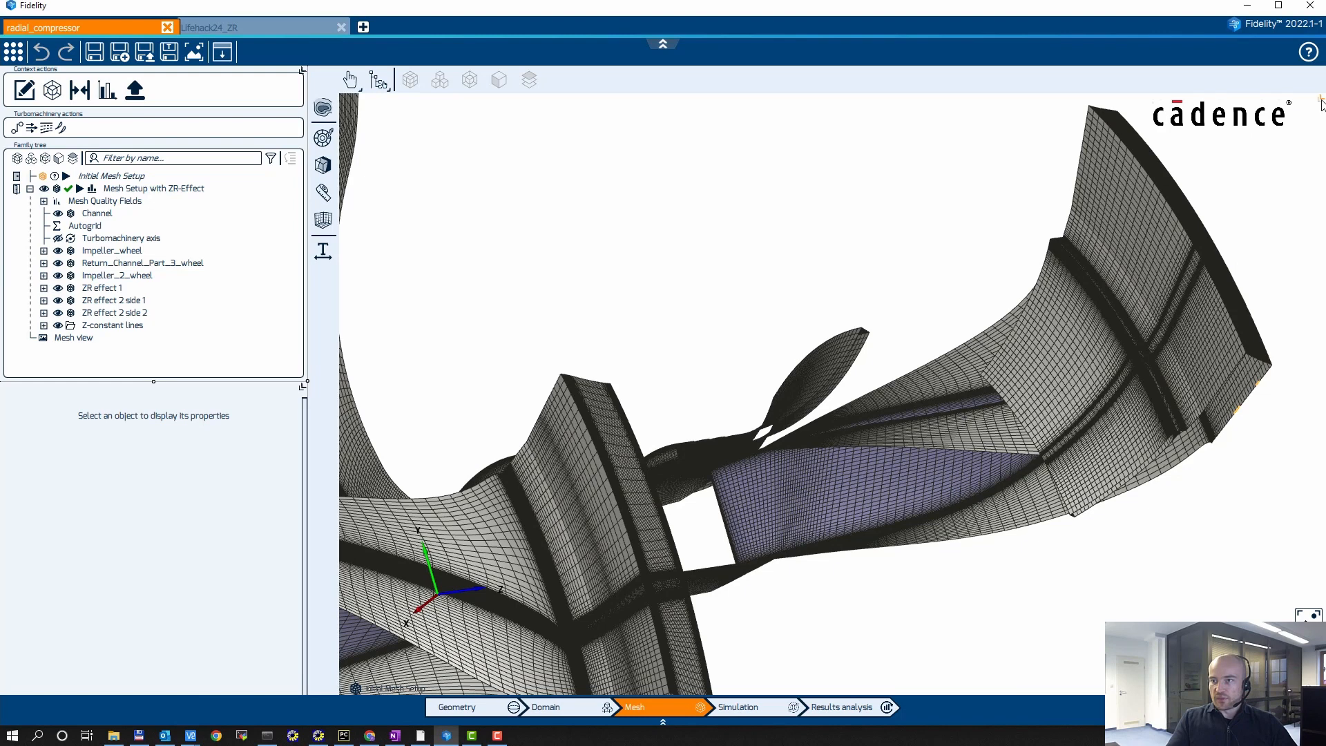
# Step: Enlarge the Mesh Setup with ZR-Effect view and examine the meridional mesh of both labyrinth seal cavities and their channel connections
pyautogui.click(1299, 103)
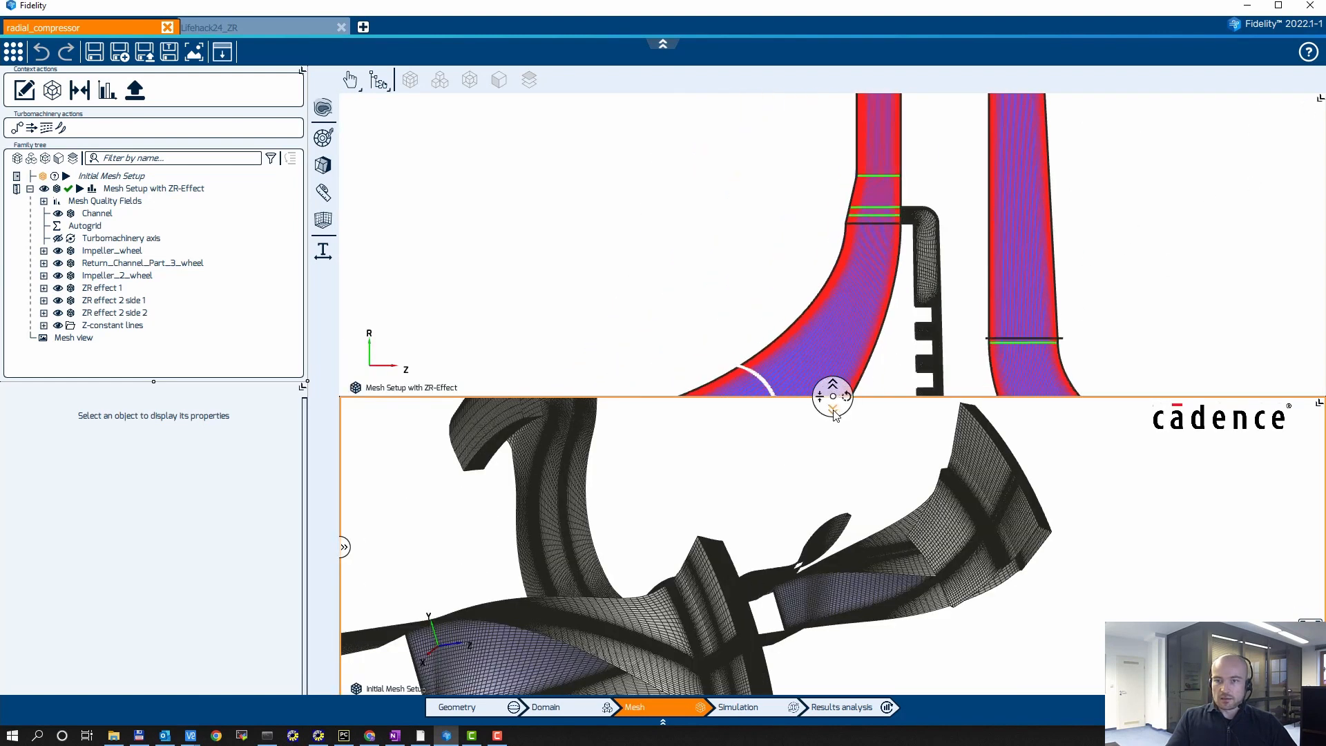
pyautogui.click(833, 396)
pyautogui.scroll(-5, 1049, 407)
pyautogui.moveTo(1114, 461); pyautogui.dragTo(772, 351, button='middle')
pyautogui.moveTo(900, 435); pyautogui.dragTo(727, 343, button='middle')
pyautogui.scroll(6, 905, 349)
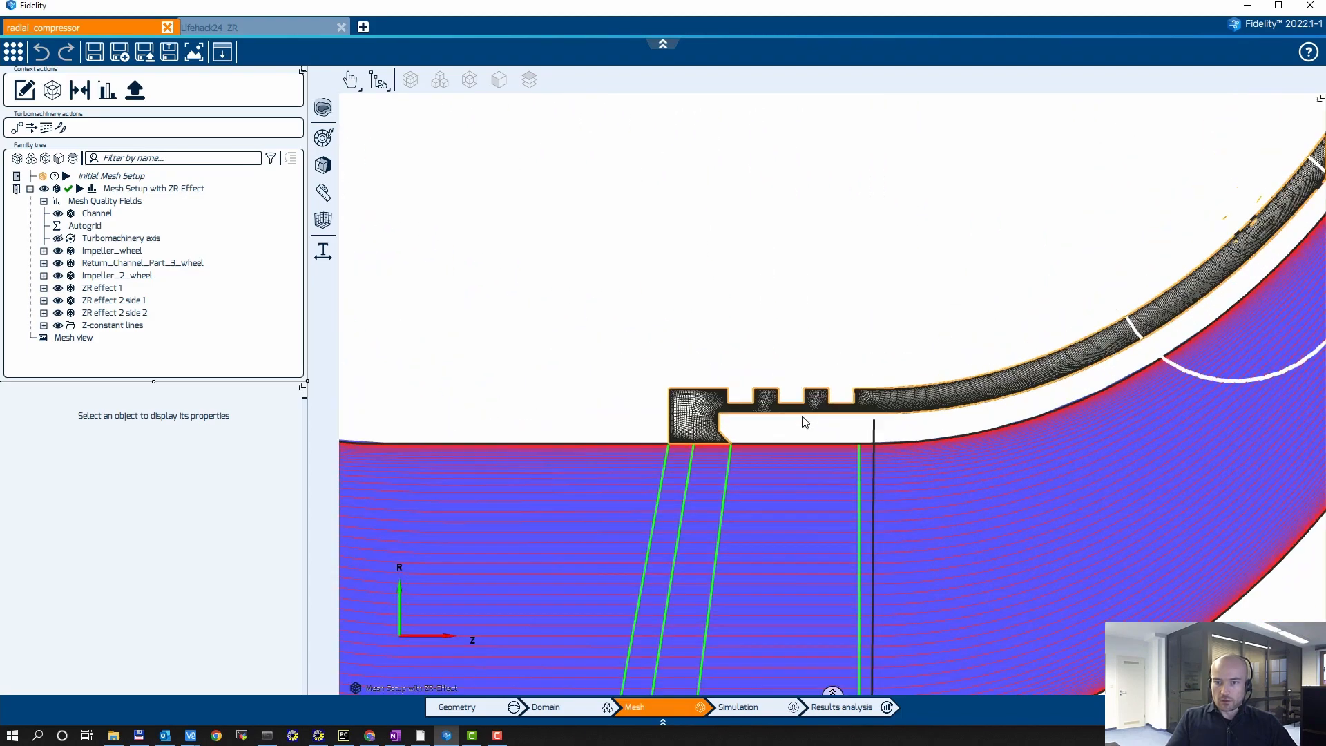
pyautogui.scroll(-5, 783, 226)
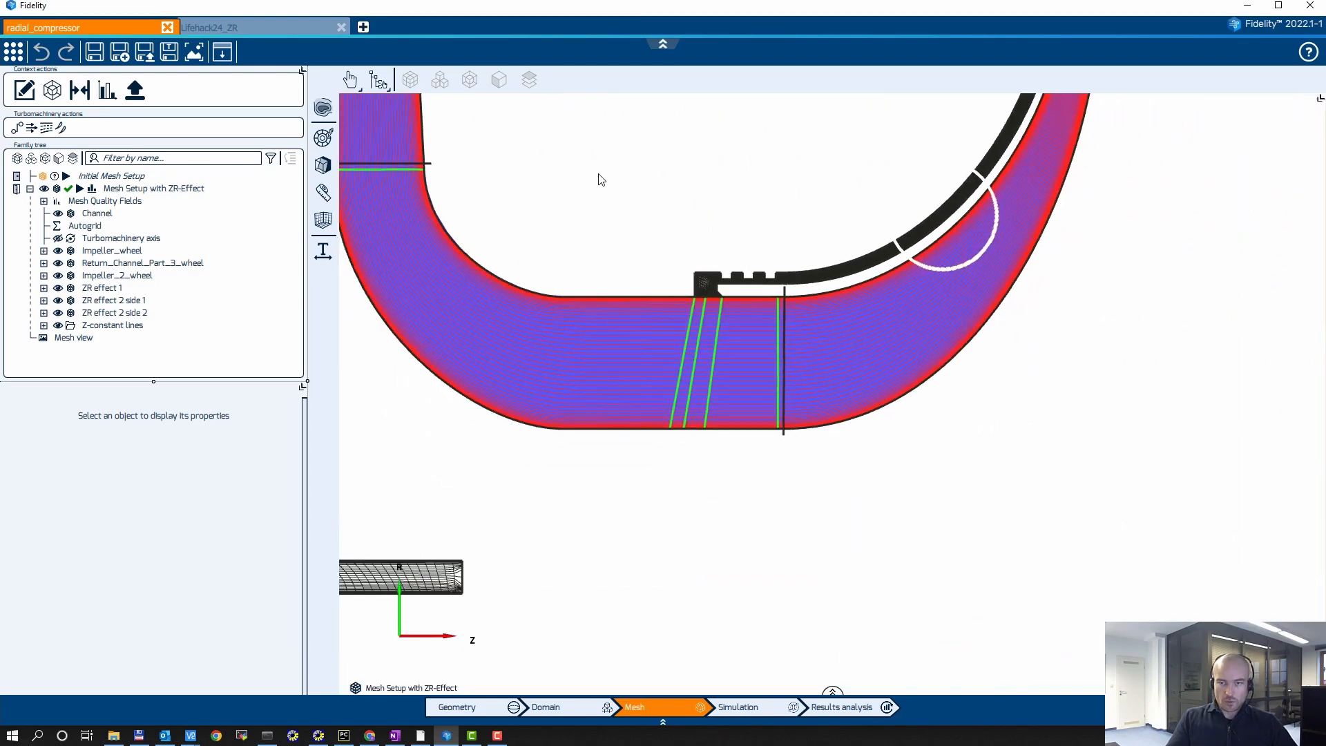
pyautogui.moveTo(602, 180); pyautogui.dragTo(807, 375, button='middle')
pyautogui.scroll(-1, 777, 326)
pyautogui.moveTo(776, 326); pyautogui.dragTo(926, 346, button='middle')
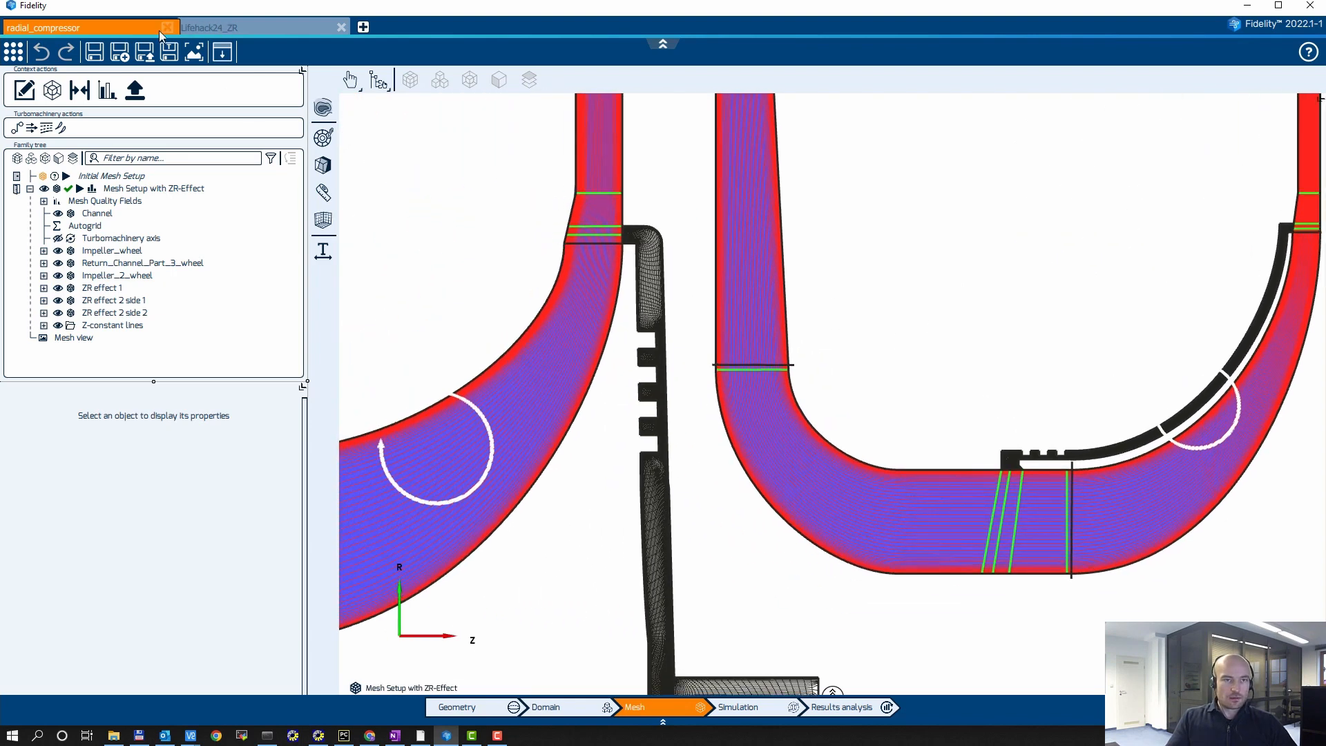
# Step: Switch to the Lifehack24_ZR project and enlarge its meridional geometry view to show the full compressor channel
pyautogui.click(210, 29)
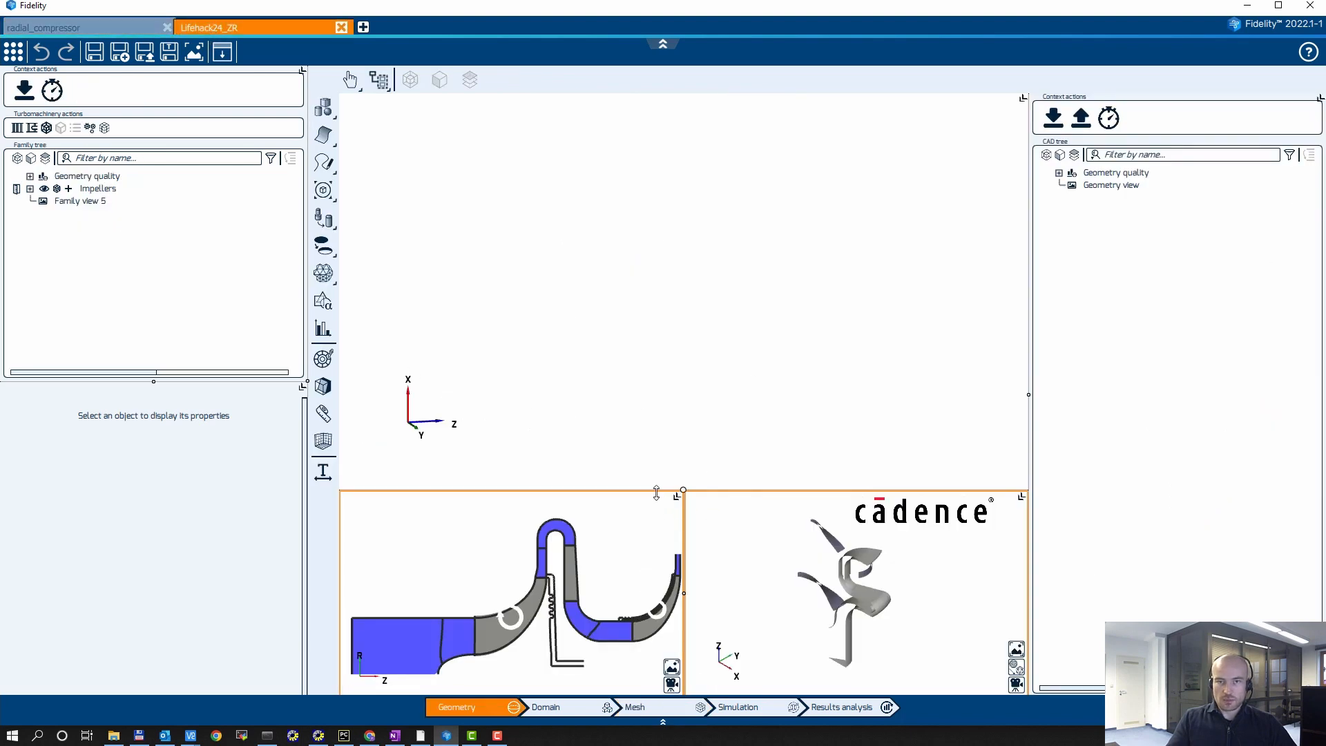
pyautogui.moveTo(657, 491); pyautogui.dragTo(657, 463)
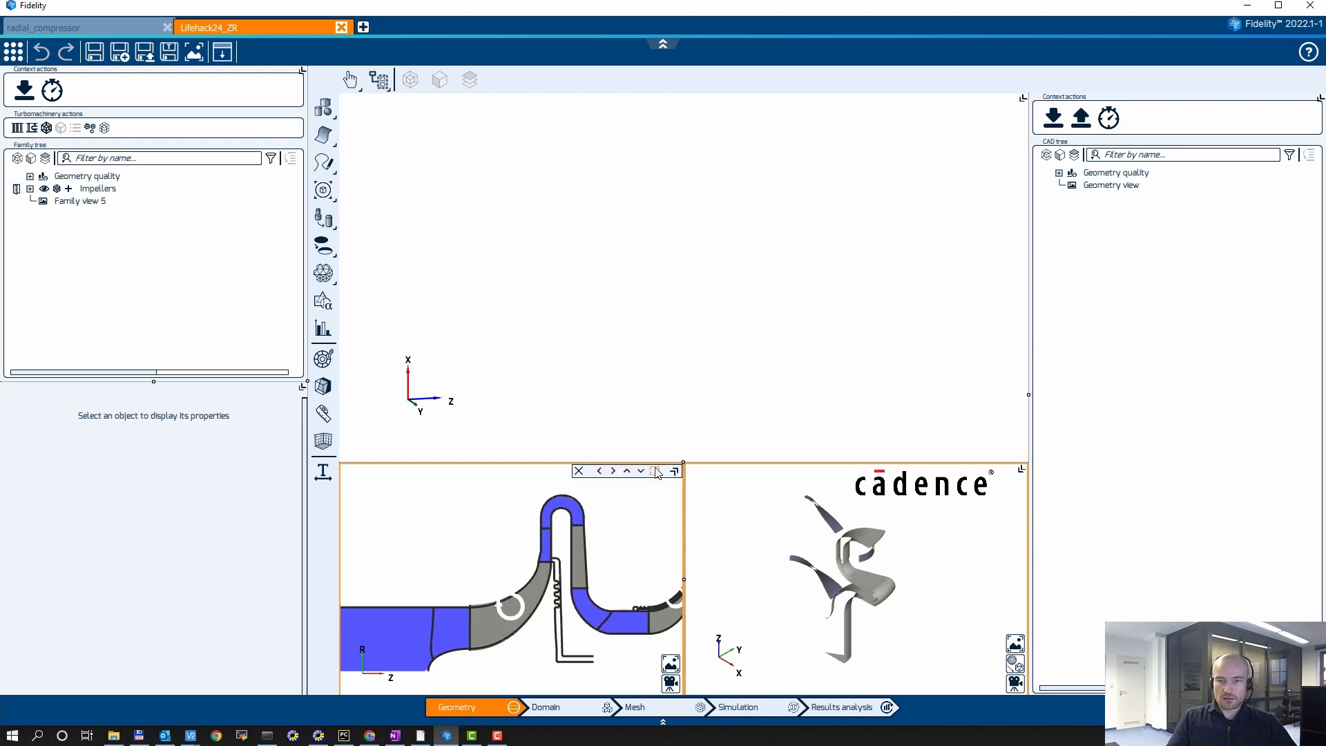
pyautogui.click(656, 471)
pyautogui.moveTo(706, 380); pyautogui.dragTo(673, 347, button='middle')
pyautogui.scroll(-2, 715, 325)
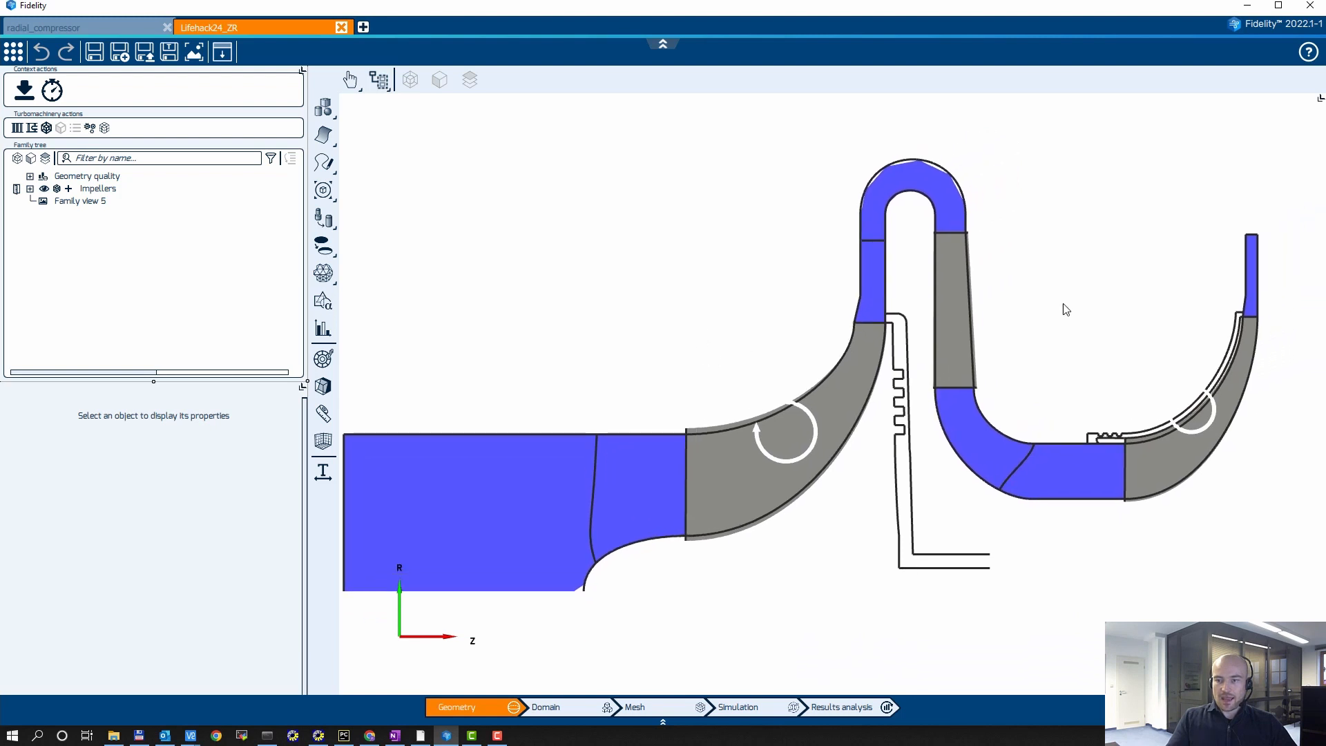
pyautogui.moveTo(1086, 571); pyautogui.dragTo(1048, 539, button='middle')
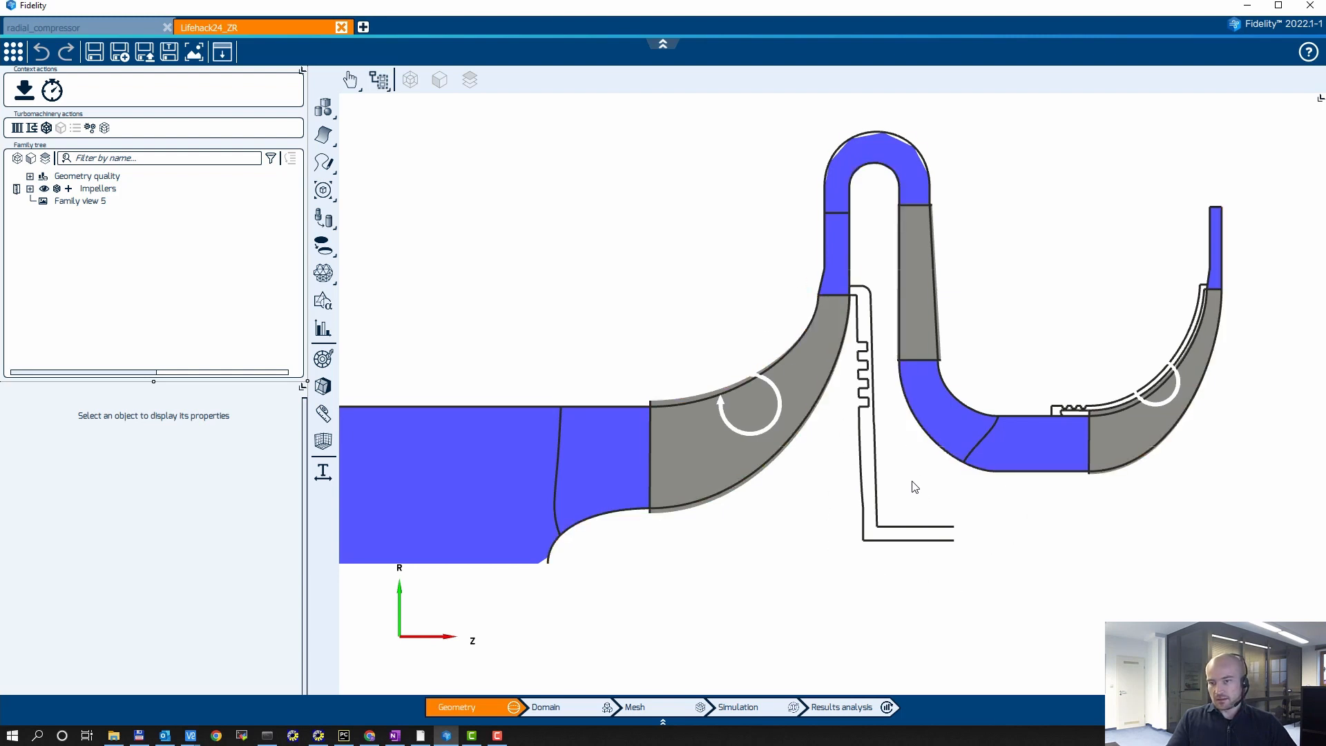
pyautogui.moveTo(930, 504); pyautogui.dragTo(861, 506, button='middle')
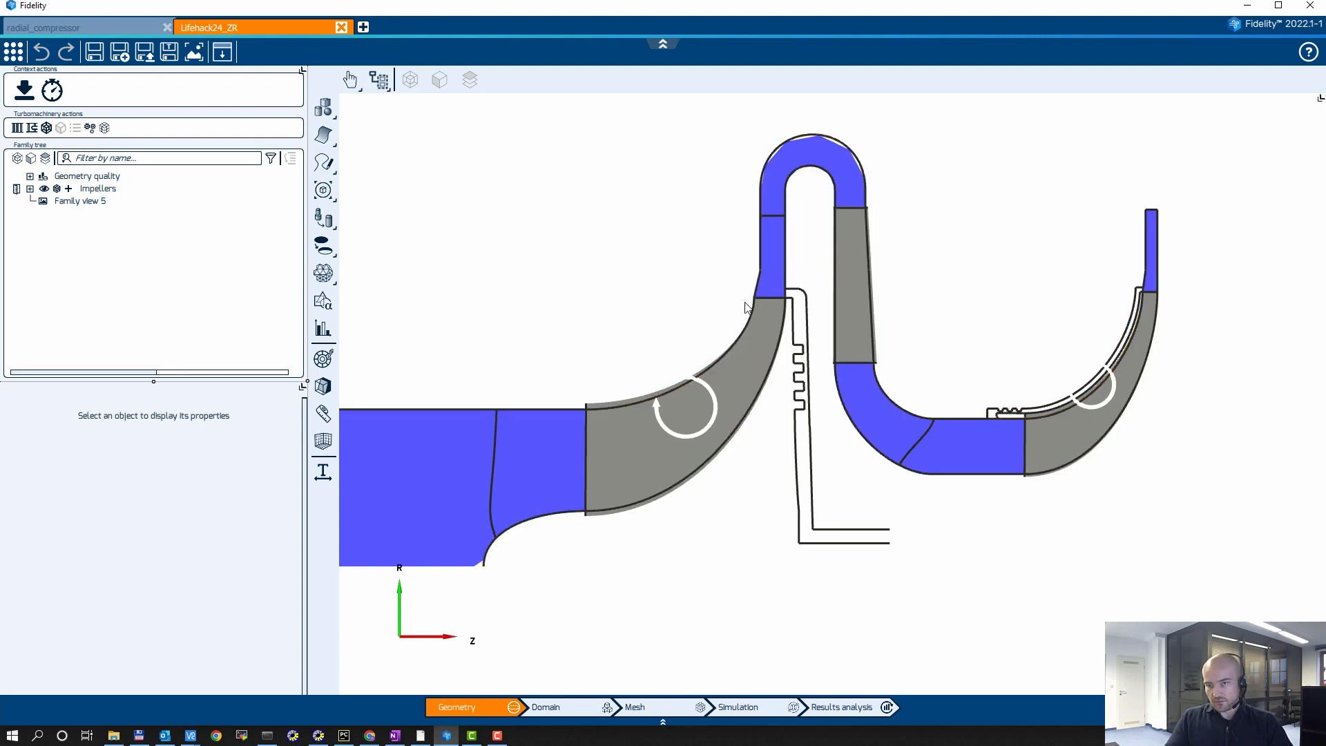
# Step: Examine where the first impeller's back cavity and the second impeller's shroud cavity join the main channel
pyautogui.scroll(3, 799, 258)
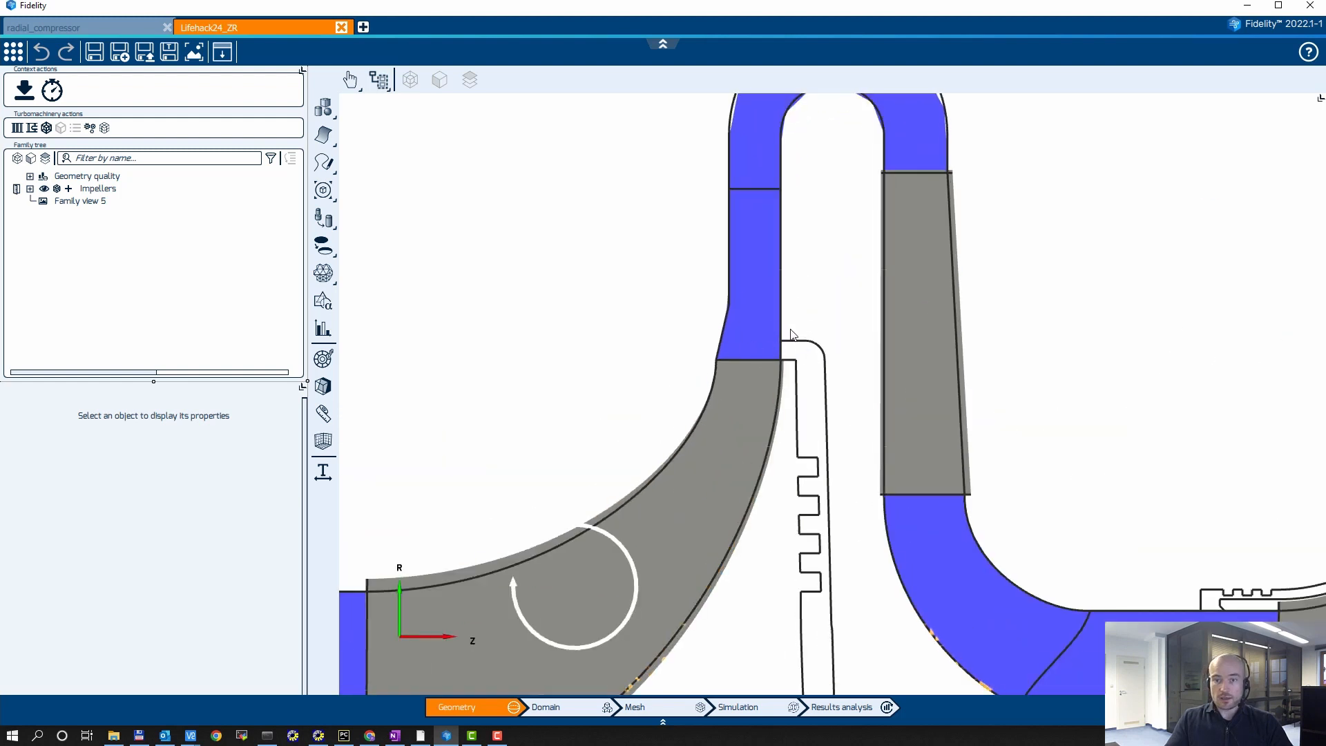
pyautogui.moveTo(792, 335); pyautogui.dragTo(734, 251, button='middle')
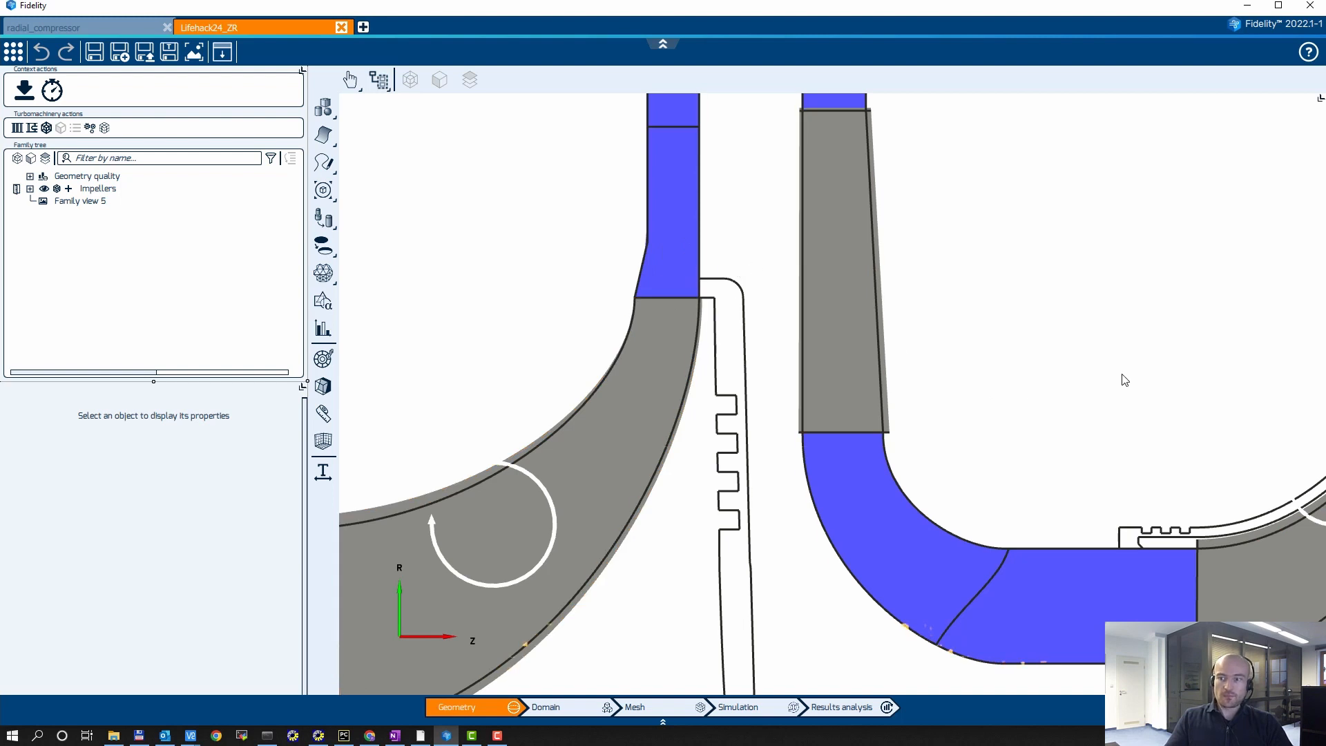
pyautogui.moveTo(1125, 379); pyautogui.dragTo(748, 308, button='middle')
pyautogui.moveTo(951, 295); pyautogui.dragTo(931, 275, button='middle')
pyautogui.scroll(5, 917, 310)
pyautogui.moveTo(931, 326); pyautogui.dragTo(861, 300, button='middle')
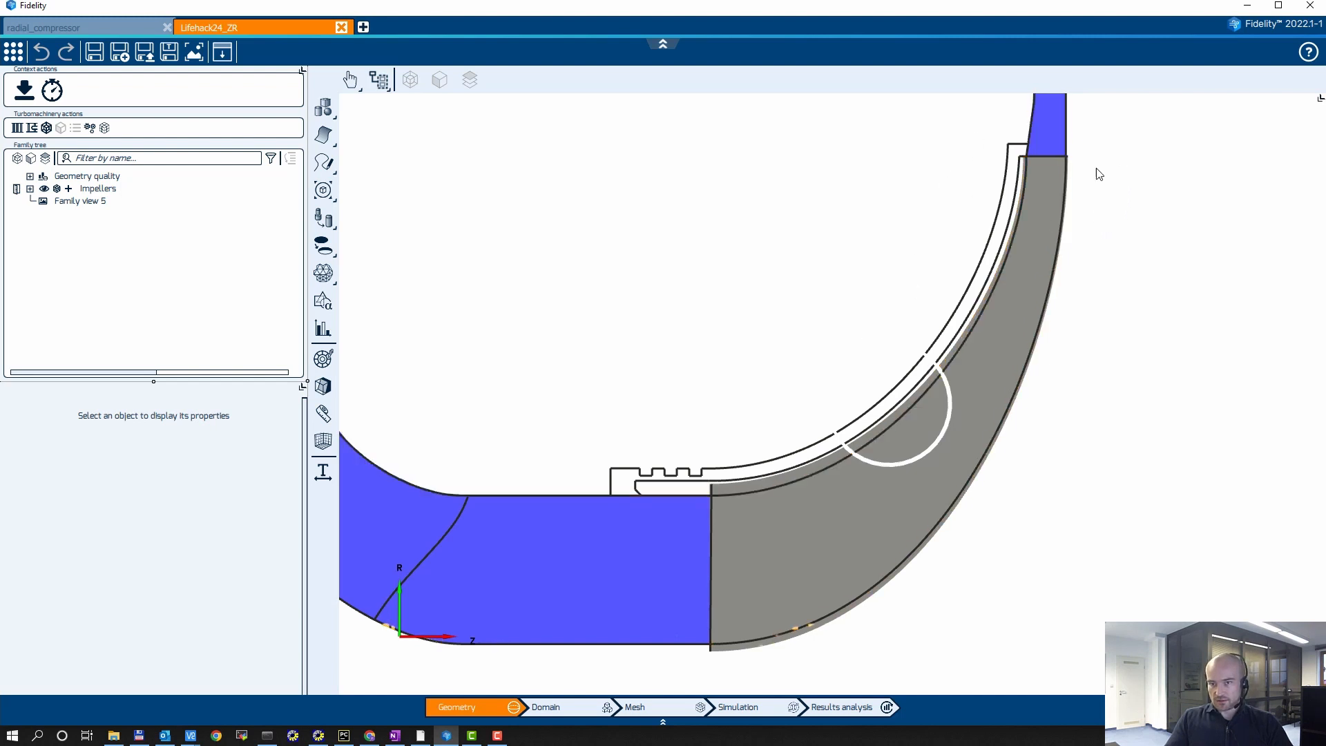
pyautogui.scroll(-6, 668, 297)
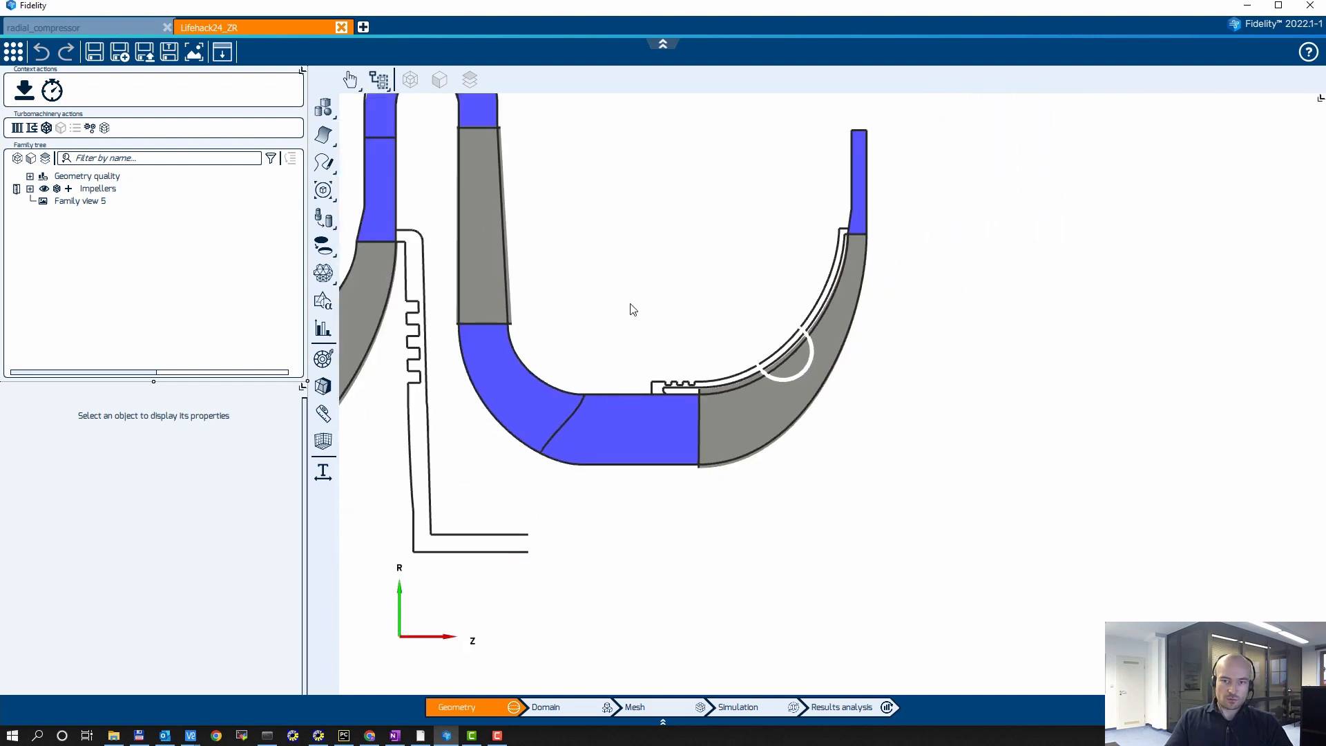
# Step: Add a ZR effect with 1 channel connection to the Impellers turbo configuration
pyautogui.scroll(2, 943, 320)
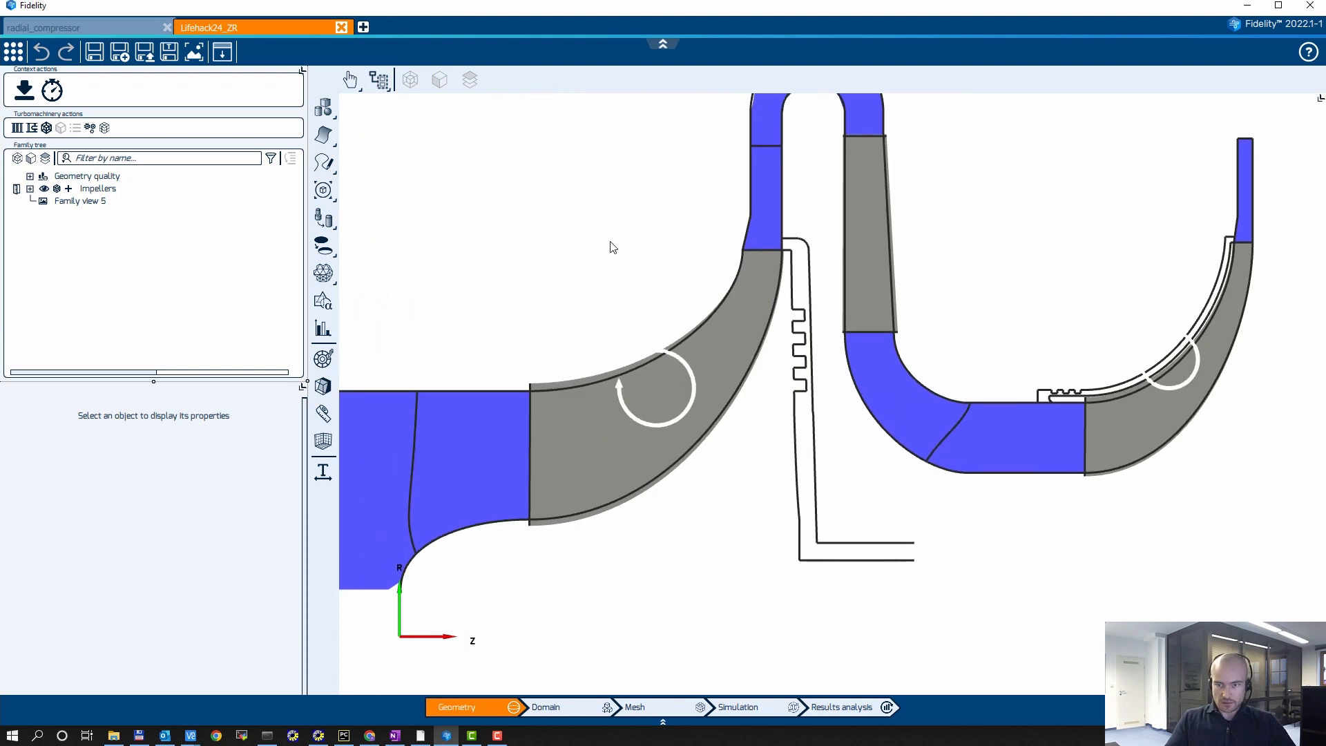
pyautogui.moveTo(493, 239); pyautogui.dragTo(470, 213, button='middle')
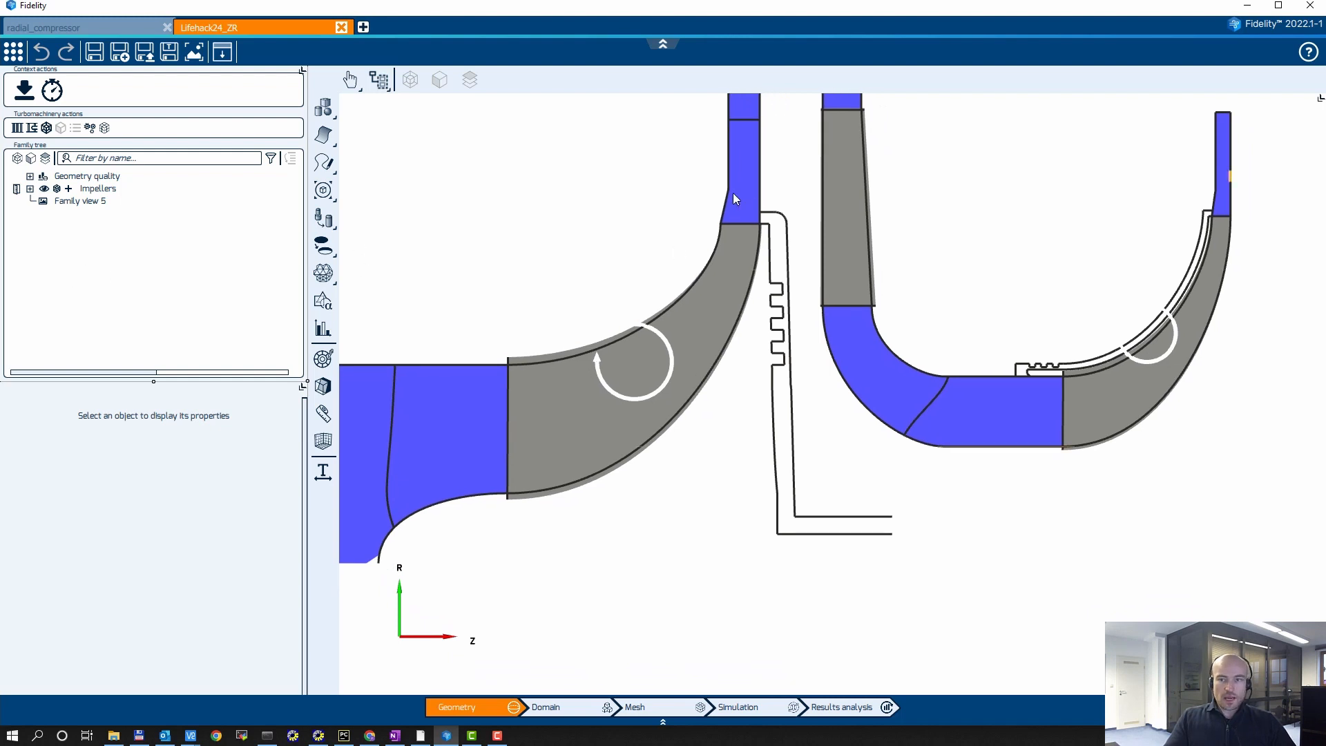
pyautogui.click(30, 189)
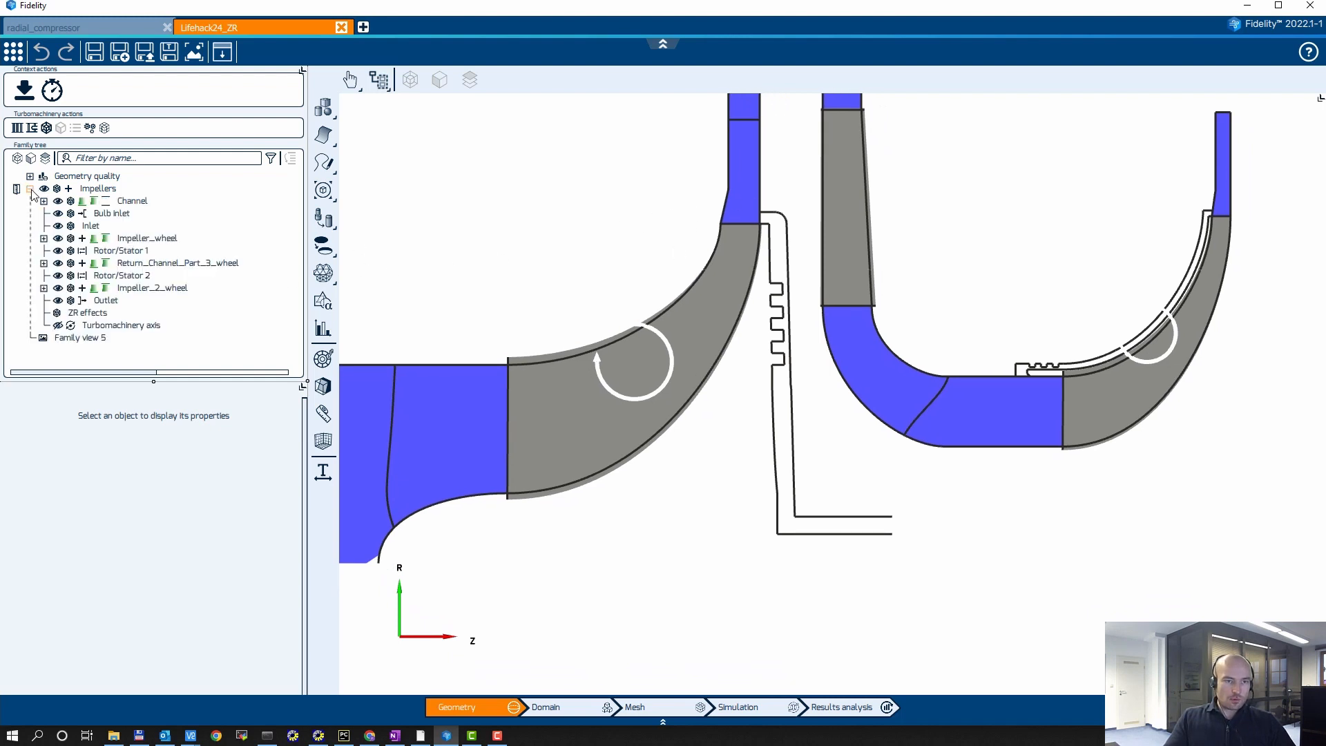
pyautogui.click(98, 189)
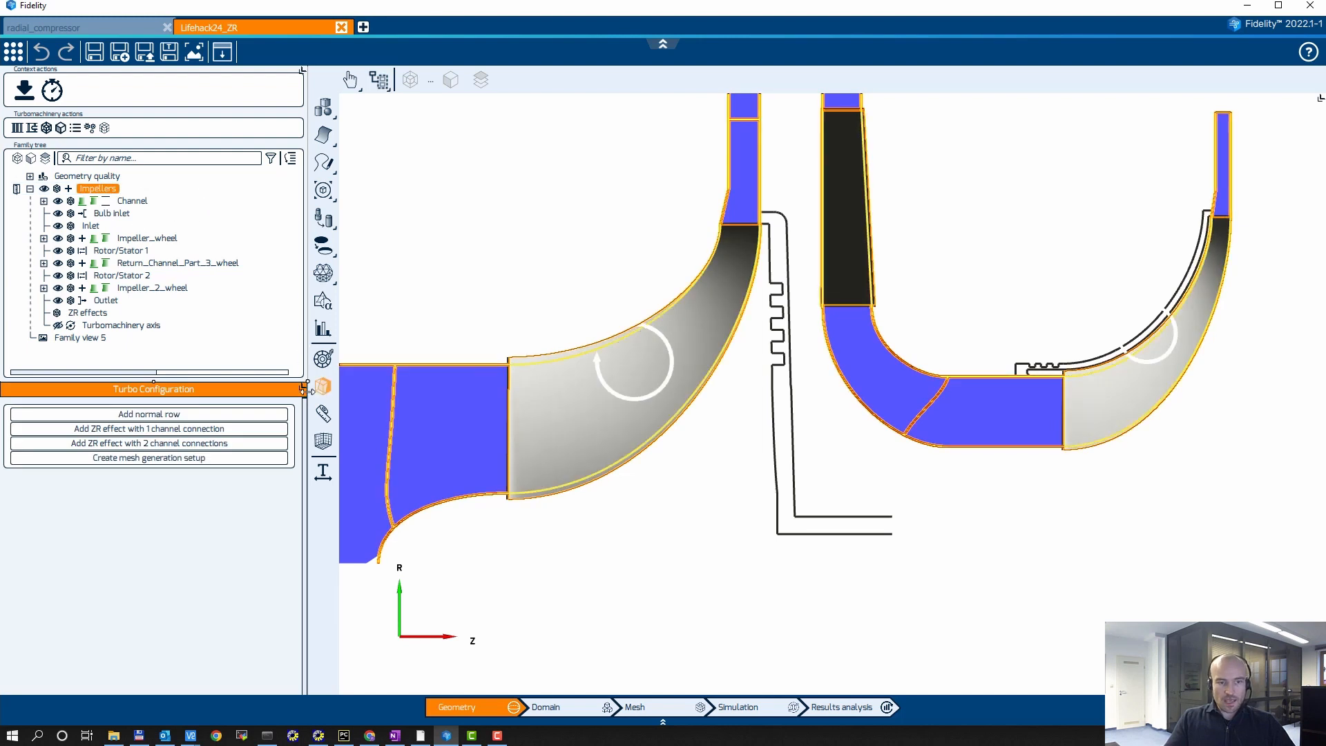
pyautogui.click(149, 432)
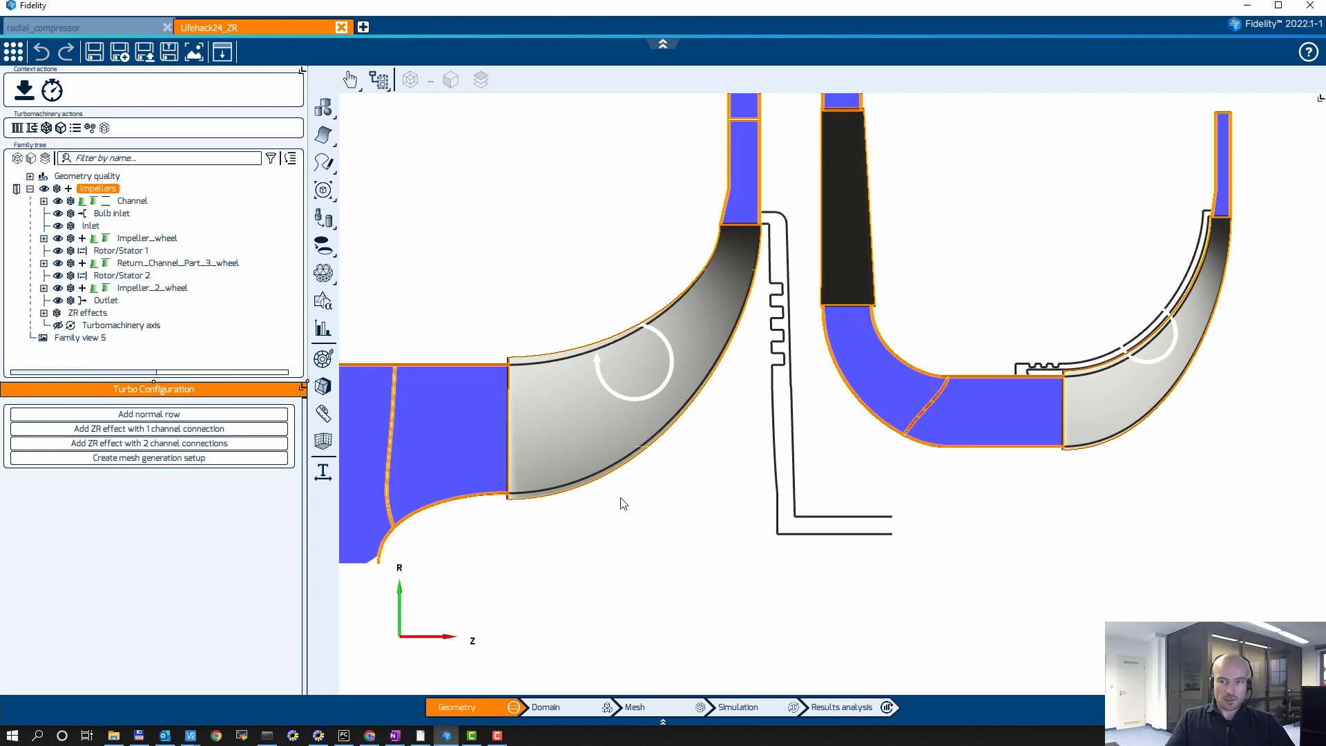
# Step: Reveal the new ZR effect and its outer boundary in the family tree and rename it Backface of Impeller 1
pyautogui.click(44, 313)
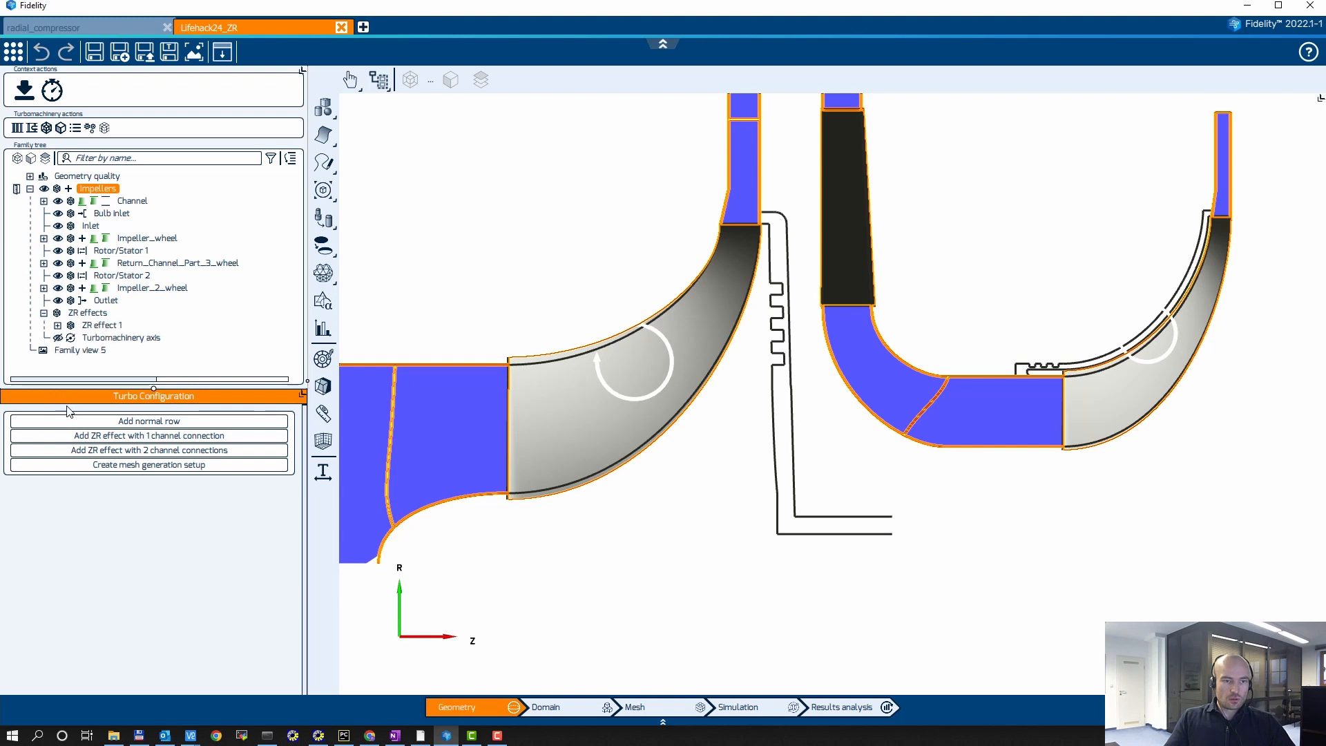
pyautogui.moveTo(67, 407); pyautogui.dragTo(123, 445)
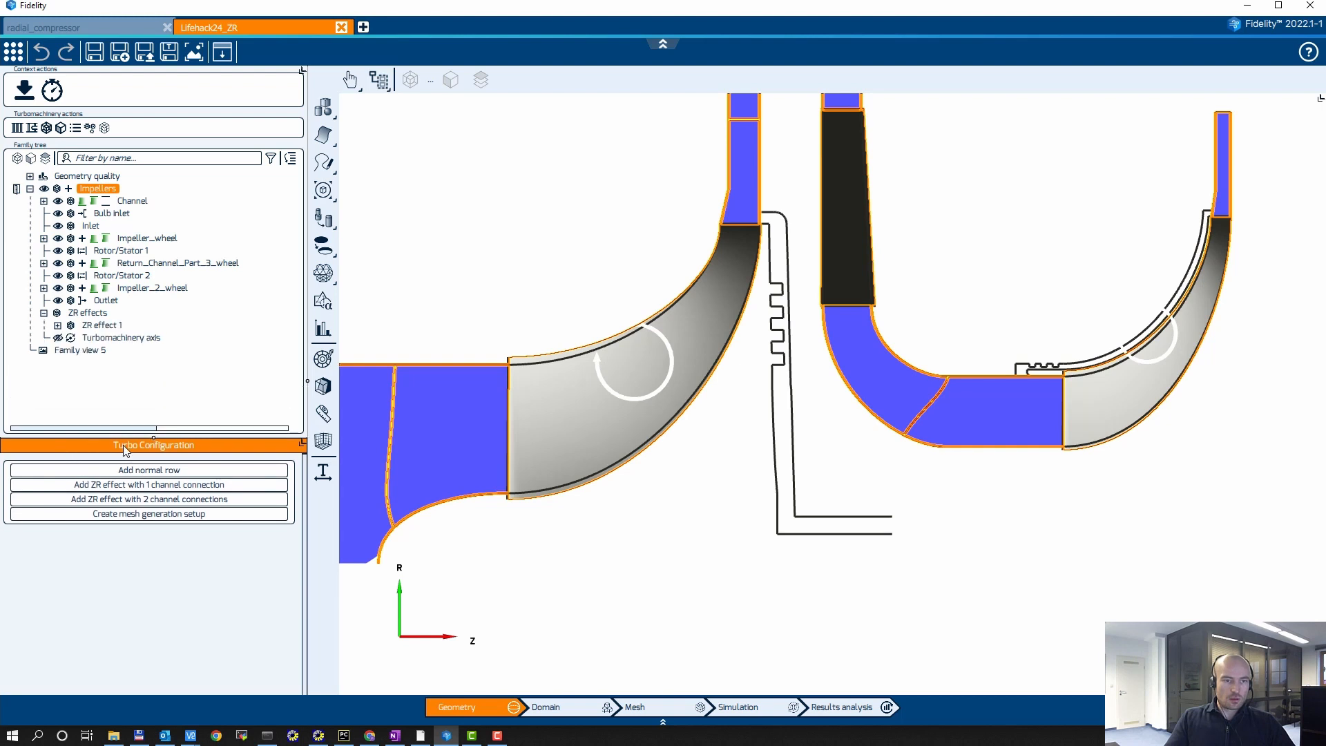
pyautogui.click(57, 325)
pyautogui.click(100, 326)
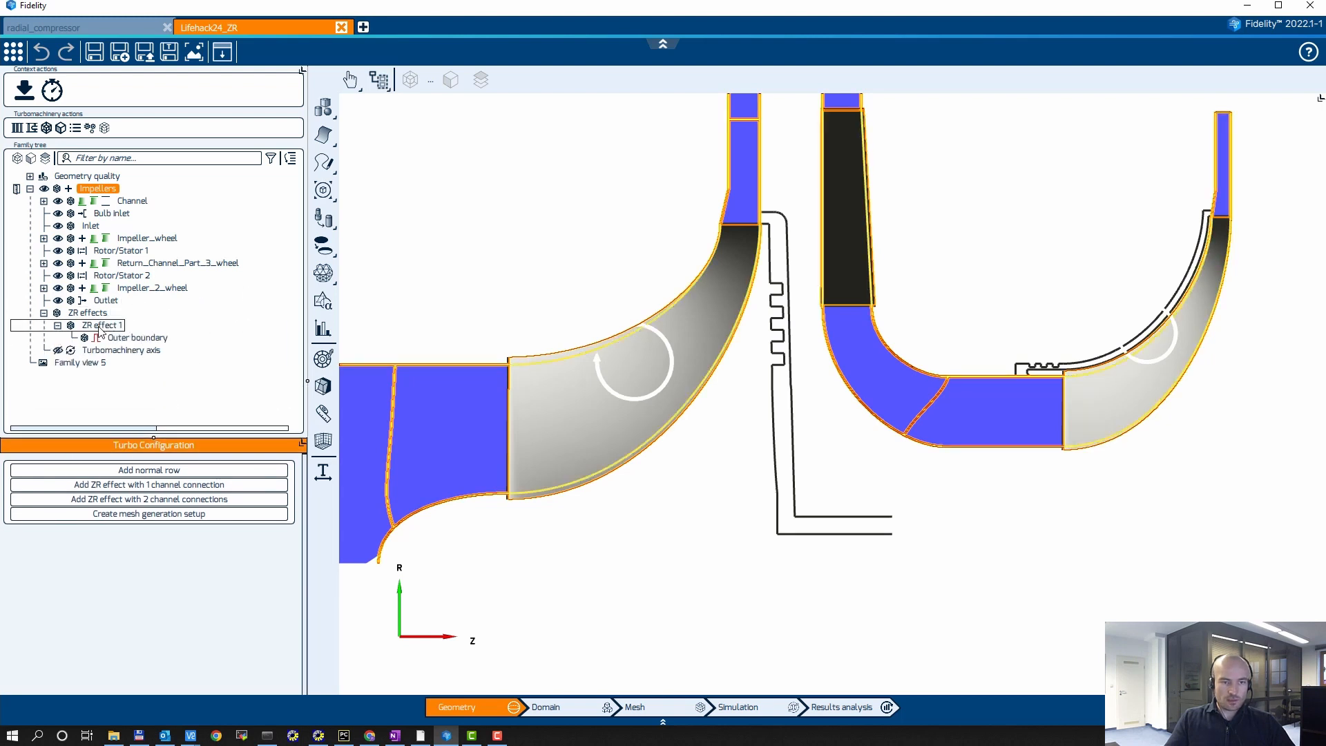
pyautogui.click(101, 325)
pyautogui.click(107, 330)
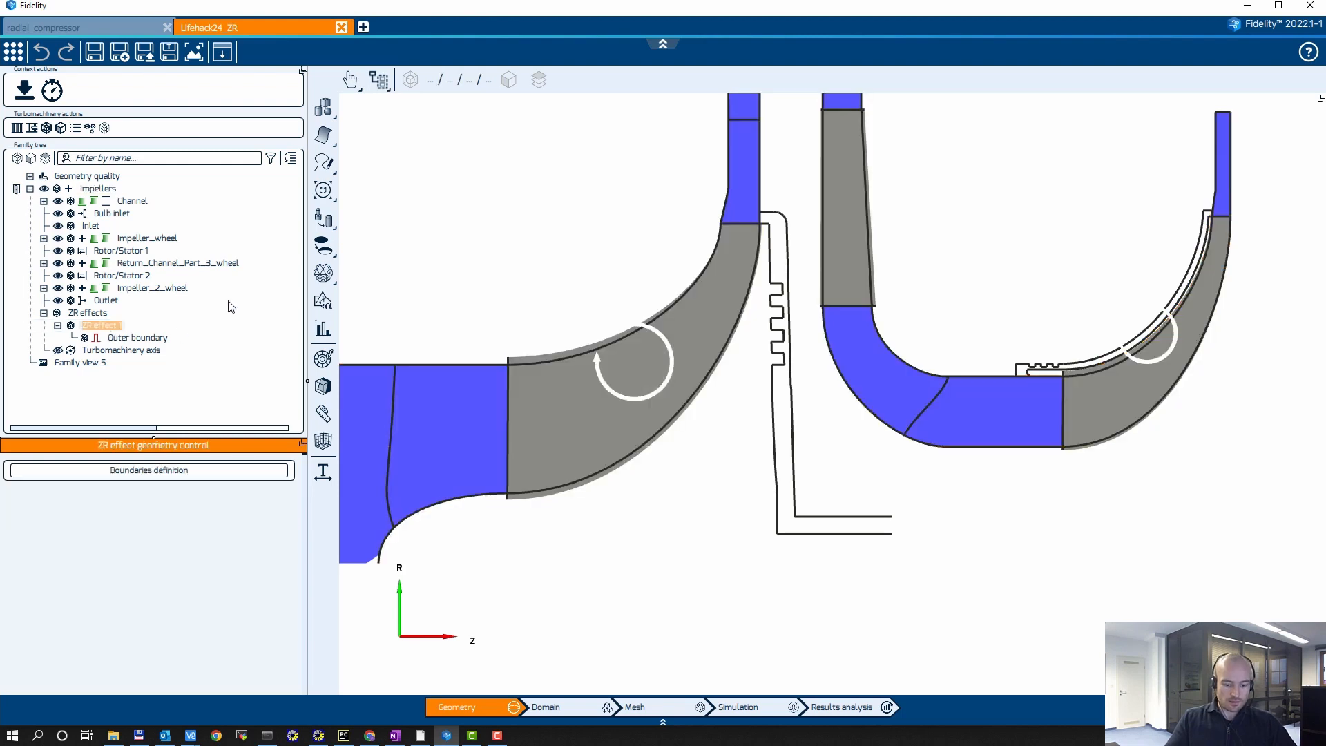
pyautogui.write('Backface of Impeller 1')
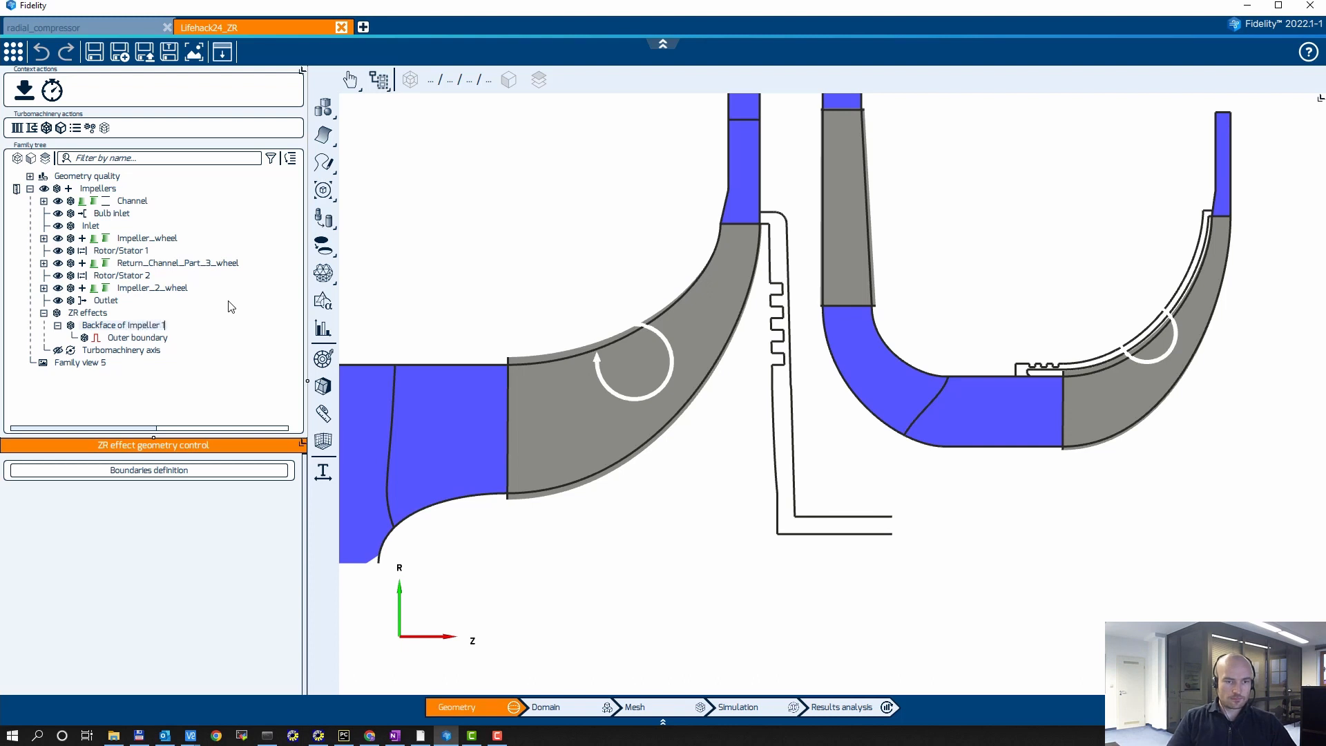
pyautogui.press('Return')
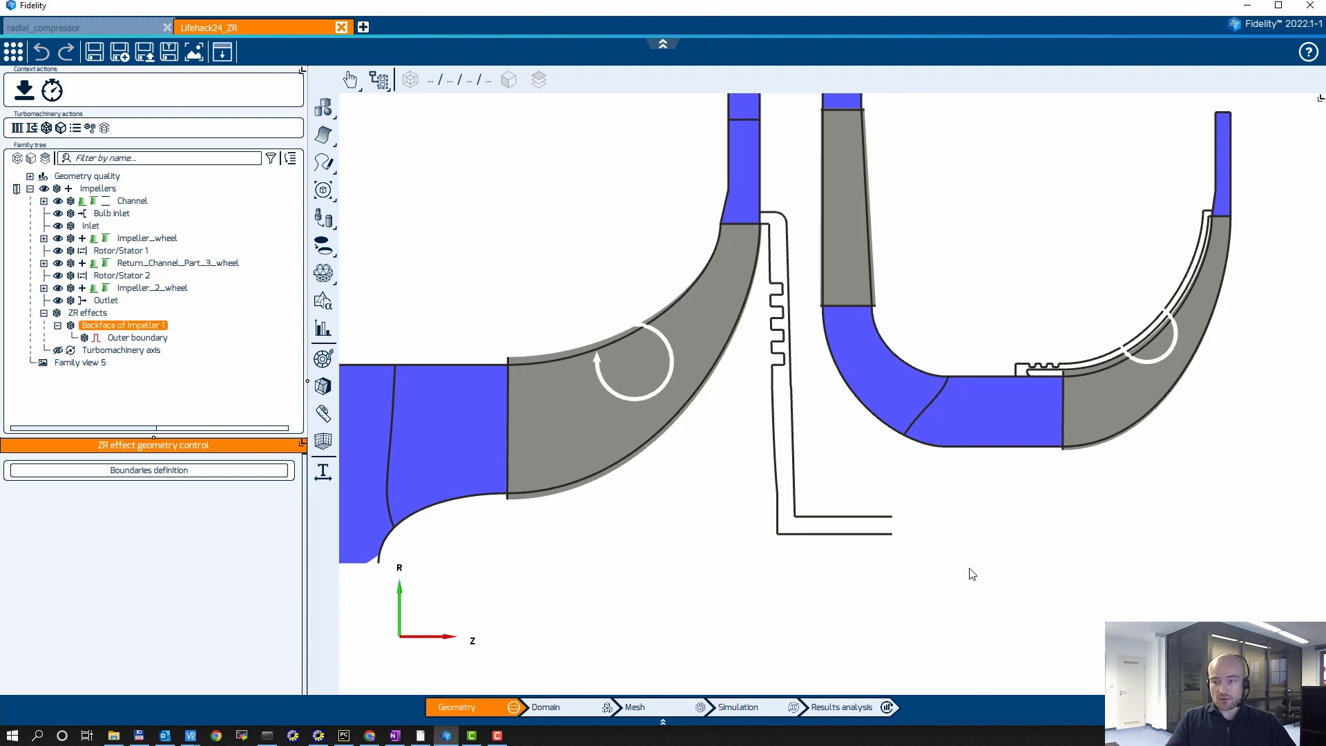
# Step: Create a straight meridional curve joining the two open line ends of the first impeller's back cavity
pyautogui.scroll(3, 879, 569)
pyautogui.moveTo(882, 423); pyautogui.dragTo(807, 360, button='middle')
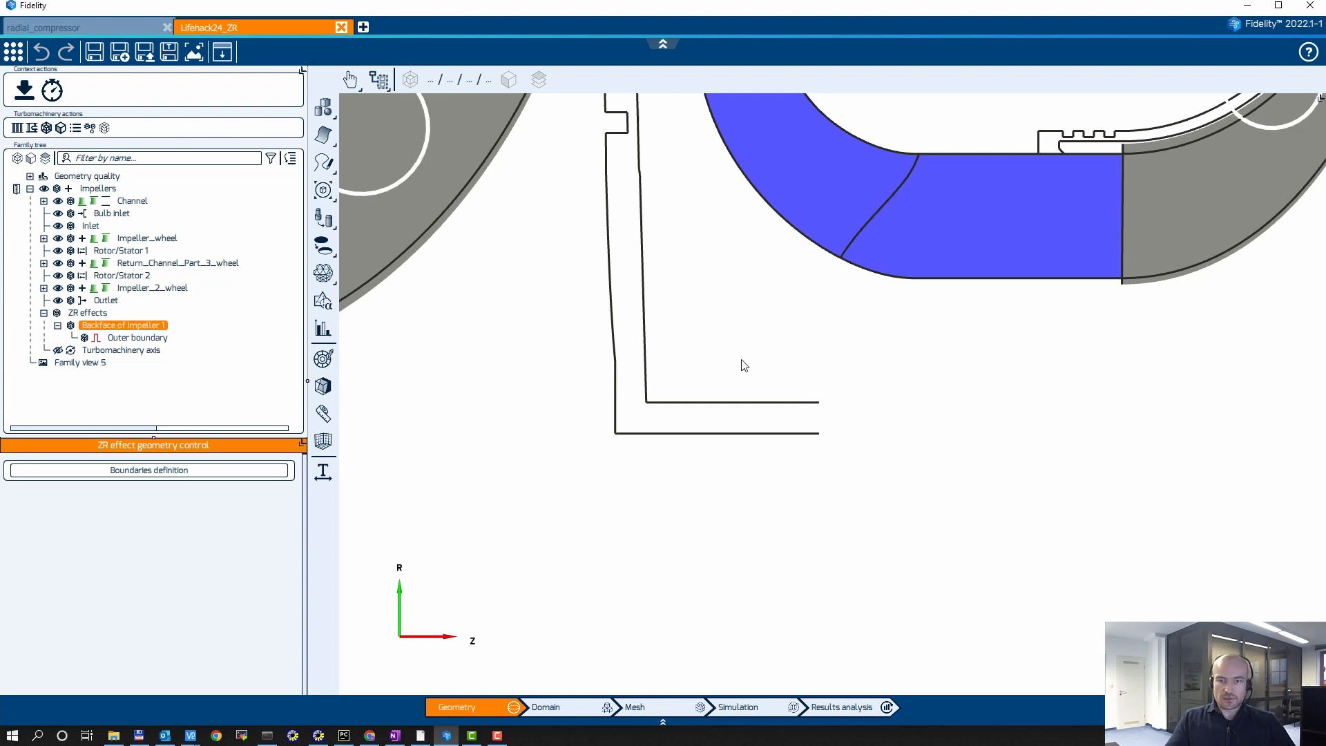
pyautogui.moveTo(739, 366); pyautogui.dragTo(677, 347, button='middle')
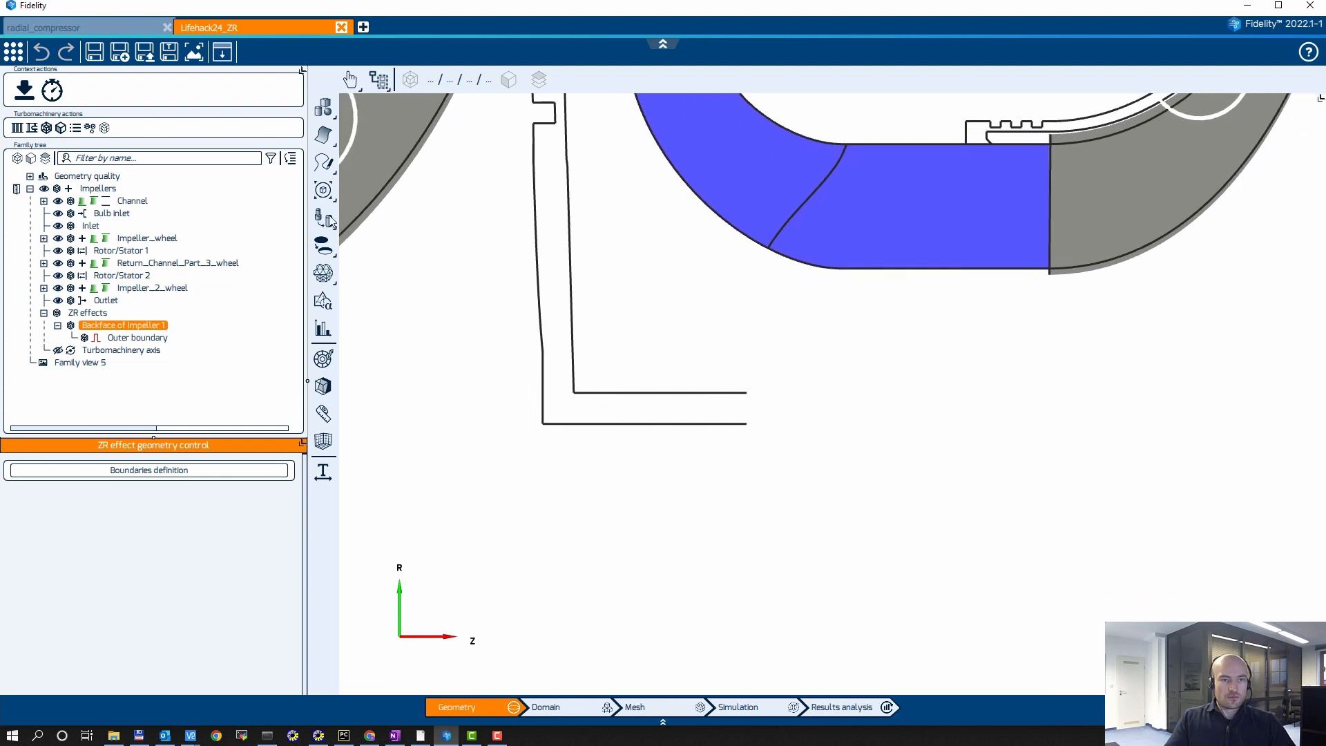
pyautogui.click(140, 201)
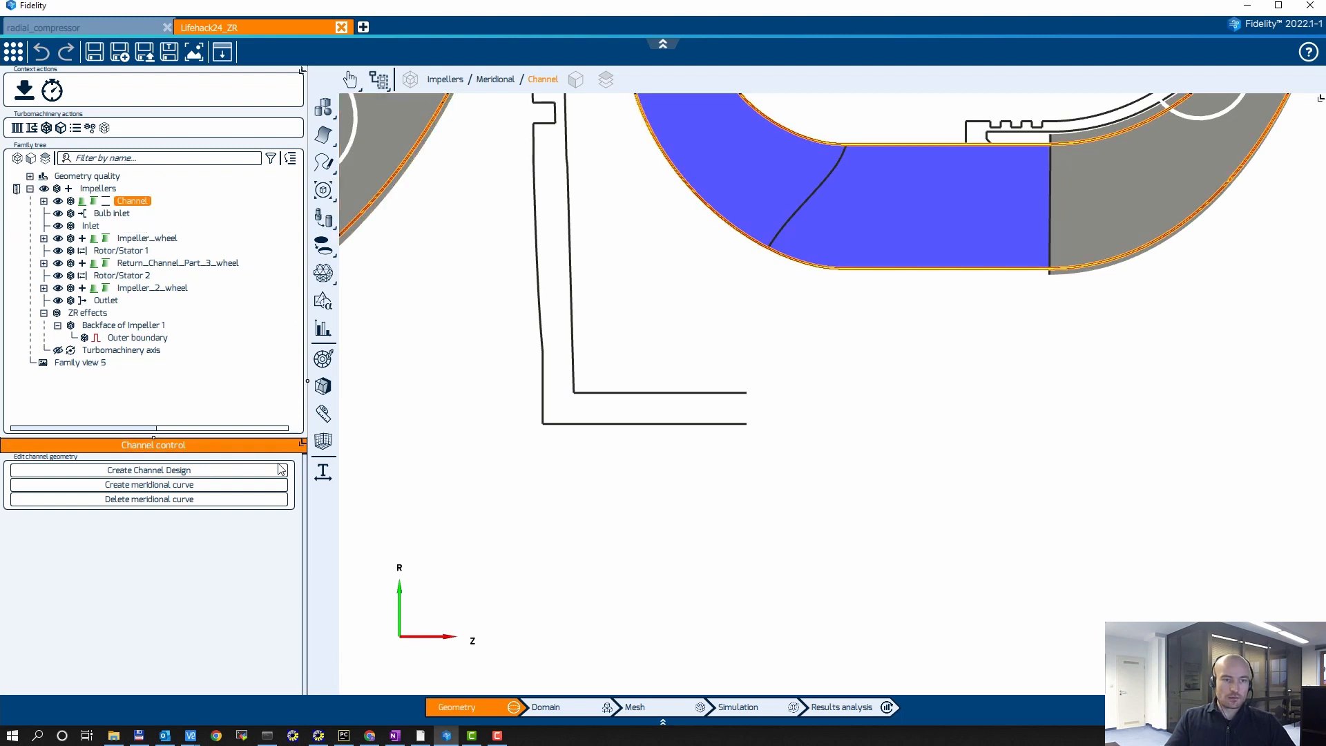
pyautogui.click(158, 487)
pyautogui.scroll(4, 753, 435)
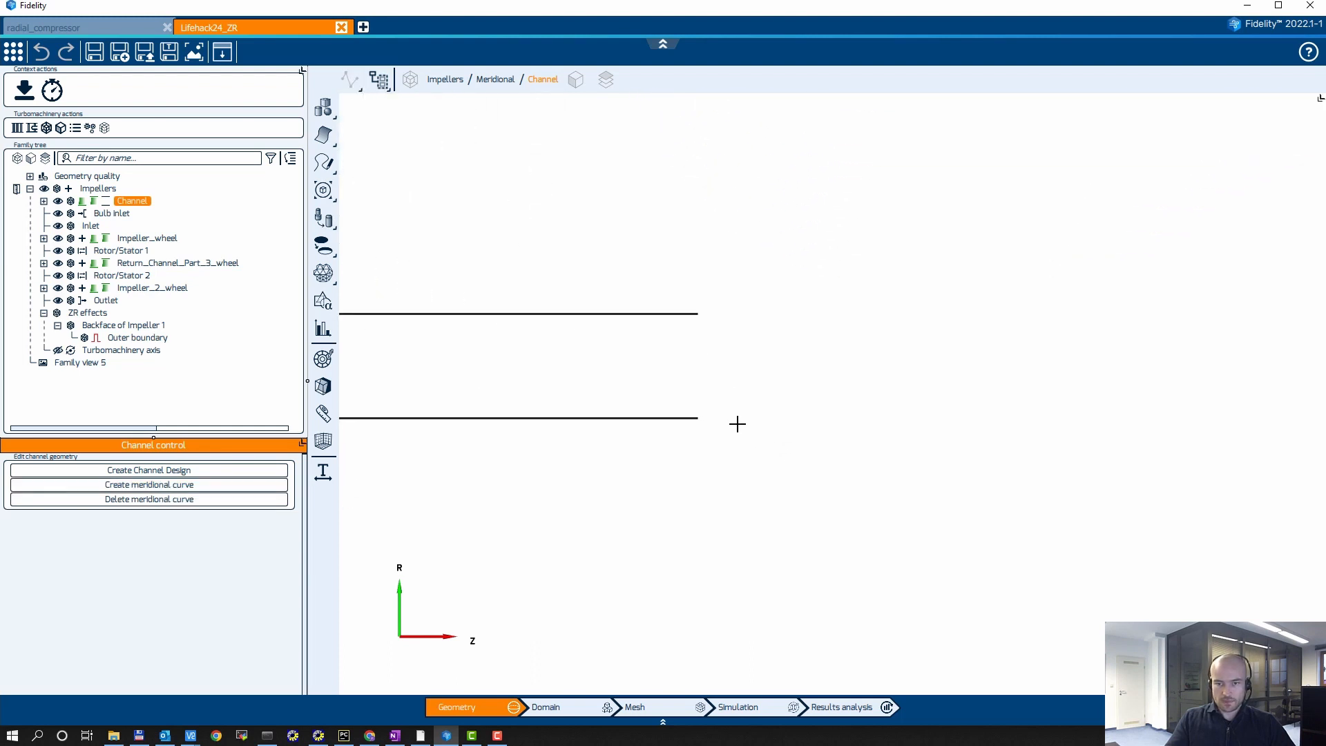
pyautogui.click(696, 310)
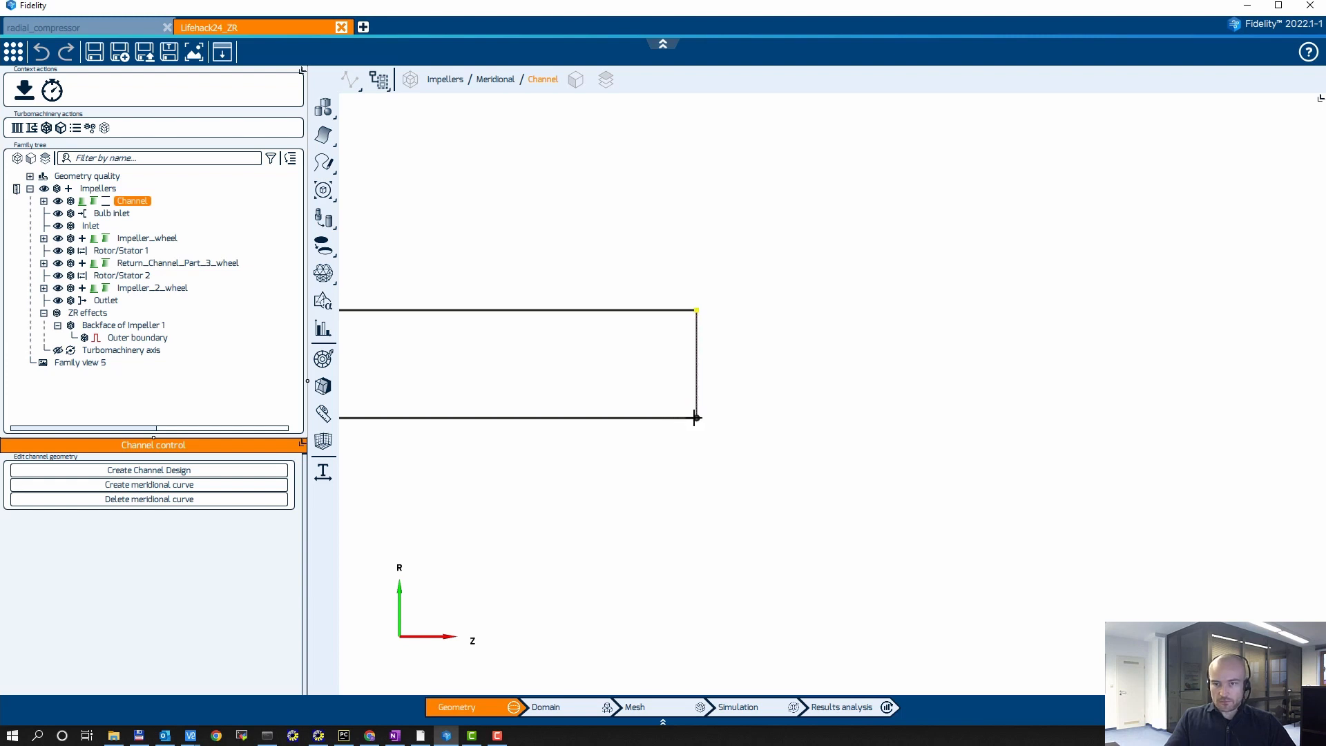
pyautogui.click(695, 418)
pyautogui.rightClick(1034, 213)
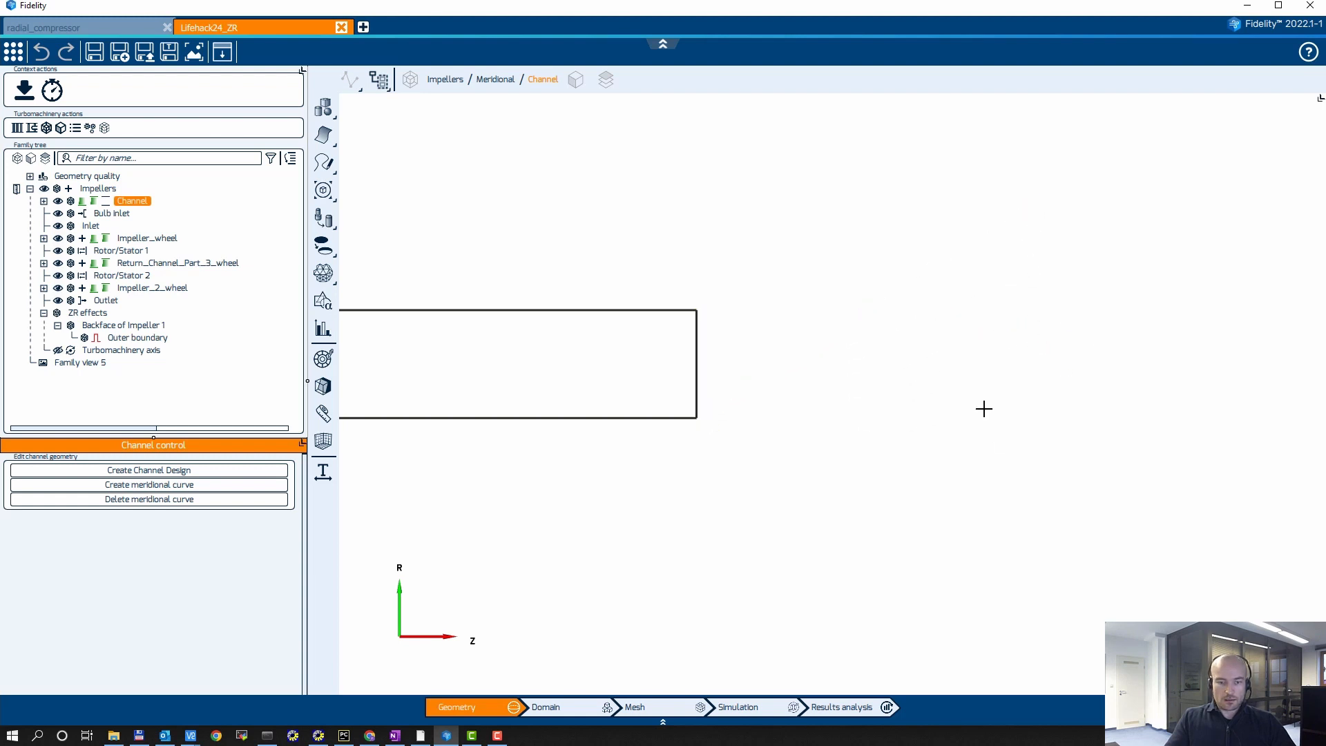
pyautogui.press('Escape')
pyautogui.scroll(-6, 953, 359)
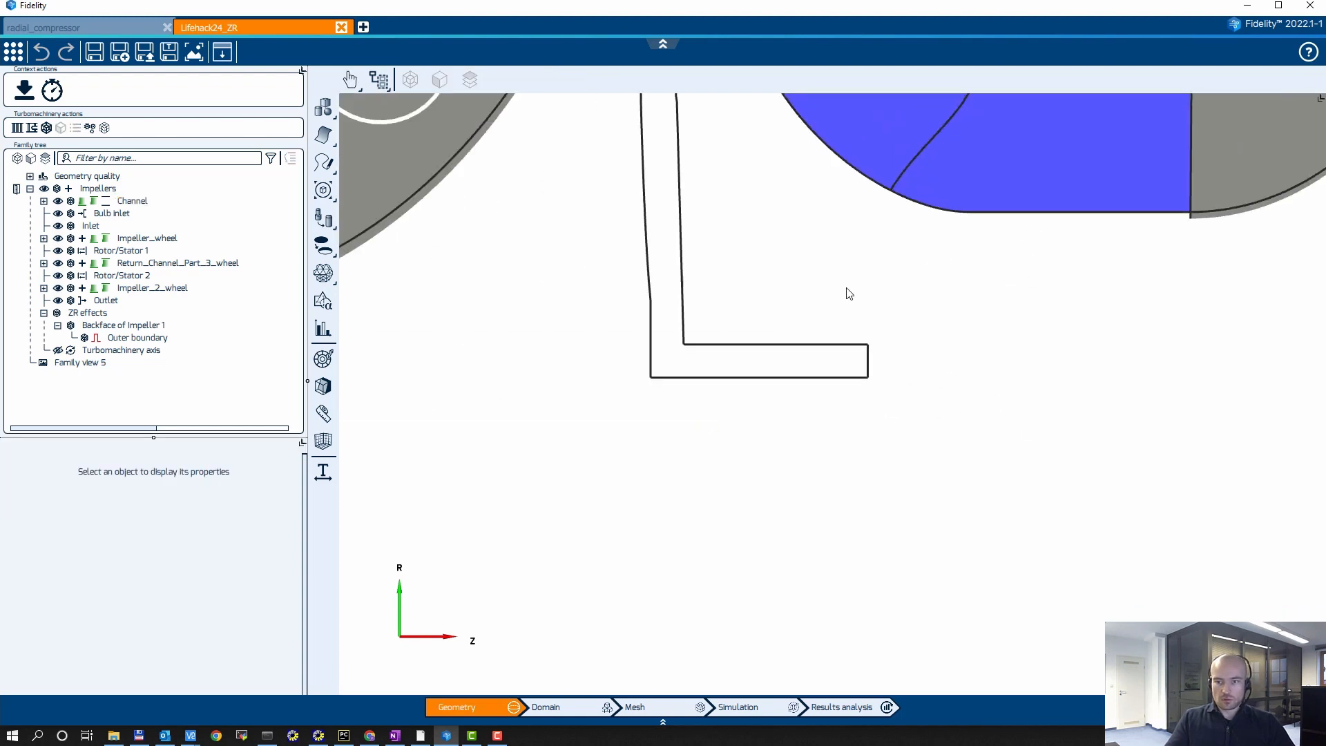
# Step: Define the boundaries of Backface of Impeller 1 by picking the closed outline of the first impeller's back cavity
pyautogui.moveTo(847, 293); pyautogui.dragTo(716, 404, button='middle')
pyautogui.scroll(-2, 822, 347)
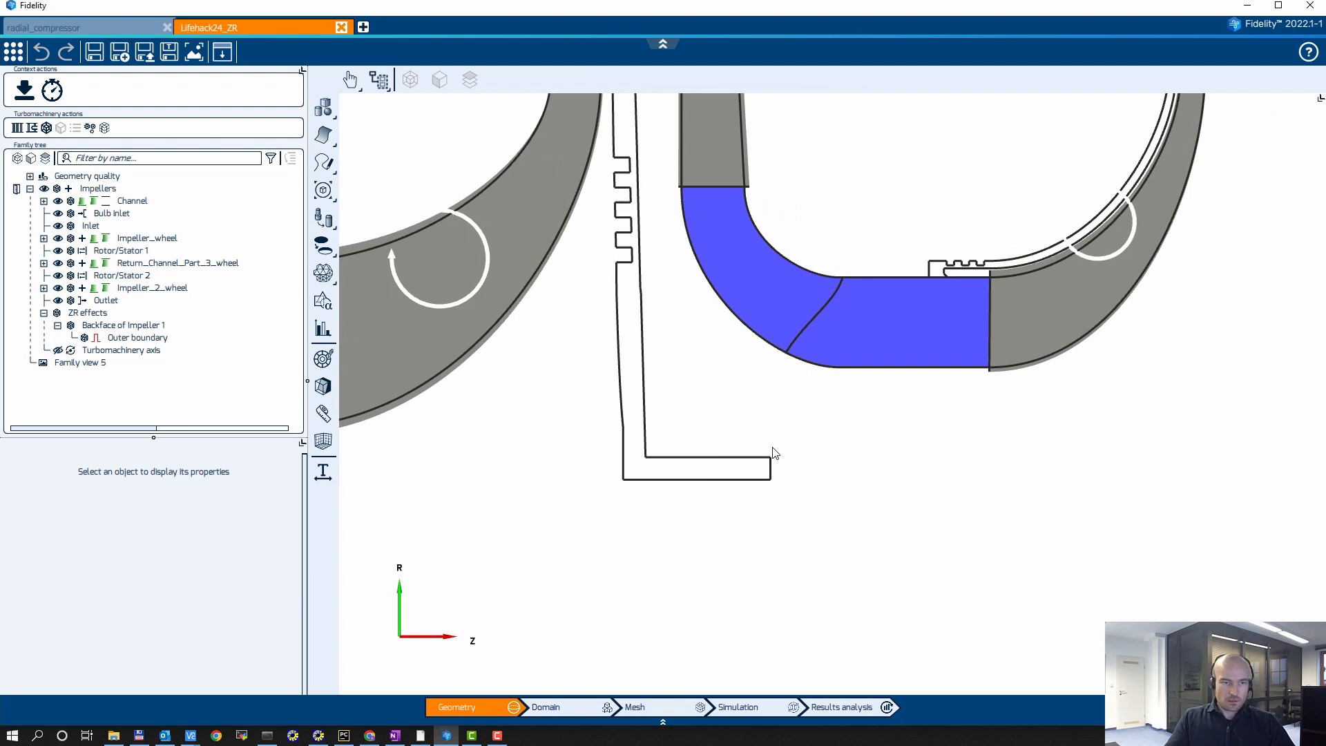
pyautogui.moveTo(764, 444); pyautogui.dragTo(823, 346, button='middle')
pyautogui.moveTo(921, 393); pyautogui.dragTo(879, 341, button='middle')
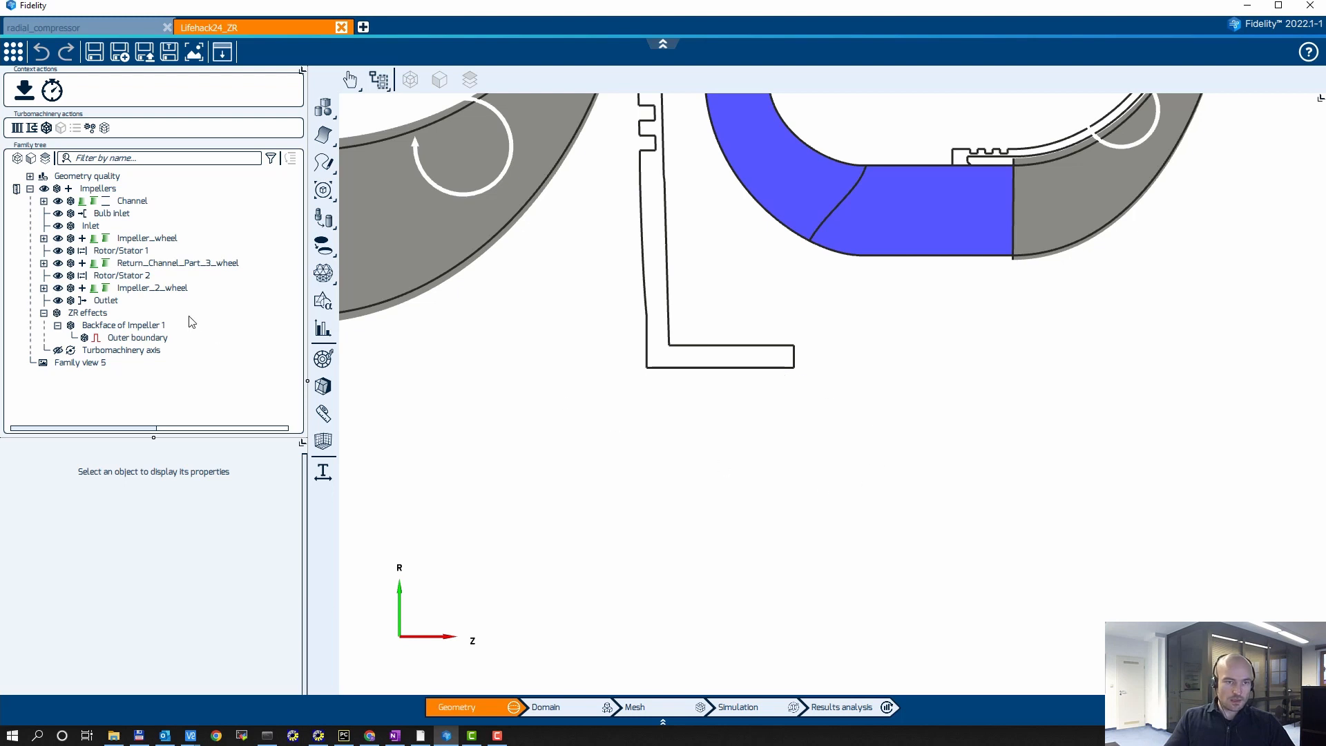
pyautogui.click(128, 325)
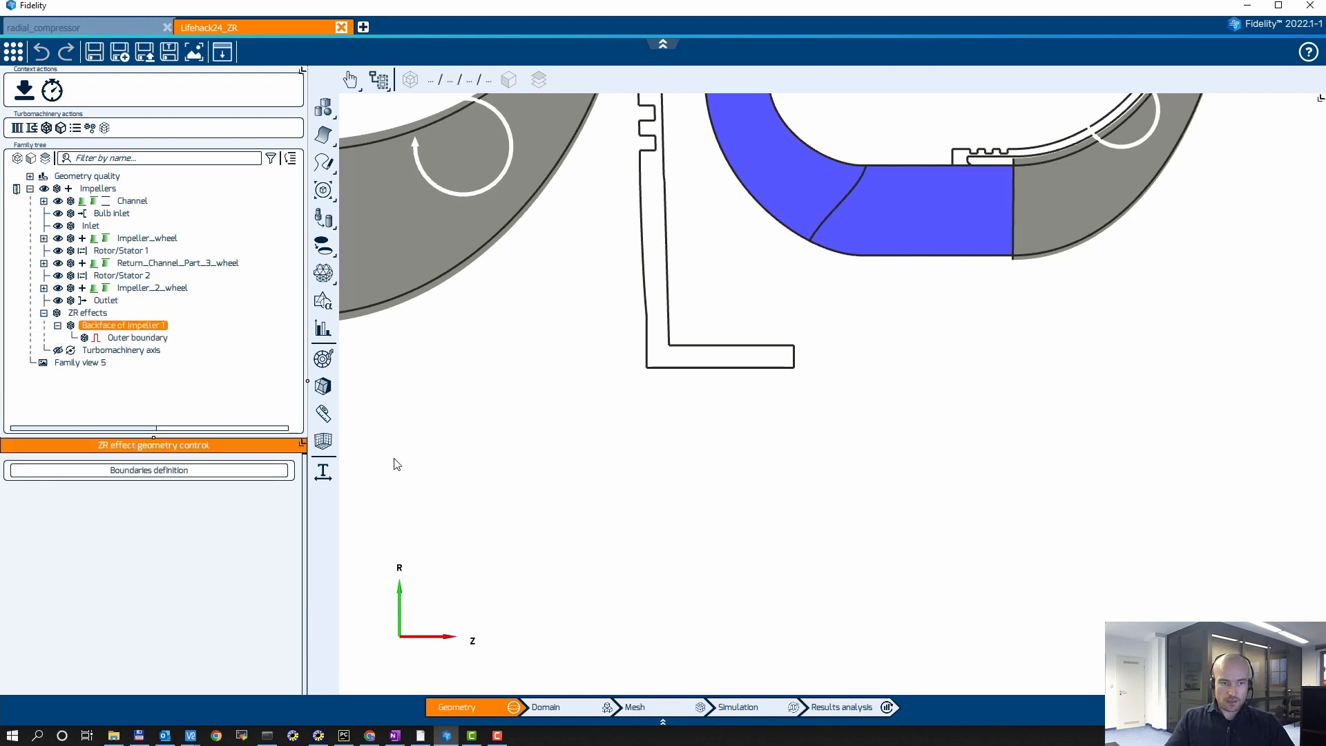
pyautogui.click(157, 473)
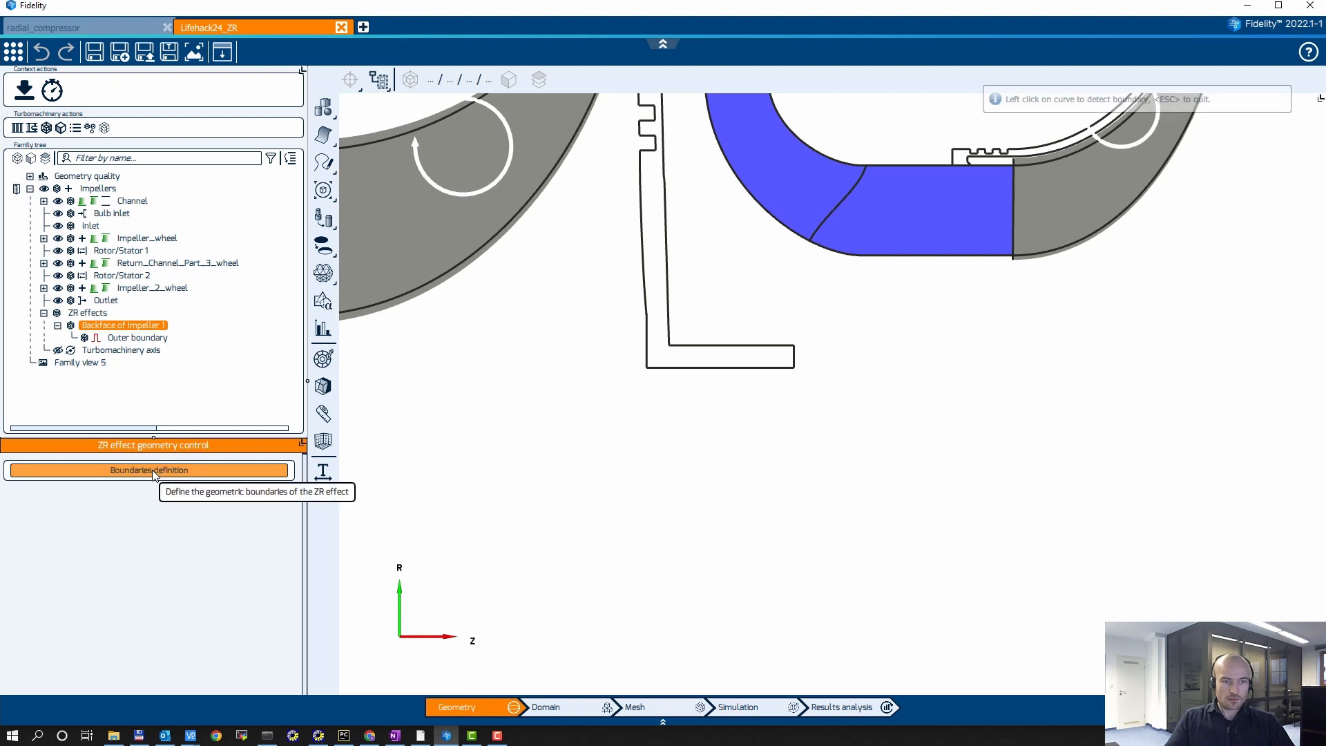
pyautogui.click(736, 349)
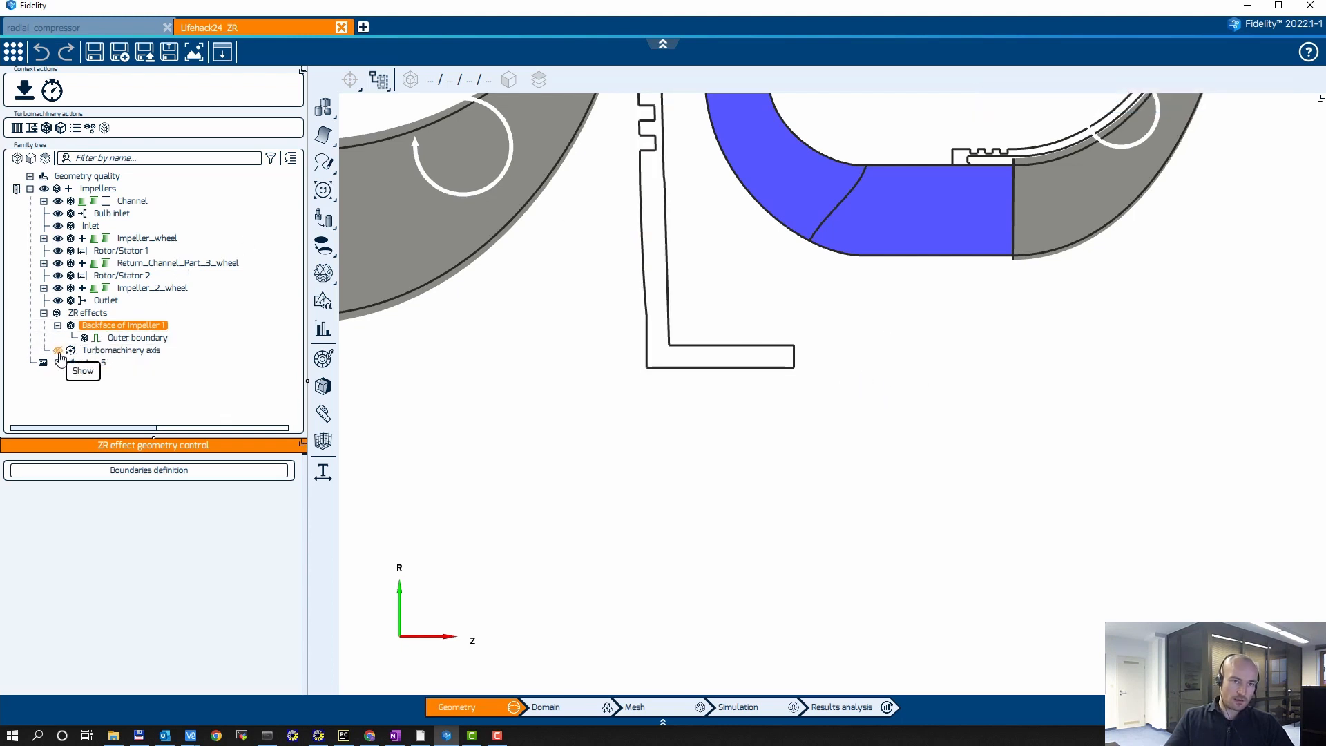
pyautogui.click(921, 466)
# Step: Show the control points on the outer boundary of Backface of Impeller 1
pyautogui.scroll(-3, 932, 508)
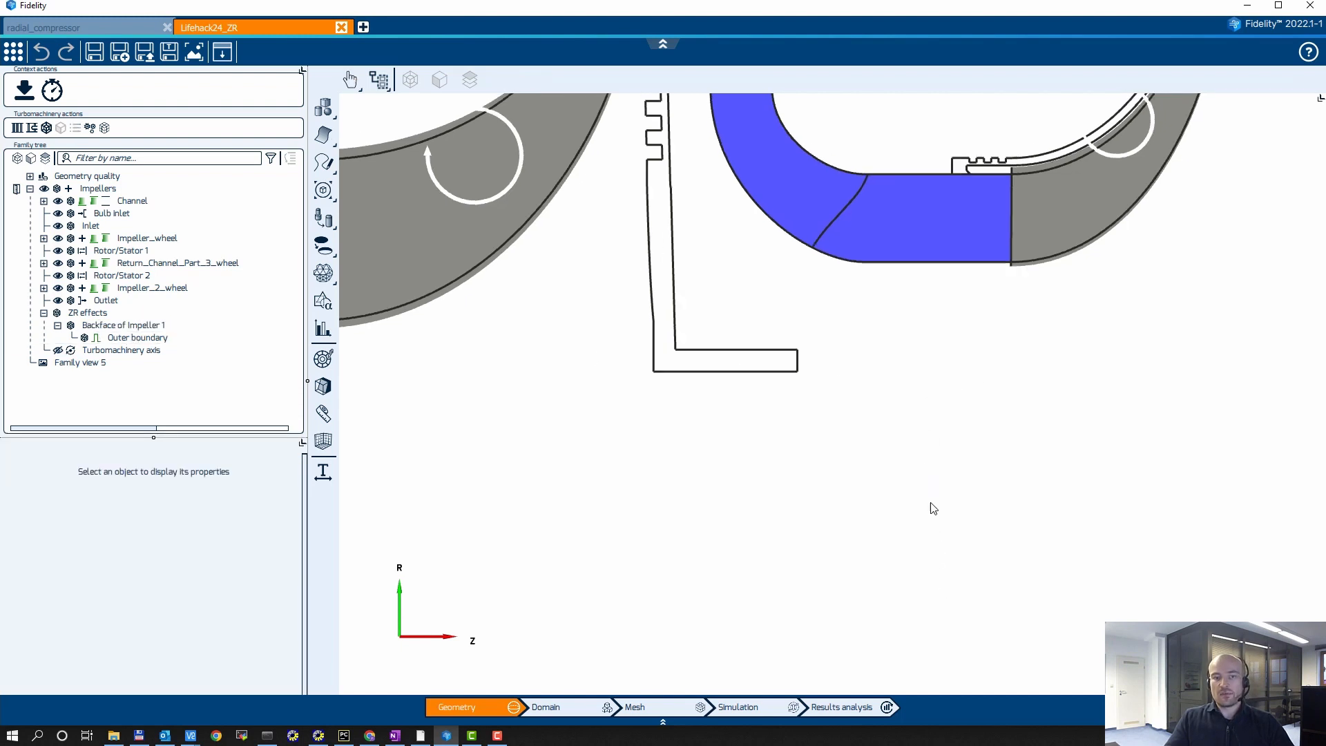
pyautogui.moveTo(933, 487); pyautogui.dragTo(906, 546, button='middle')
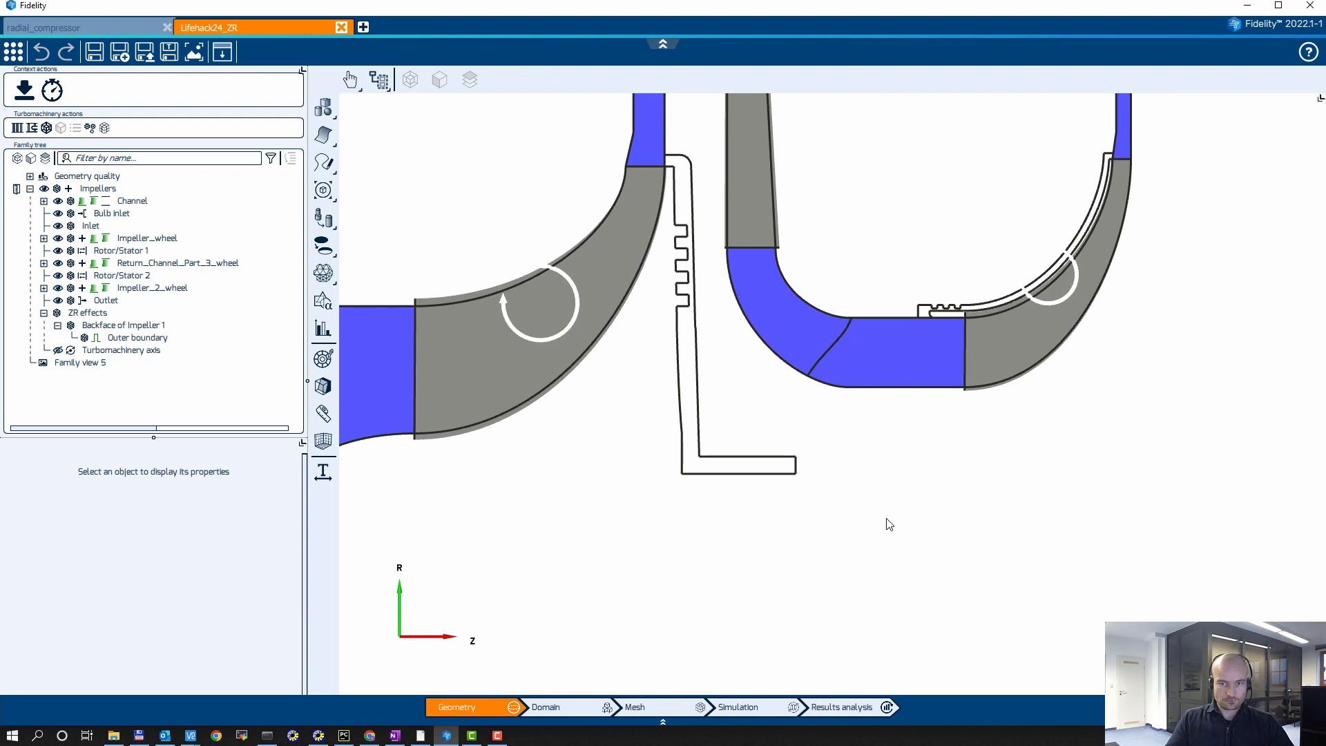
pyautogui.scroll(4, 838, 468)
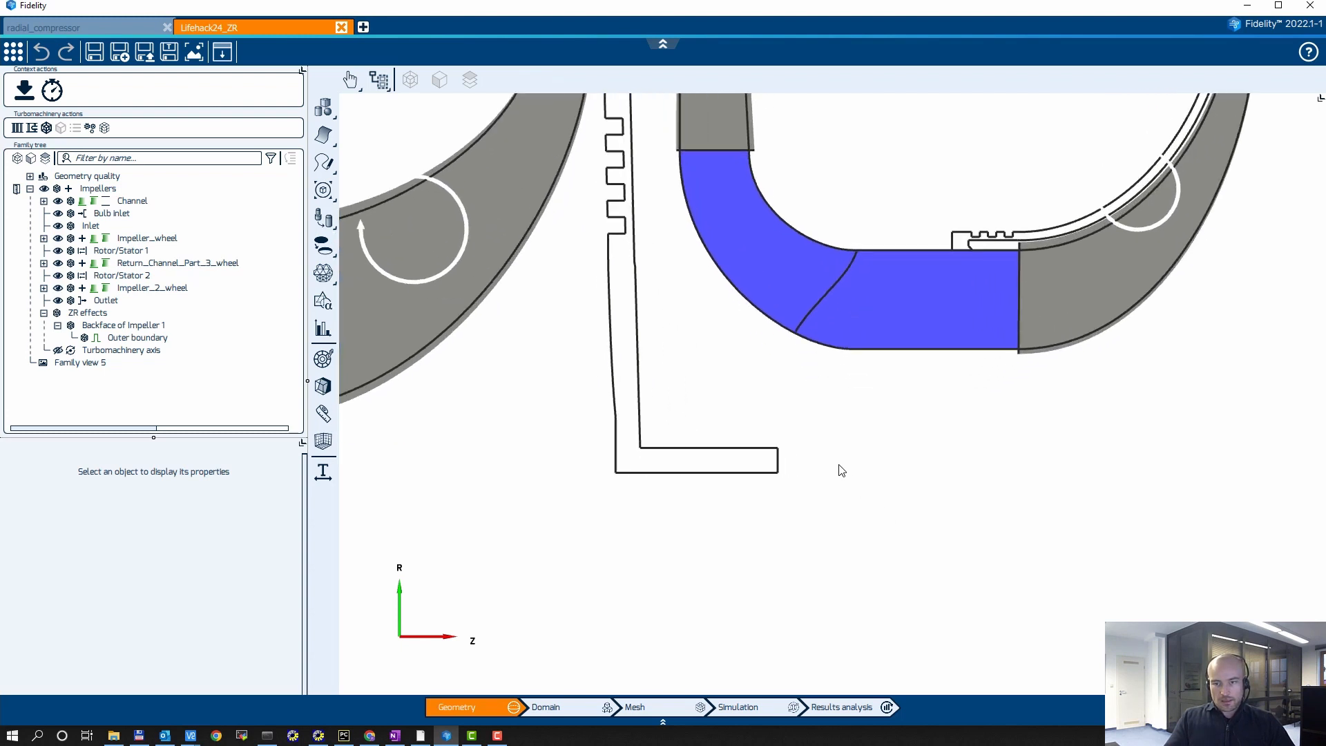
pyautogui.moveTo(852, 442); pyautogui.dragTo(926, 557, button='middle')
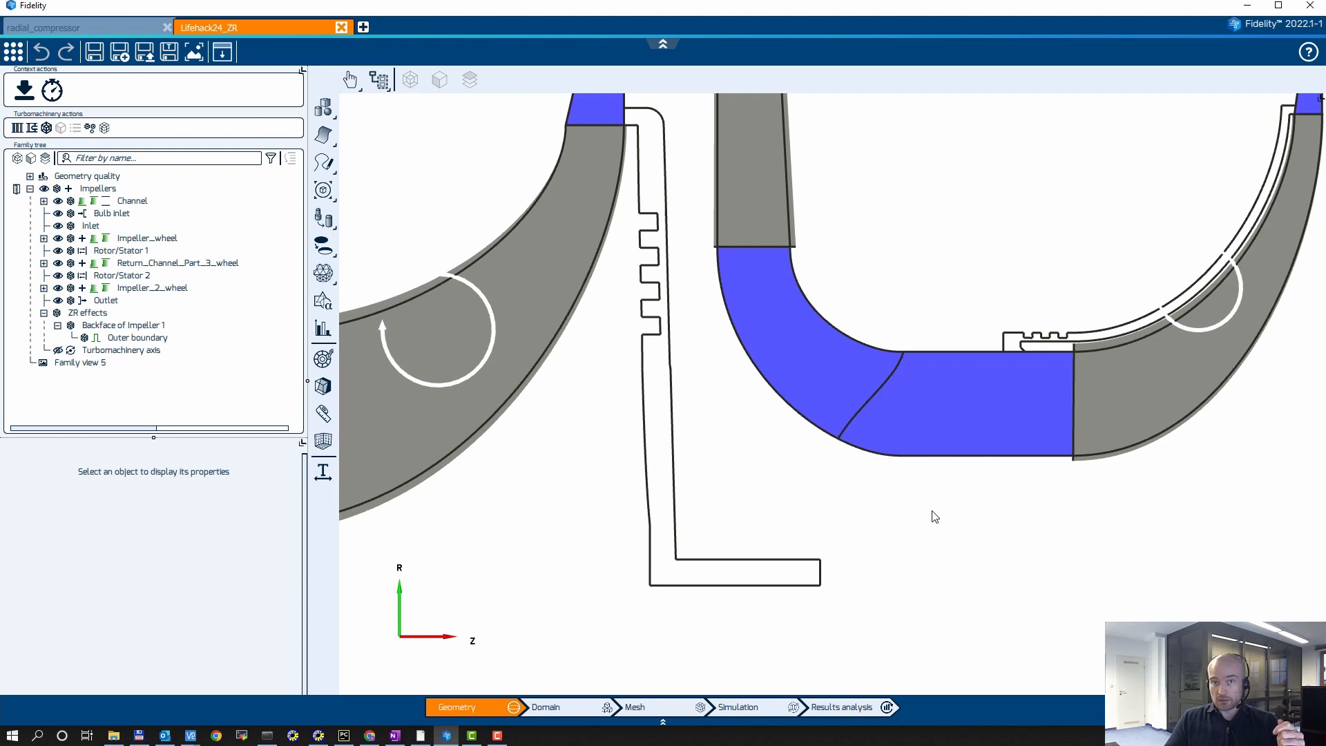
pyautogui.click(147, 339)
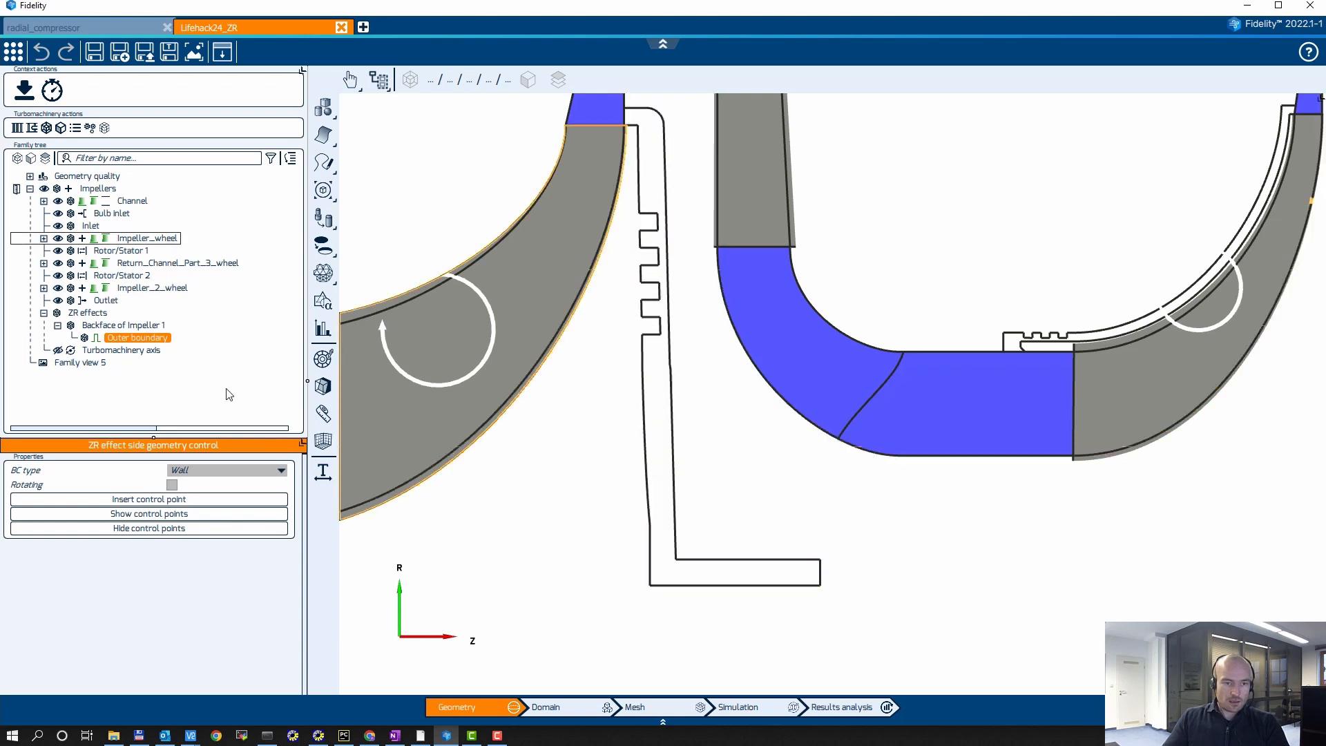
pyautogui.click(158, 334)
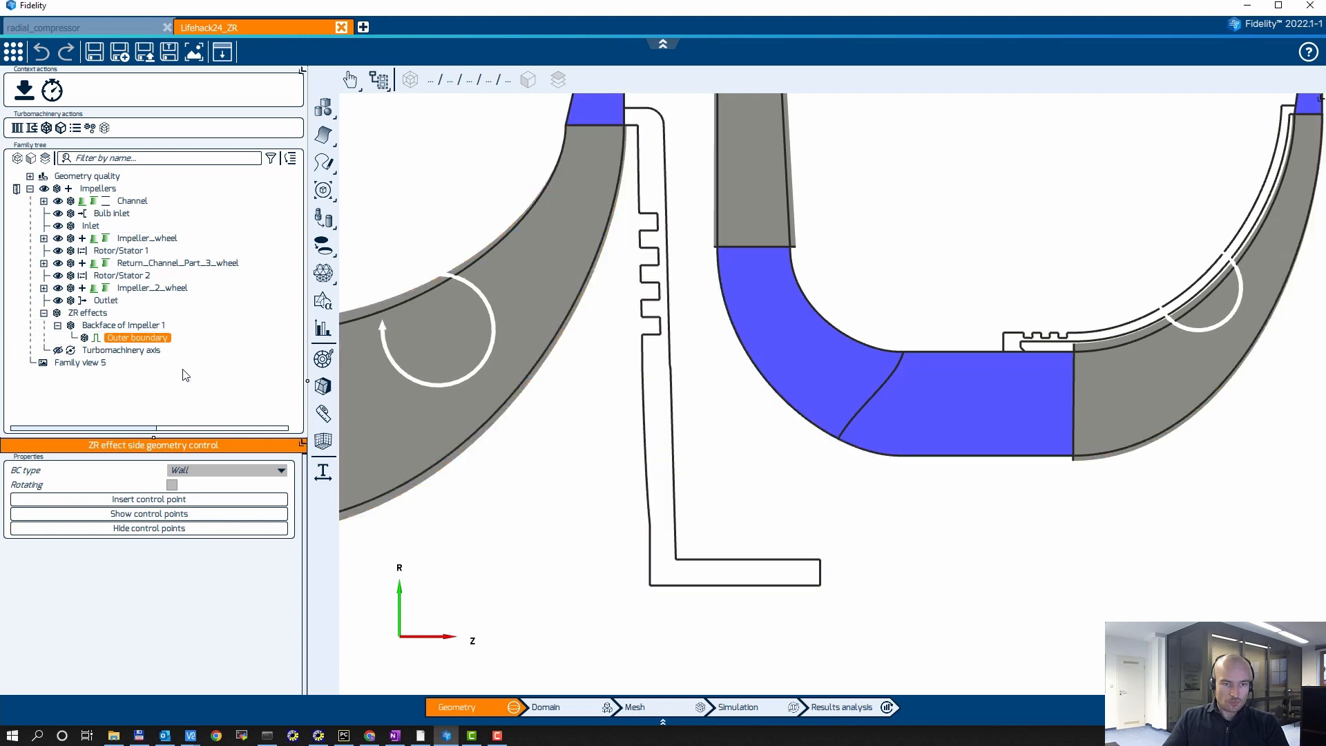
pyautogui.click(95, 515)
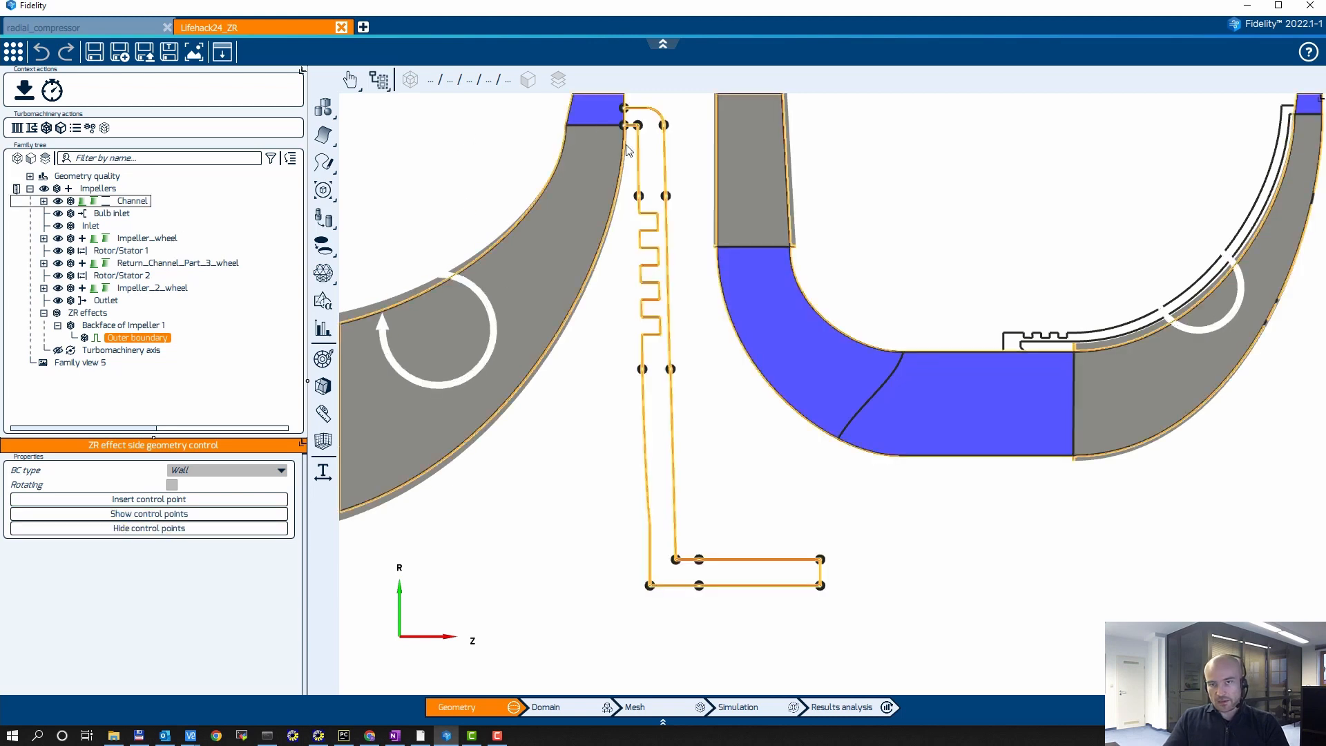
# Step: Apply a boundary division at both corner points on the closed far end of the first impeller's back cavity
pyautogui.scroll(3, 541, 562)
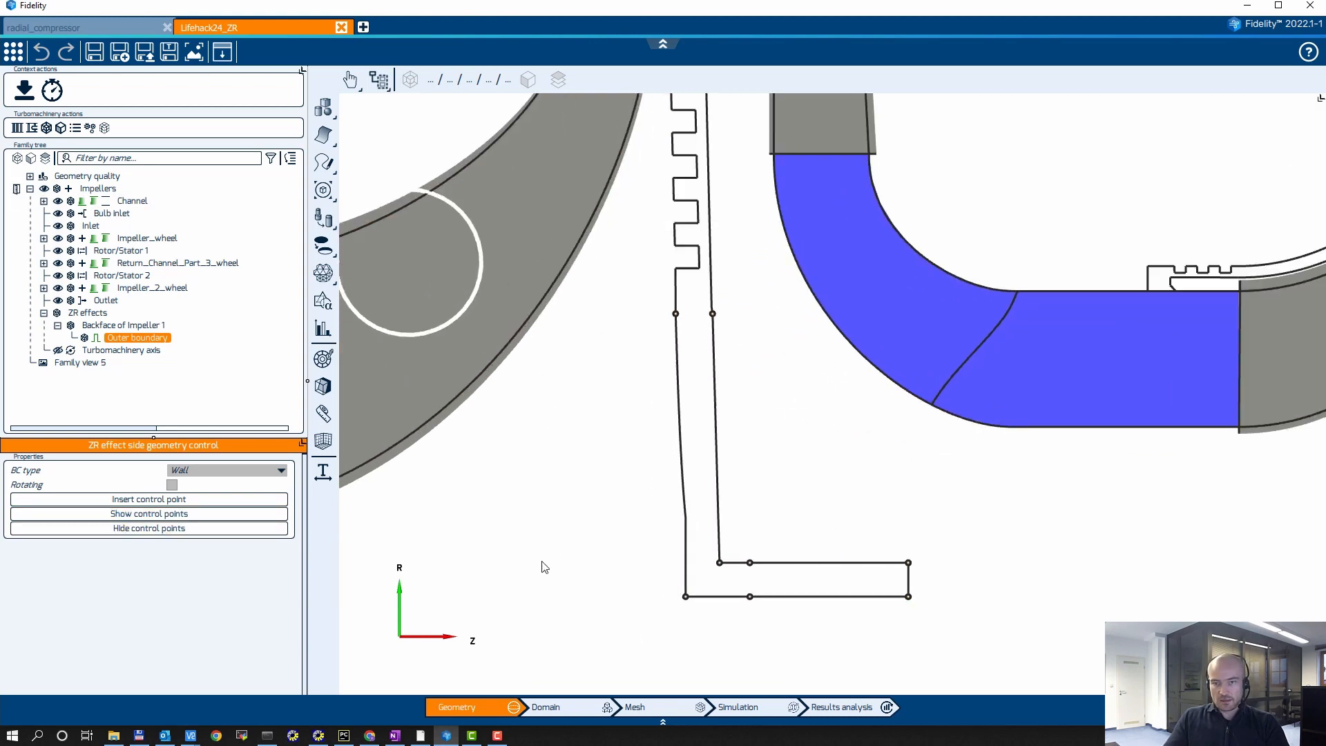
pyautogui.moveTo(1123, 569); pyautogui.dragTo(1033, 475, button='middle')
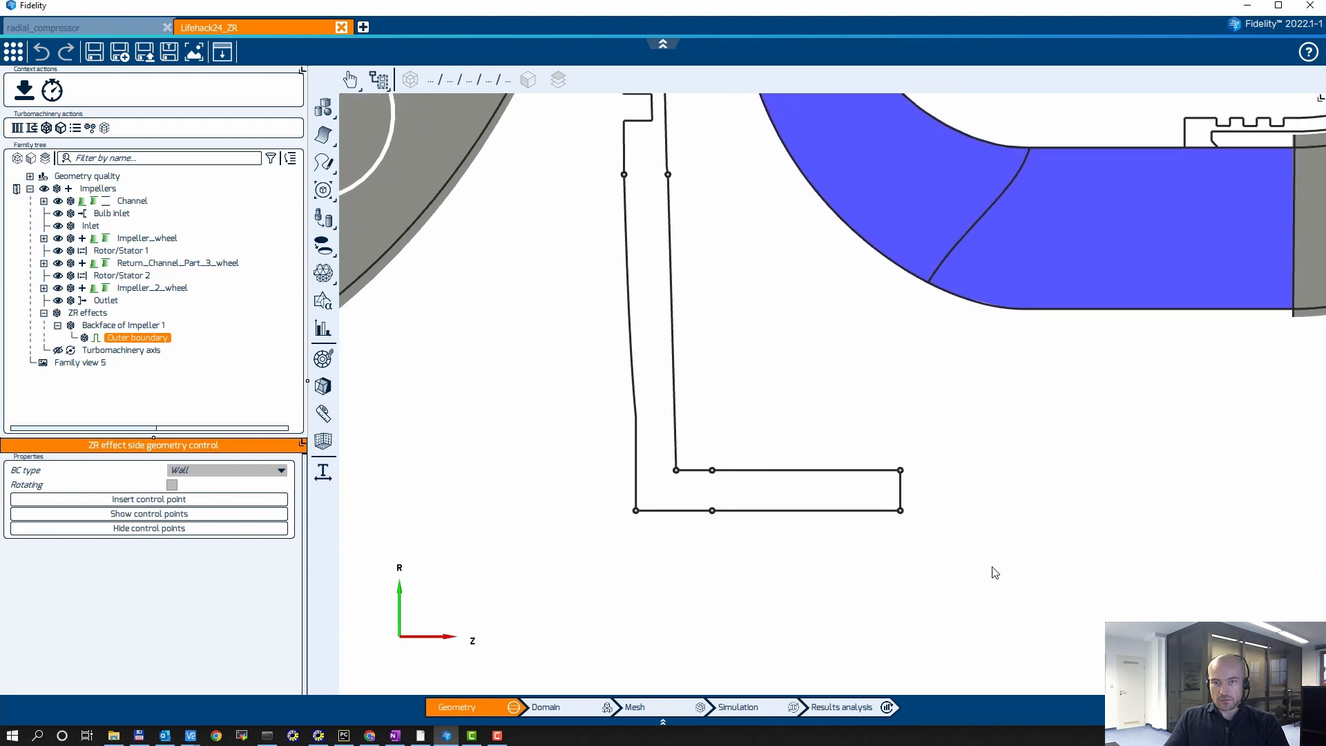
pyautogui.scroll(3, 935, 572)
pyautogui.moveTo(917, 488); pyautogui.dragTo(1120, 521, button='middle')
pyautogui.scroll(3, 1023, 515)
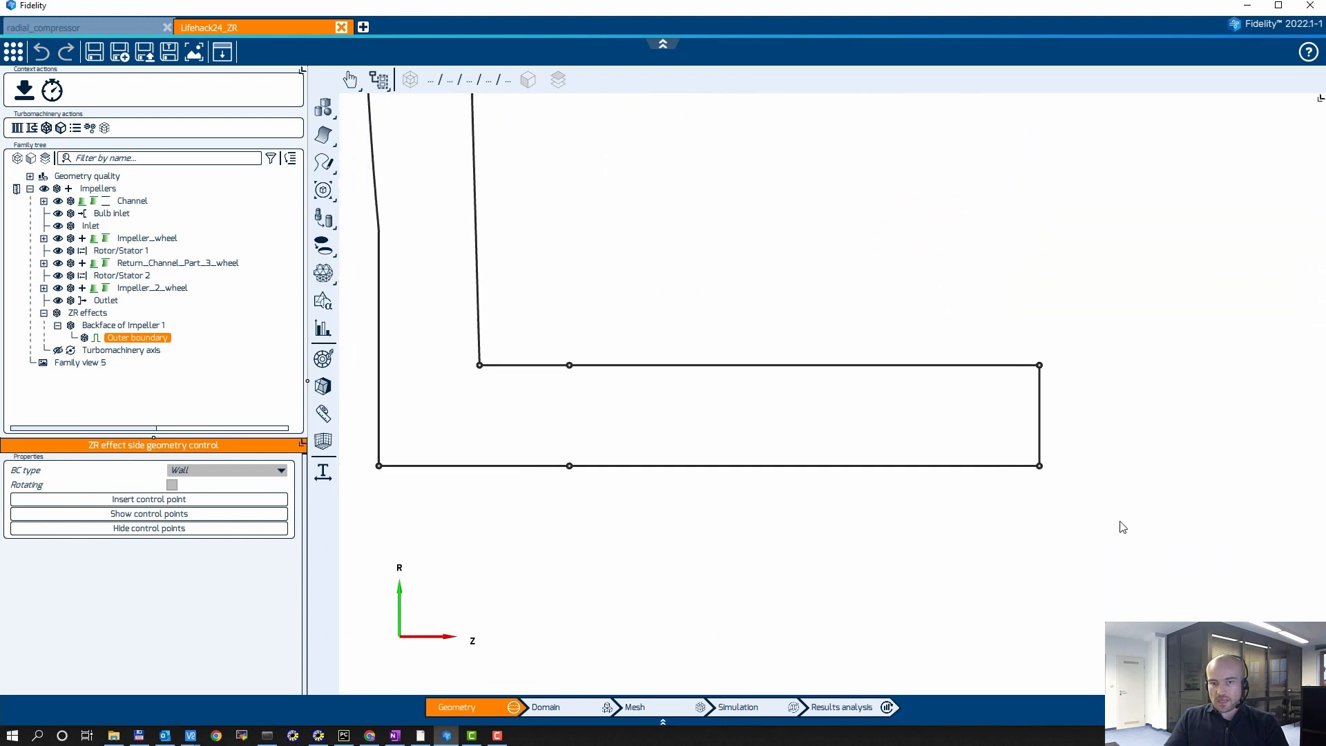
pyautogui.click(1041, 468)
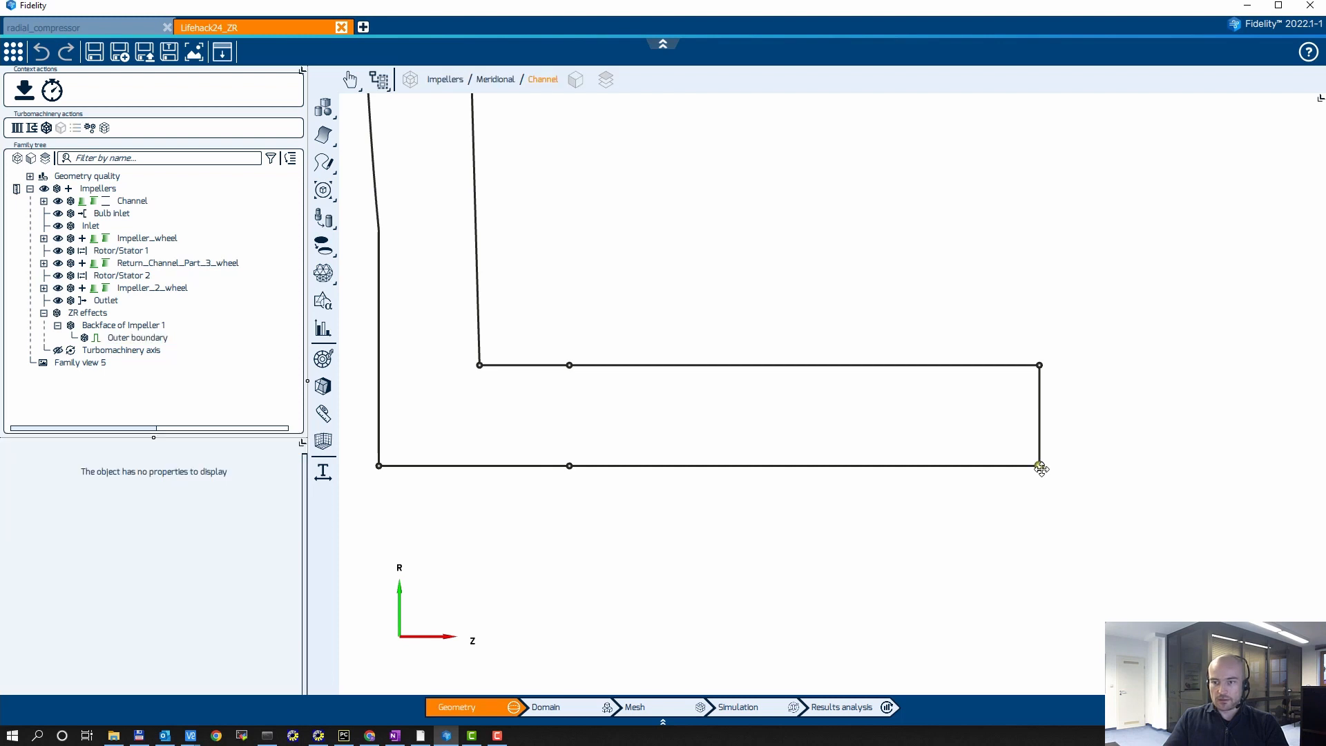
pyautogui.rightClick(1041, 469)
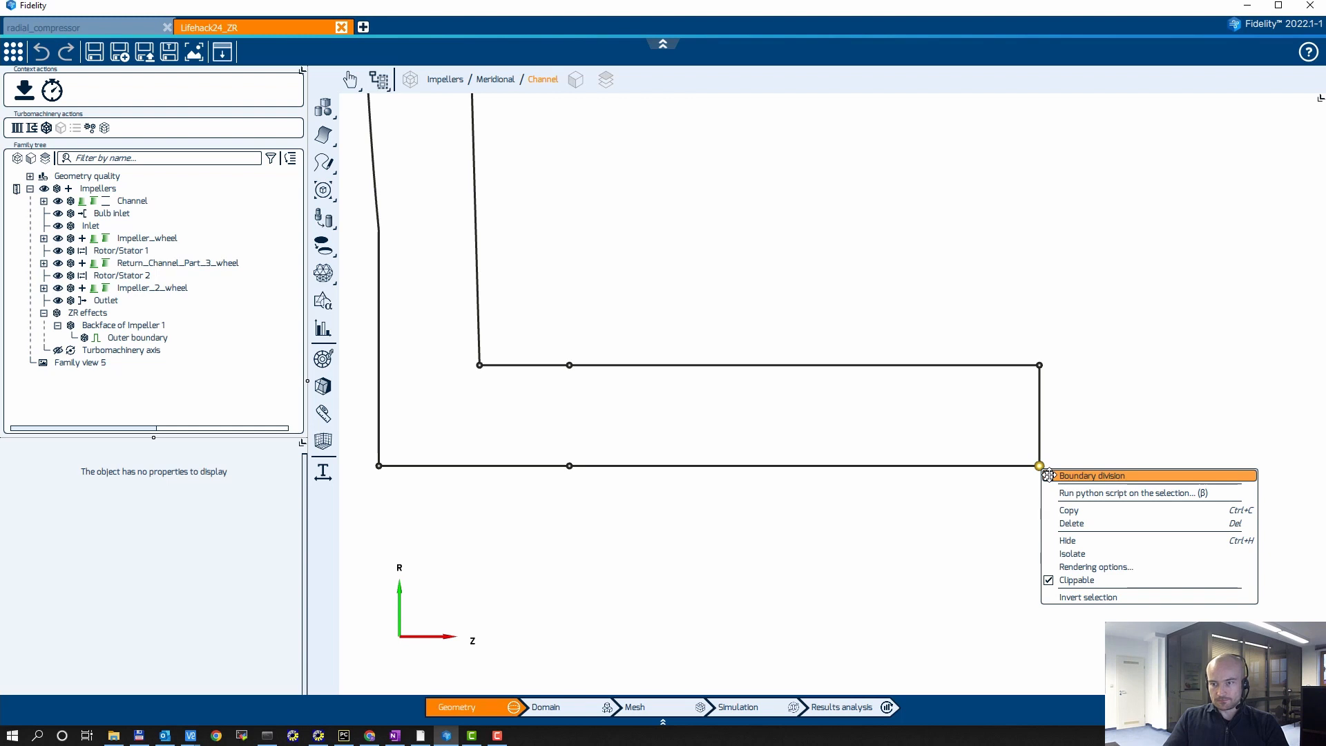
pyautogui.click(1091, 475)
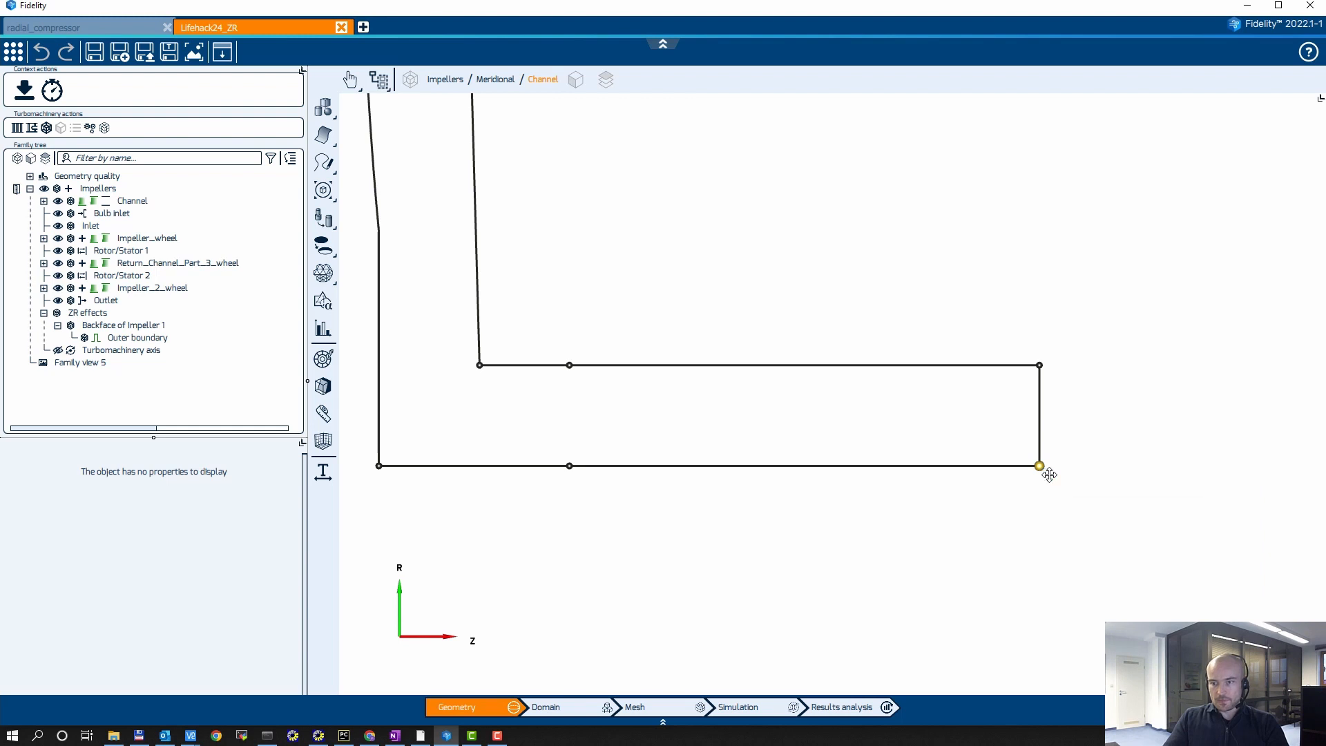
pyautogui.rightClick(1041, 364)
pyautogui.click(1050, 369)
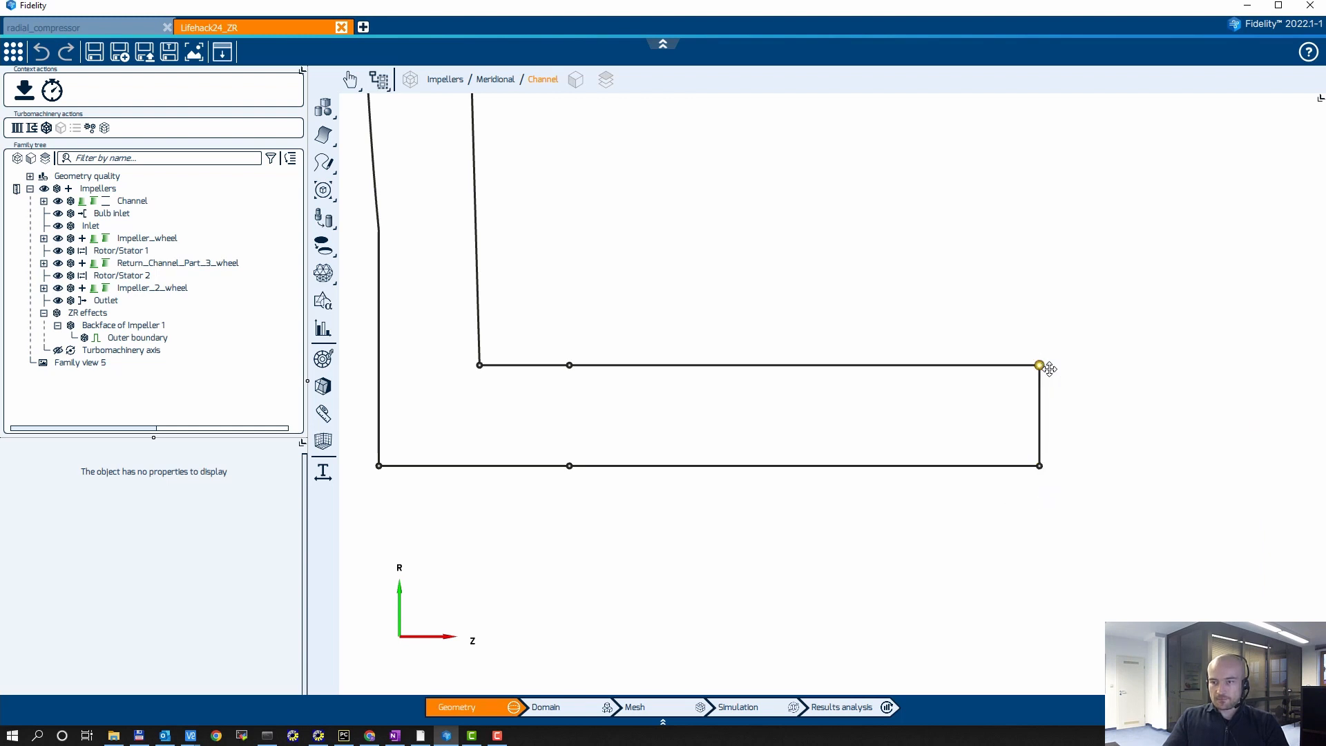
pyautogui.click(1179, 444)
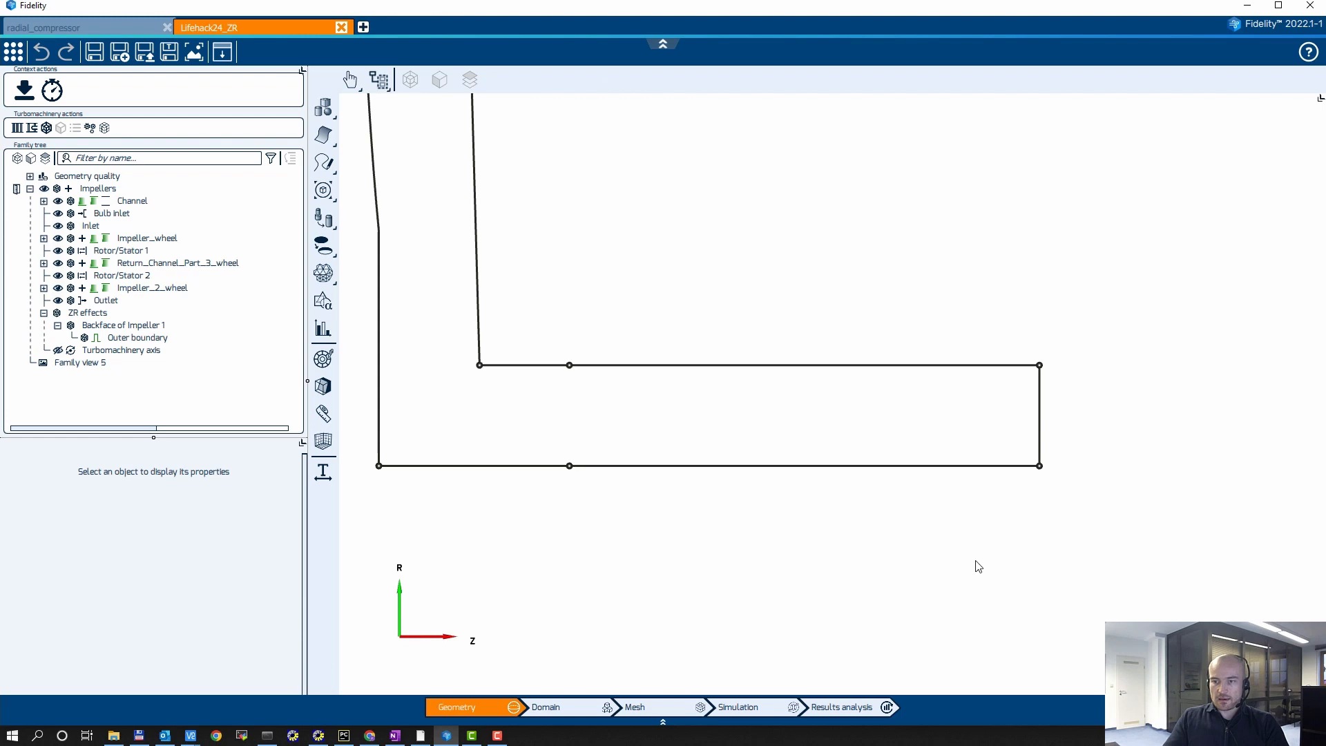
# Step: Mark the impeller-side wall curve of the back cavity as rotating and check the opposite wall curve's rotation setting
pyautogui.click(937, 472)
pyautogui.scroll(-4, 397, 271)
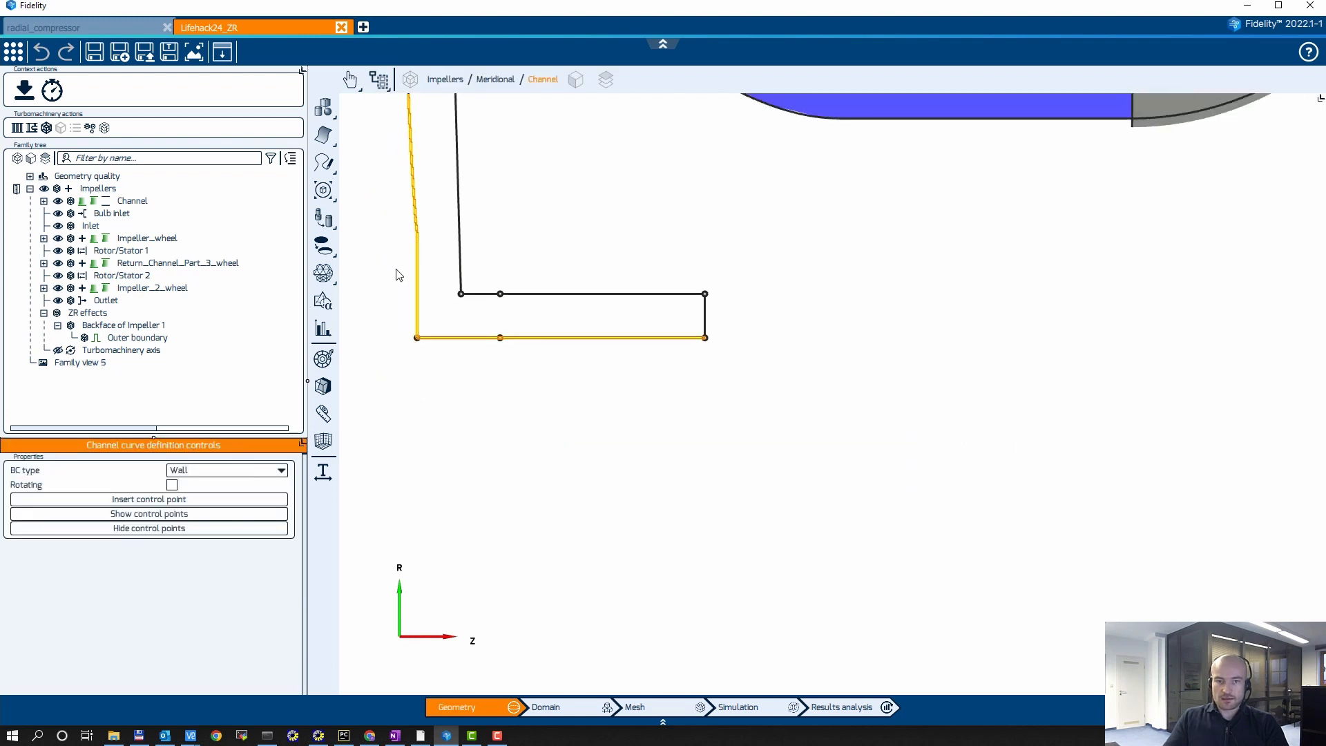
pyautogui.moveTo(488, 432); pyautogui.dragTo(591, 595, button='middle')
pyautogui.scroll(-3, 619, 585)
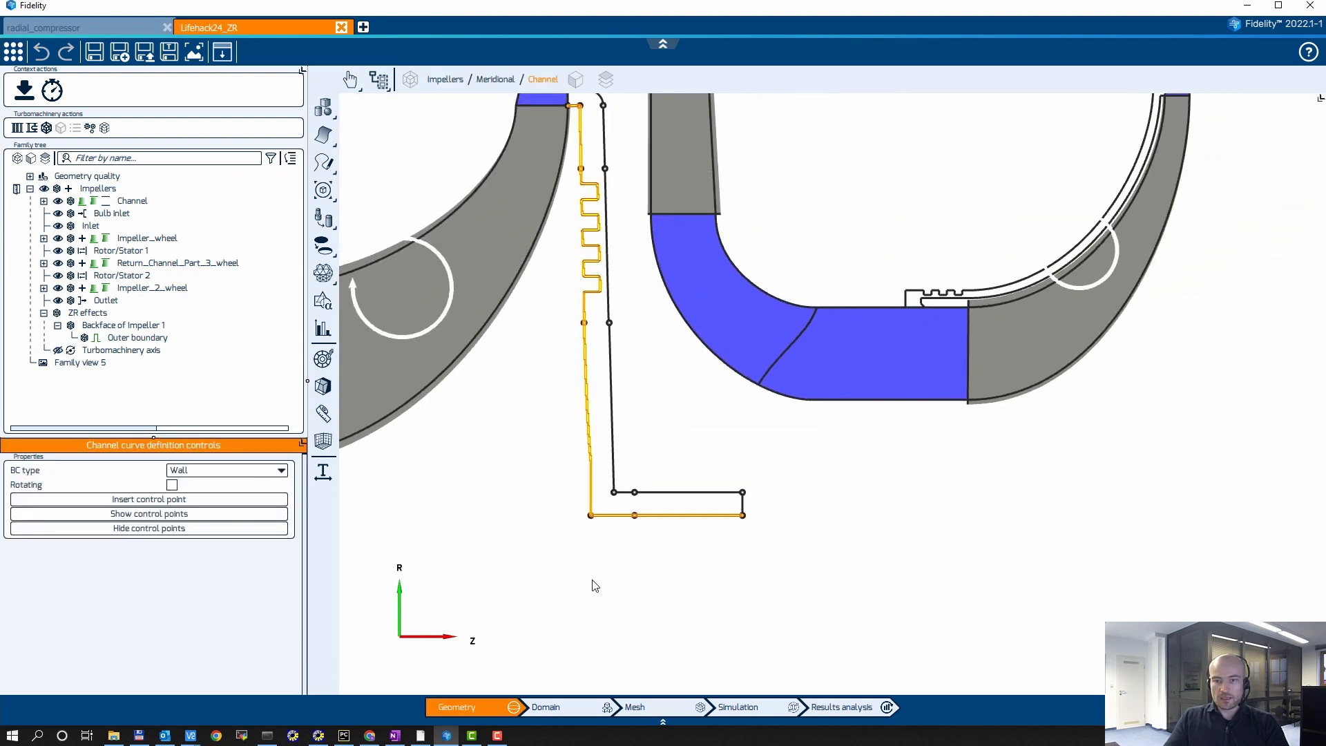
pyautogui.click(676, 493)
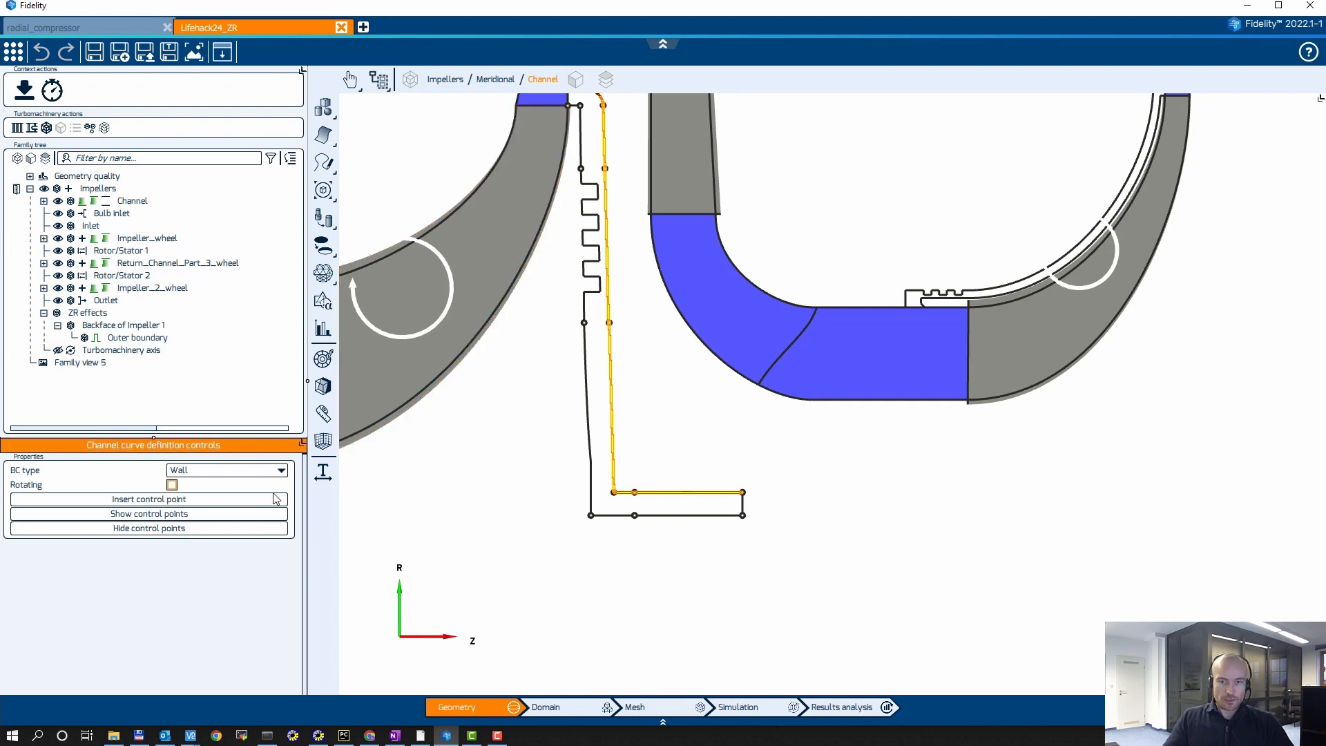
pyautogui.click(678, 517)
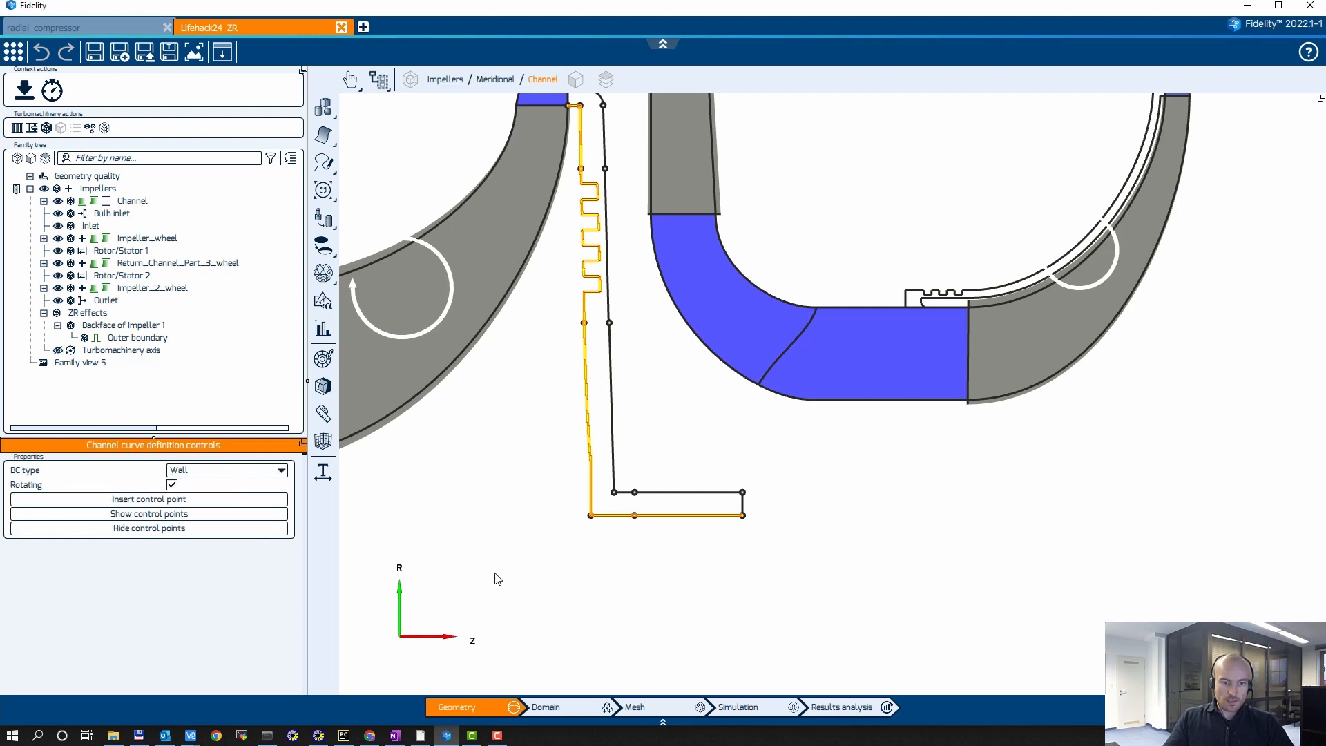
pyautogui.click(667, 493)
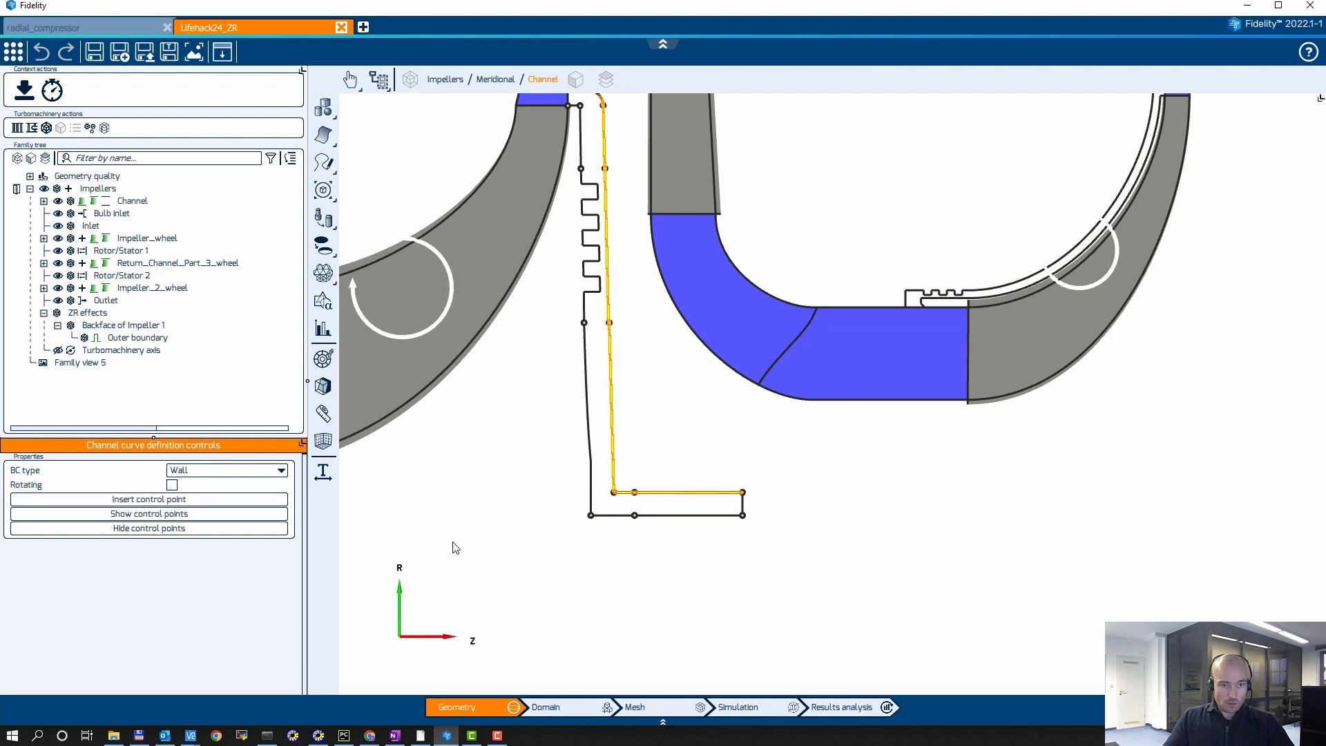
# Step: Set the BC type of the short end curve of the back cavity to Outlet
pyautogui.scroll(4, 805, 584)
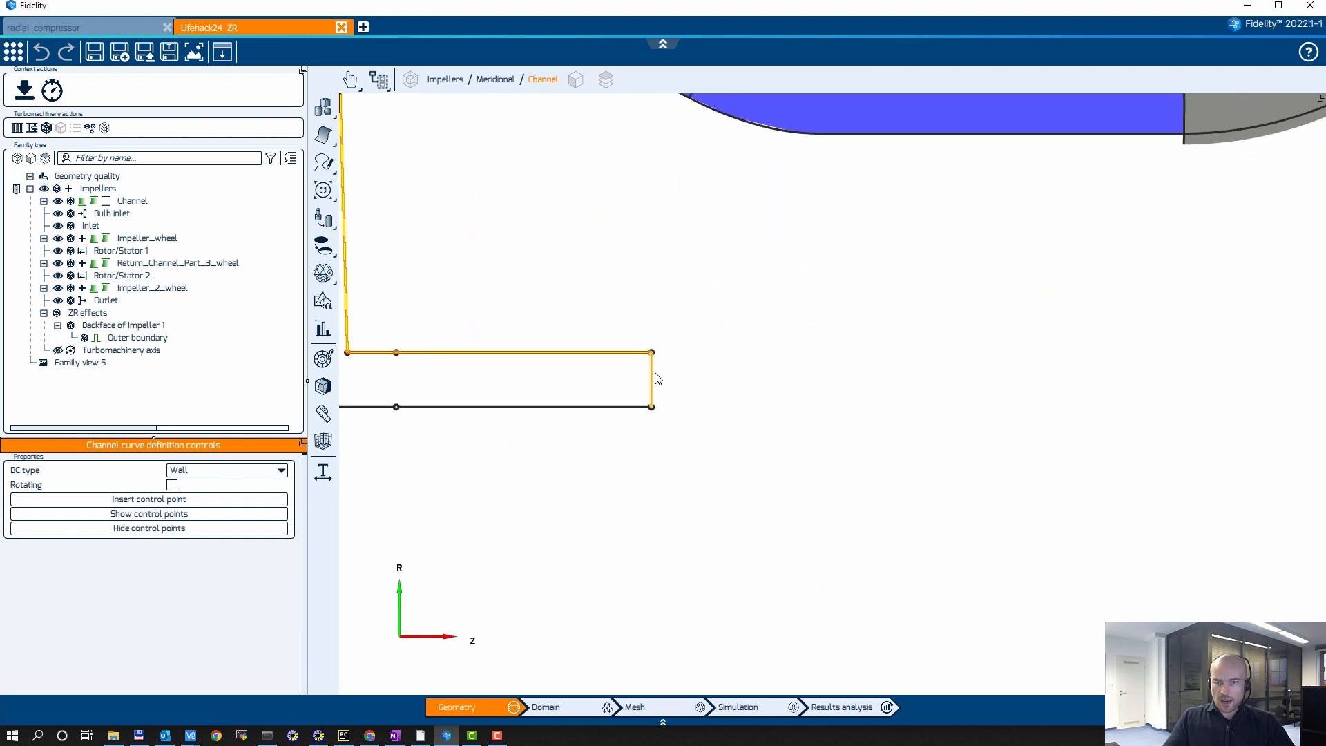
pyautogui.click(654, 378)
pyautogui.click(212, 471)
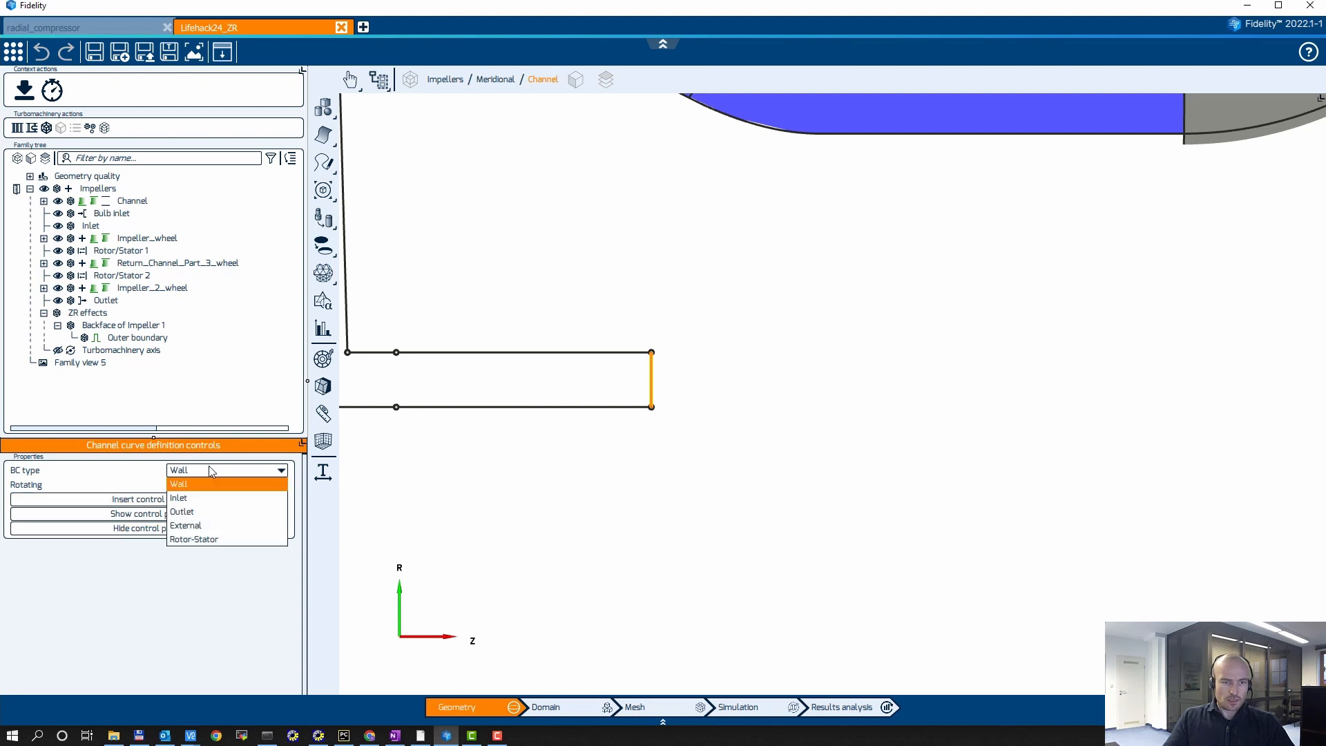
pyautogui.click(187, 511)
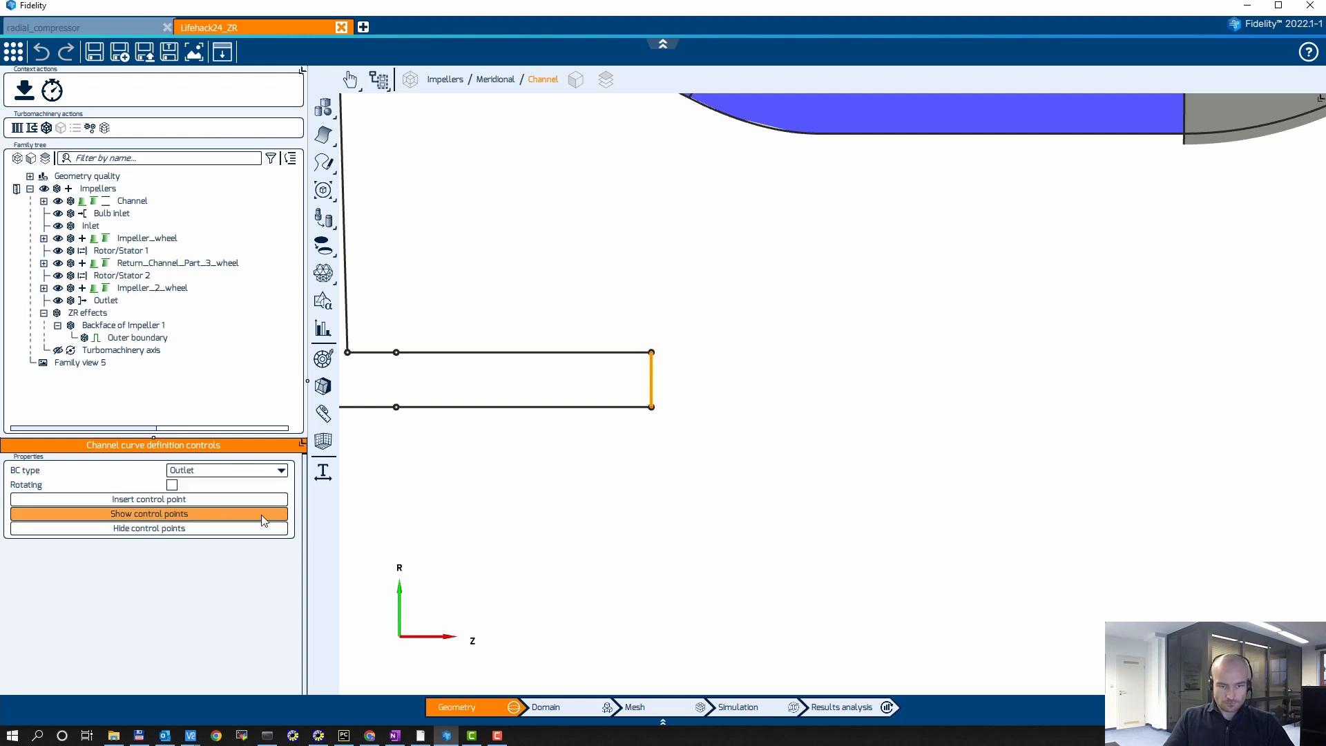
pyautogui.scroll(-6, 820, 444)
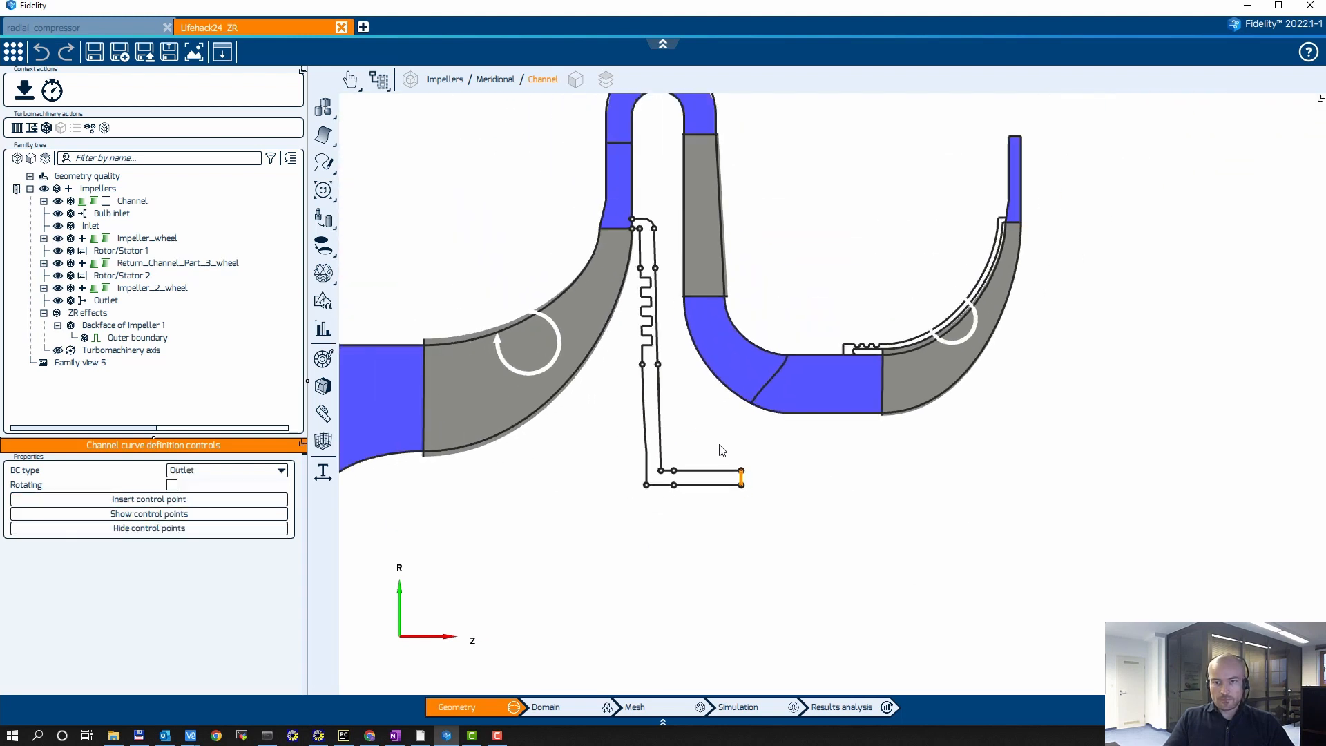
pyautogui.moveTo(722, 450); pyautogui.dragTo(805, 476, button='middle')
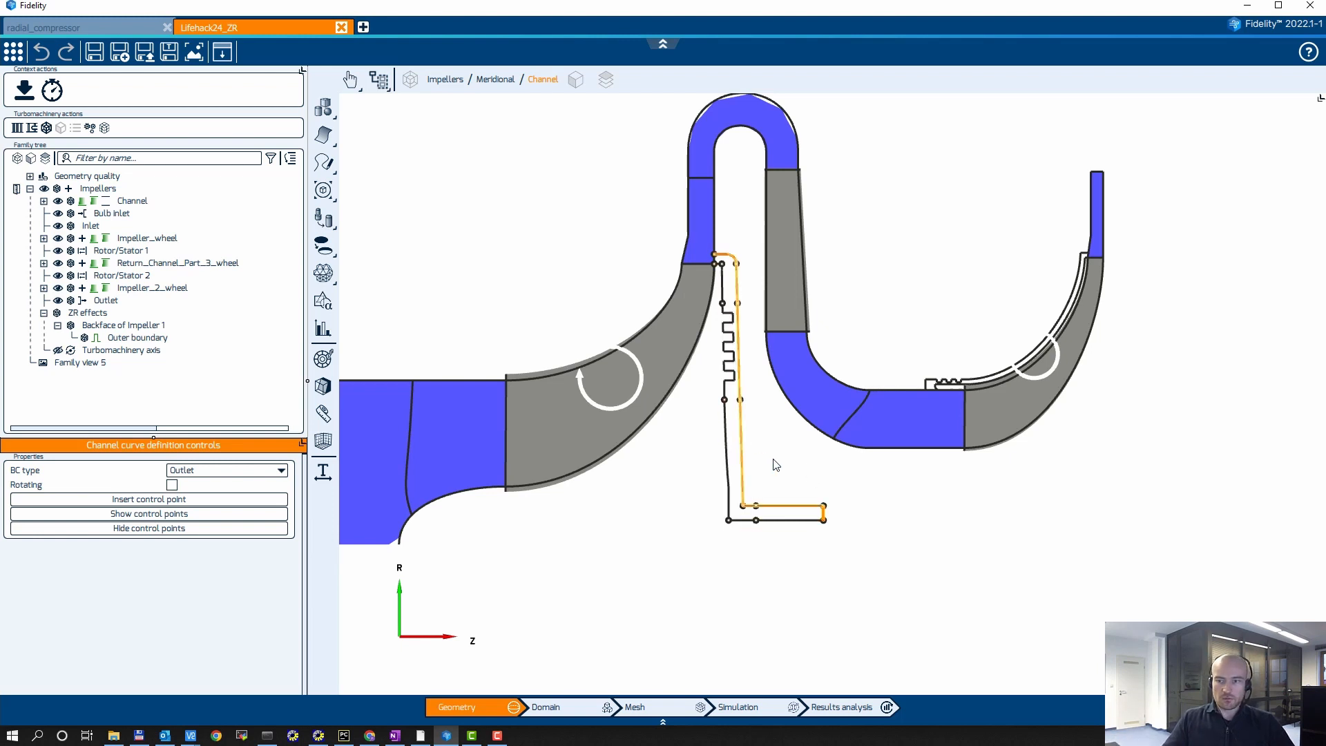
pyautogui.moveTo(781, 445); pyautogui.dragTo(805, 457, button='middle')
pyautogui.moveTo(970, 543); pyautogui.dragTo(931, 529, button='middle')
pyautogui.scroll(2, 925, 504)
pyautogui.click(952, 553)
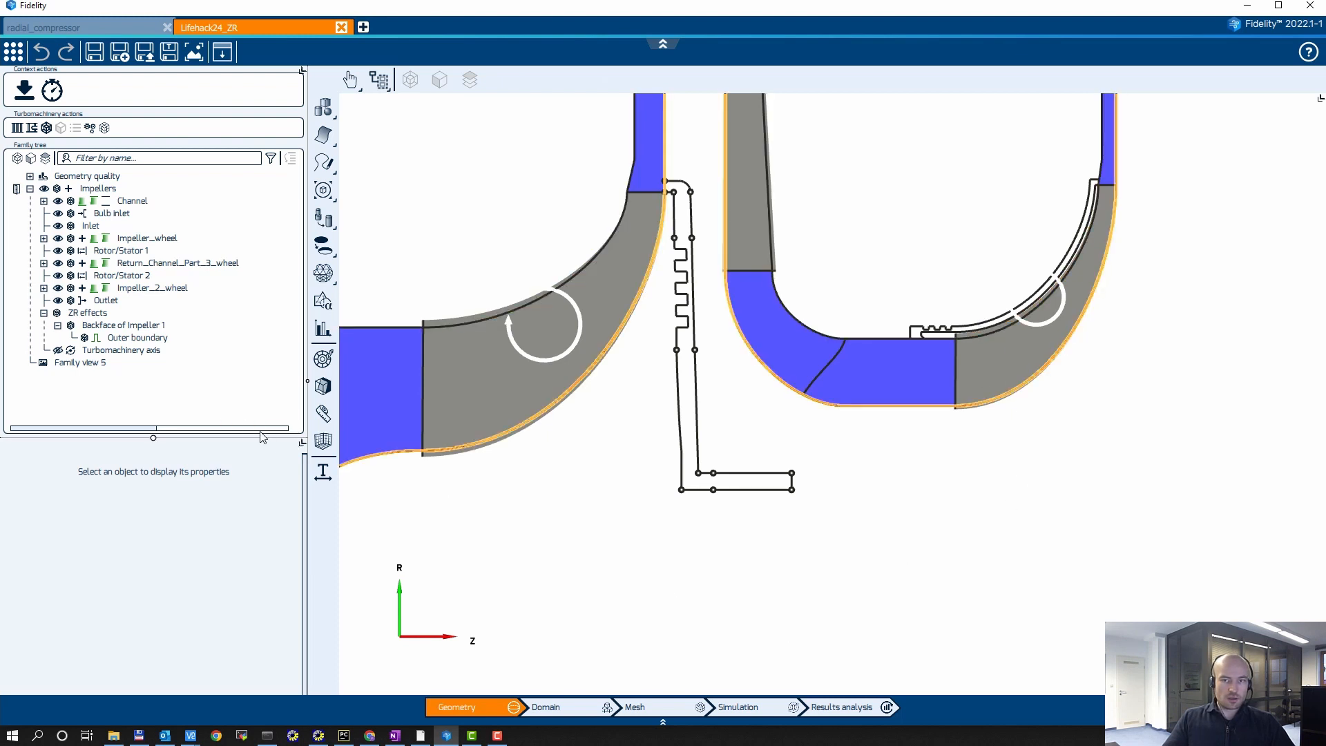
# Step: Collapse the Backface of Impeller 1, ZR effects and Impellers branches in the family tree
pyautogui.click(57, 325)
pyautogui.click(44, 313)
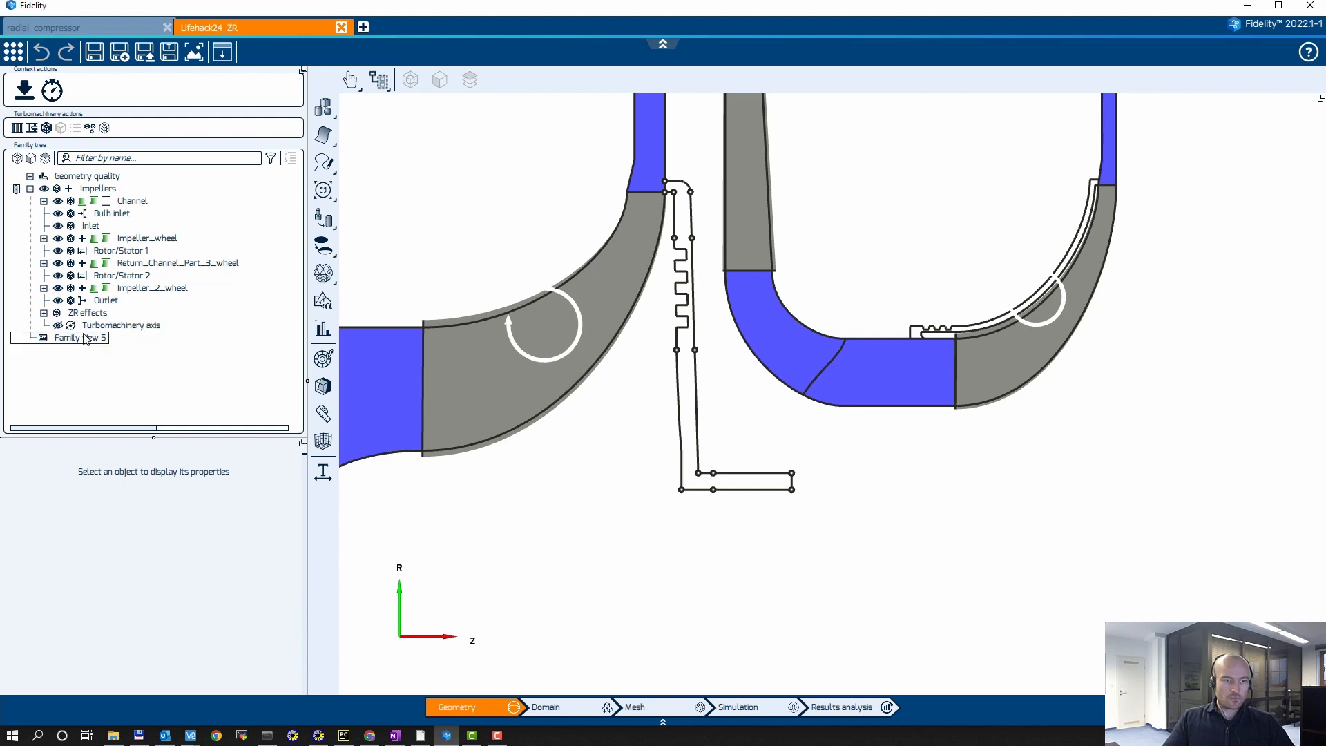
pyautogui.click(29, 189)
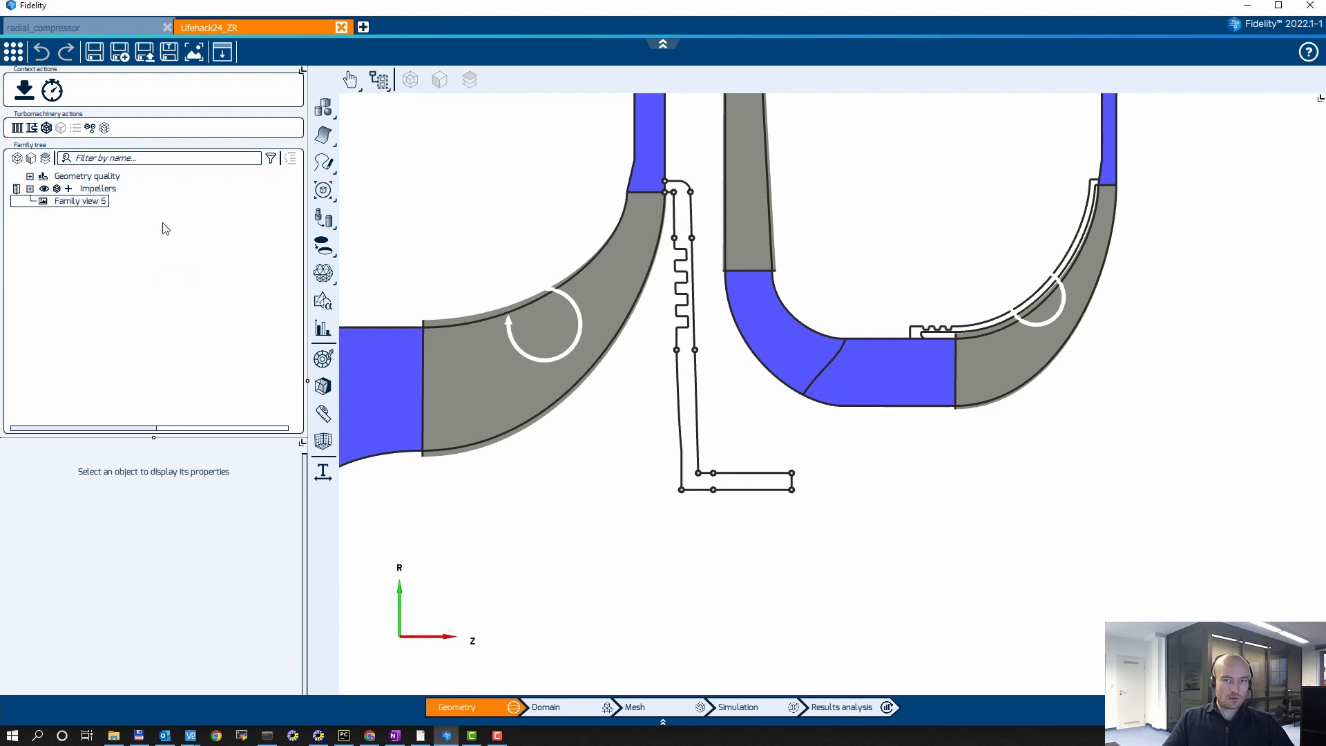
pyautogui.moveTo(450, 163); pyautogui.dragTo(467, 223, button='middle')
pyautogui.scroll(-2, 462, 187)
pyautogui.moveTo(376, 178); pyautogui.dragTo(402, 204, button='middle')
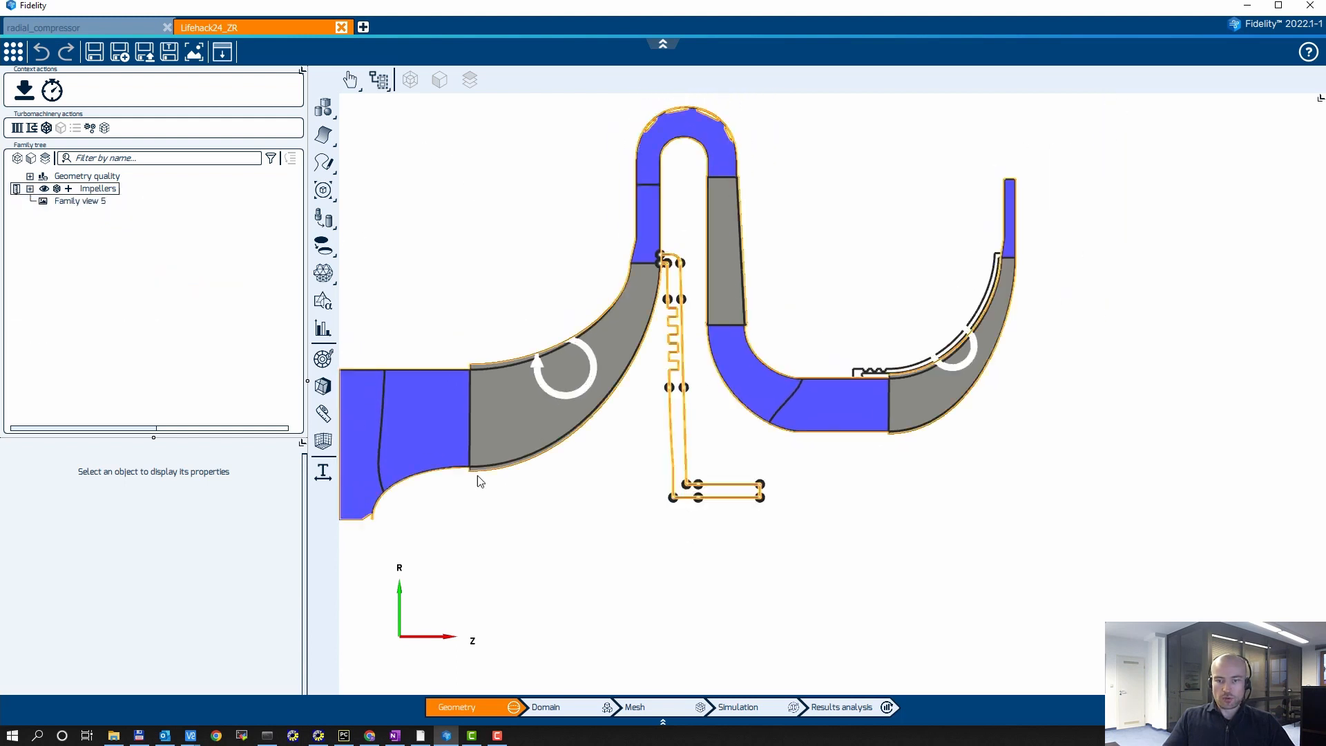
# Step: Load the domains of both impellers, the return channel and Backface of Impeller 1 in the Domain stage and examine them in 3D
pyautogui.click(570, 702)
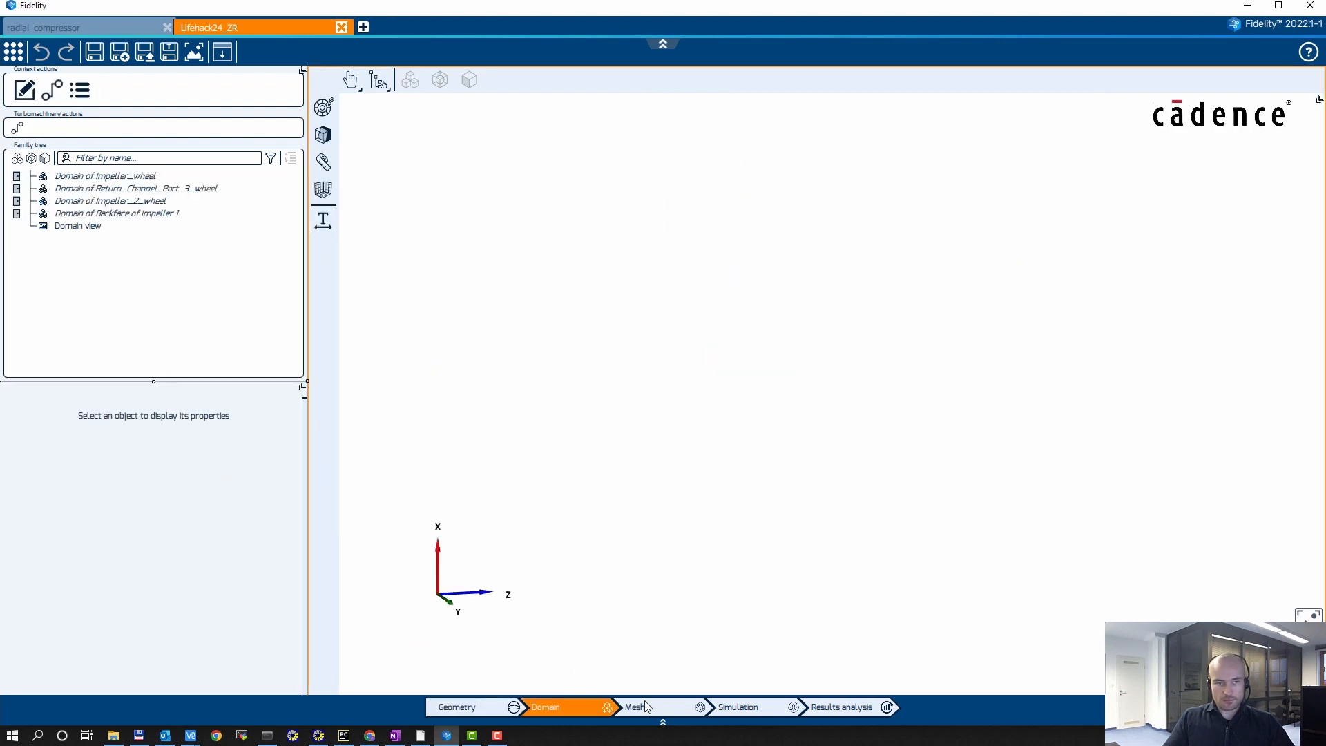
pyautogui.click(16, 212)
pyautogui.click(16, 201)
pyautogui.click(17, 189)
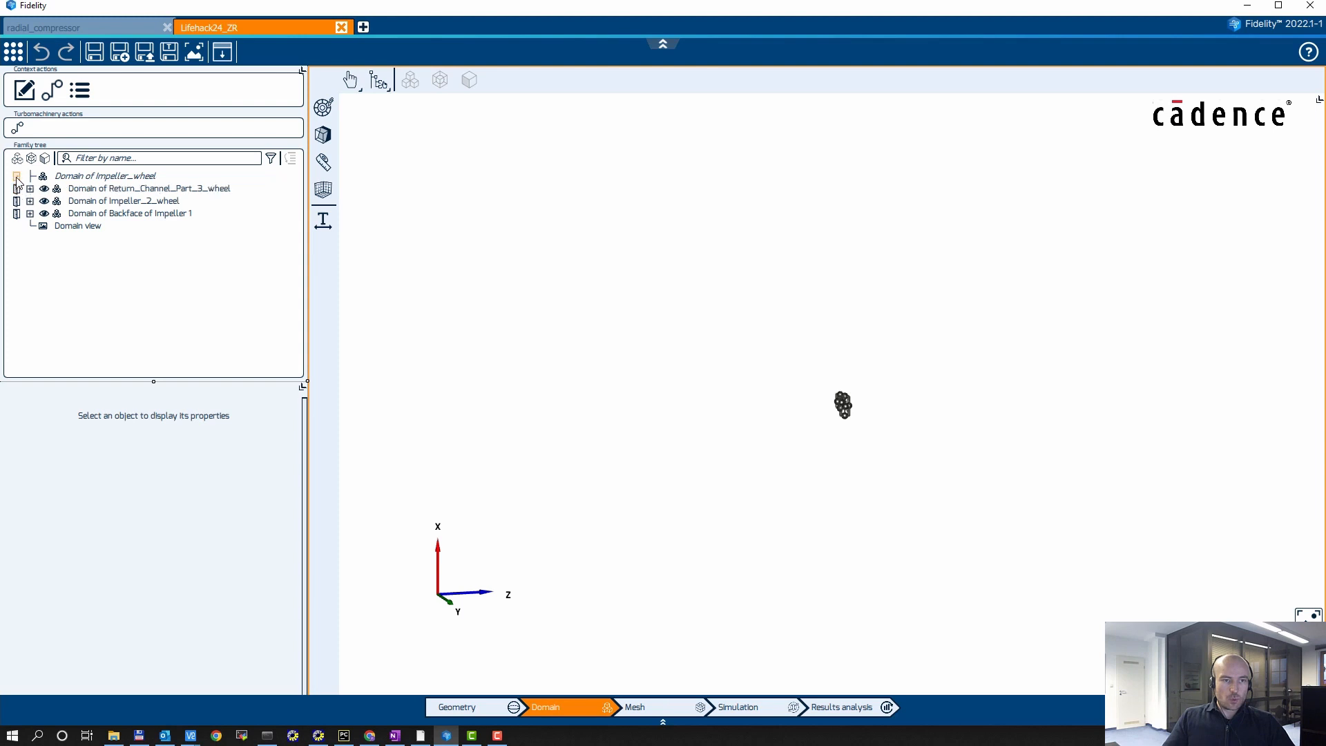
pyautogui.click(17, 176)
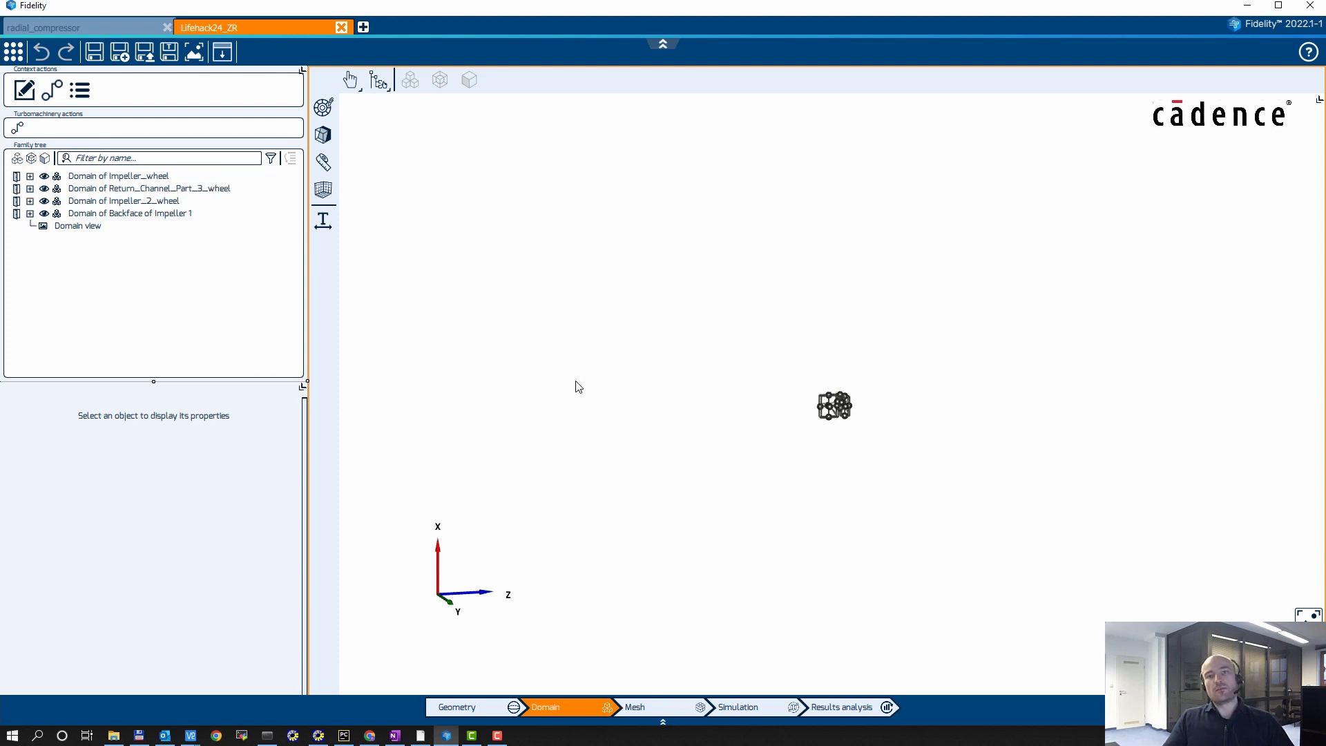
pyautogui.moveTo(1022, 494); pyautogui.dragTo(861, 523, button='middle')
pyautogui.scroll(4, 910, 431)
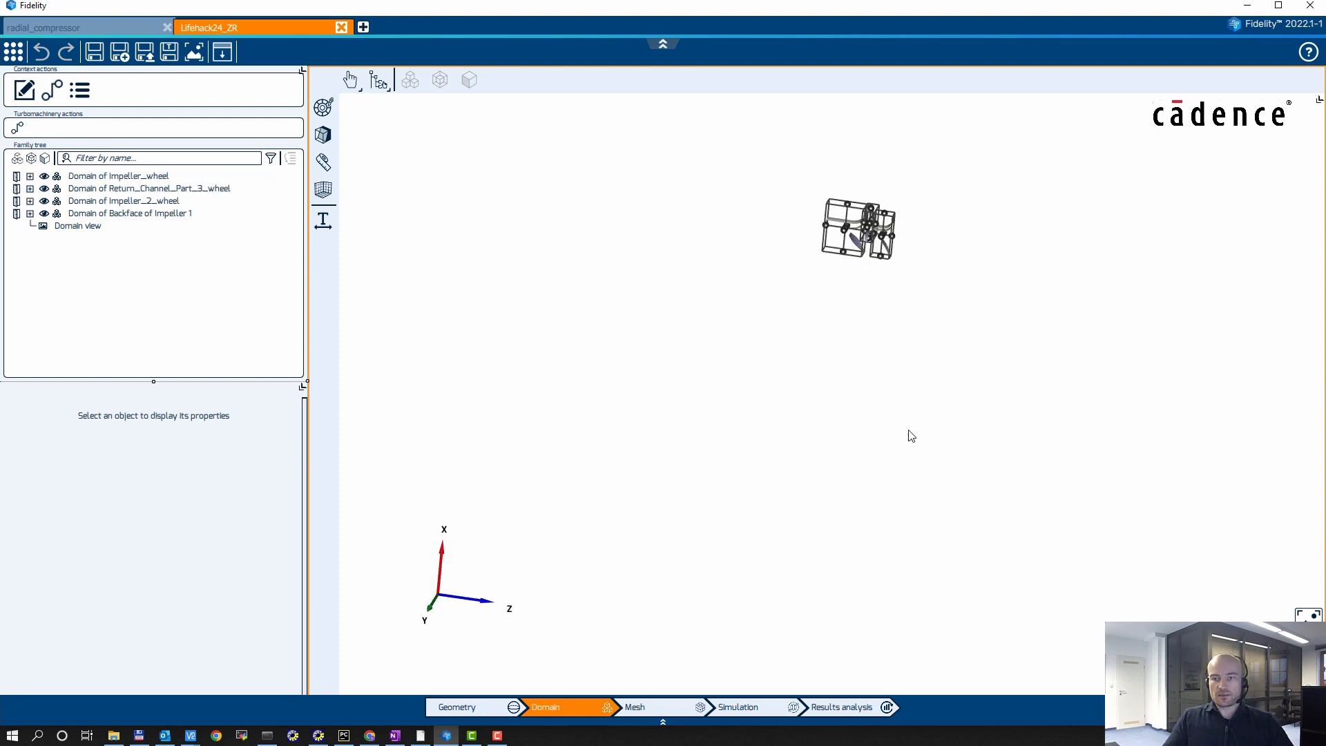
pyautogui.moveTo(944, 304); pyautogui.dragTo(907, 387, button='middle')
pyautogui.press('f')
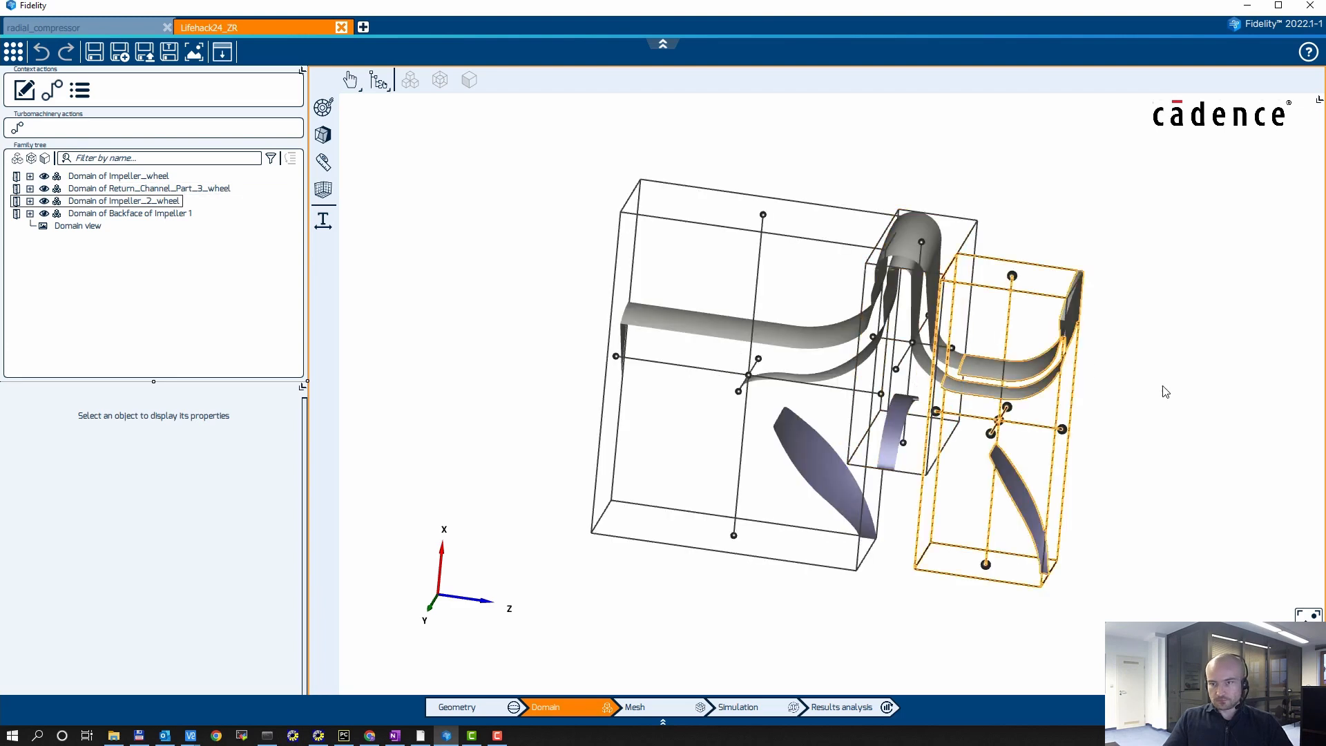
pyautogui.moveTo(1183, 446); pyautogui.dragTo(1200, 425, button='middle')
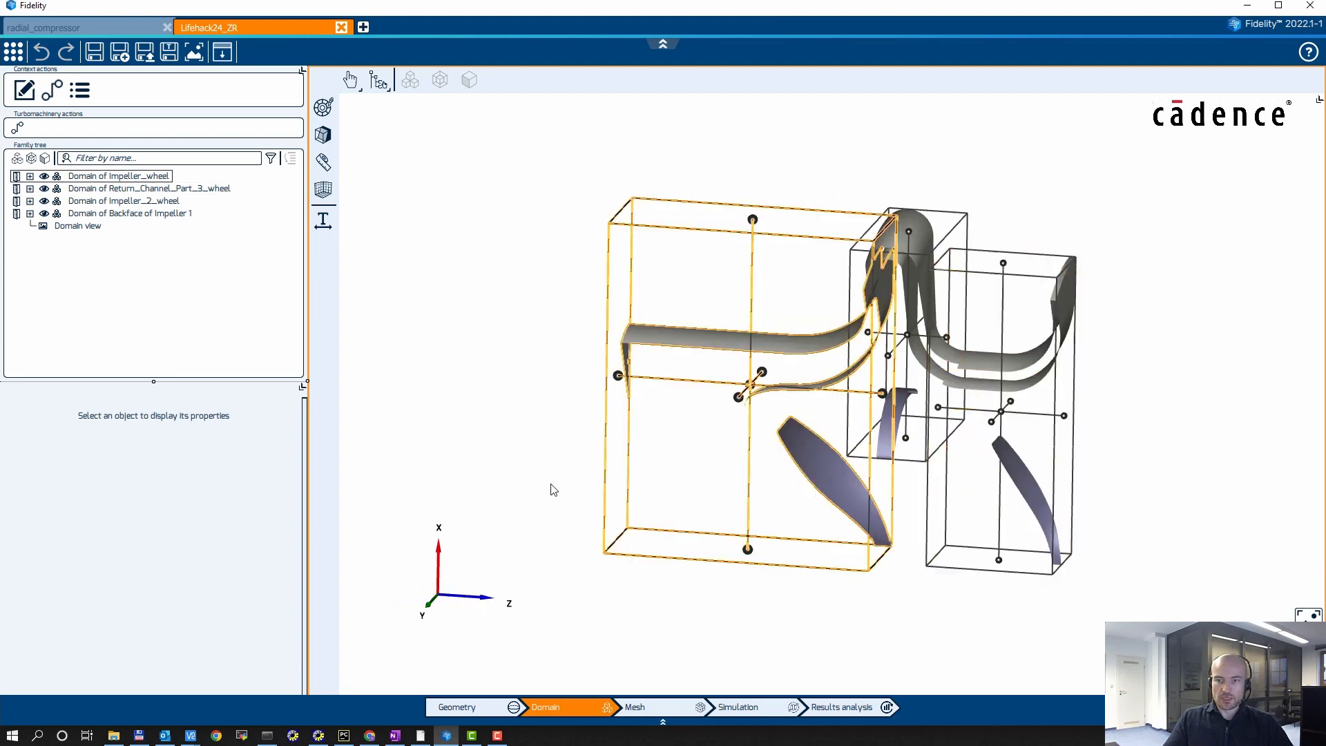
pyautogui.moveTo(551, 483); pyautogui.dragTo(690, 467, button='middle')
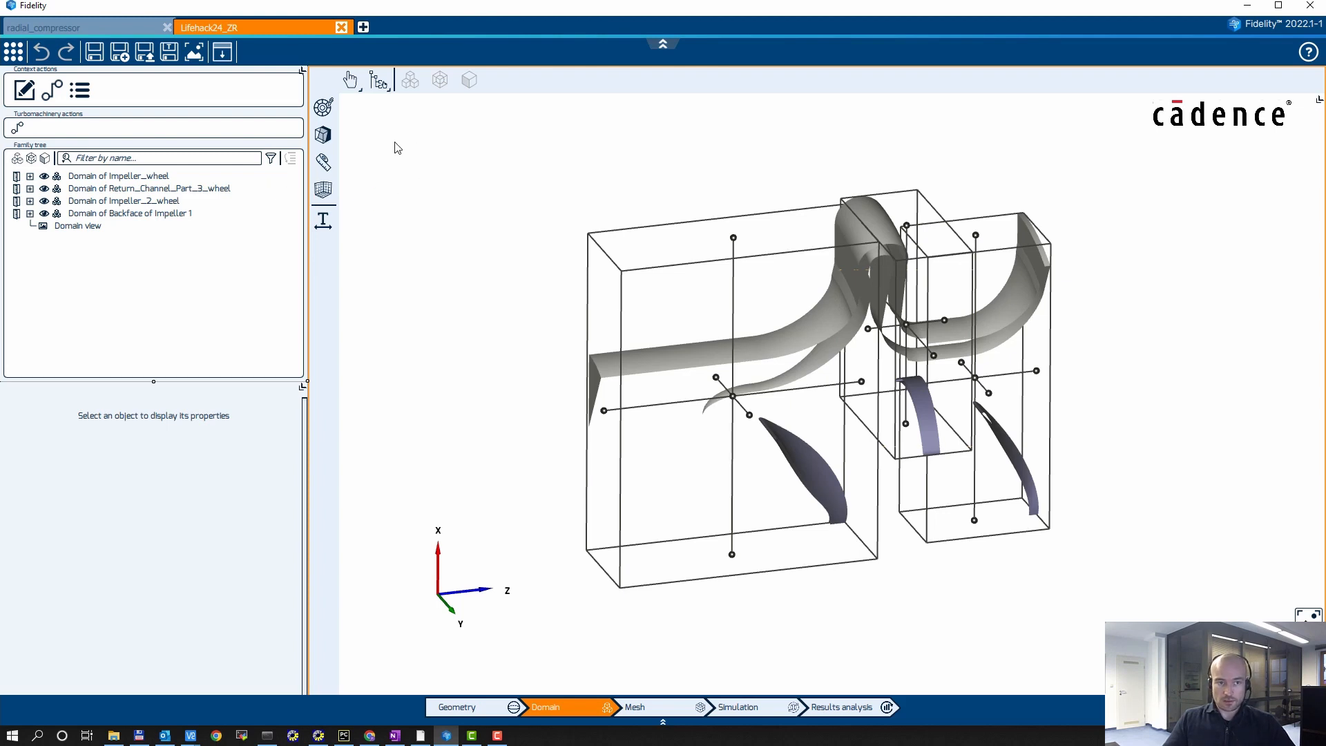
# Step: Unload the domains of Backface of Impeller 1, Impeller_2_wheel, Return_Channel_Part_3_wheel and Impeller_wheel
pyautogui.click(17, 214)
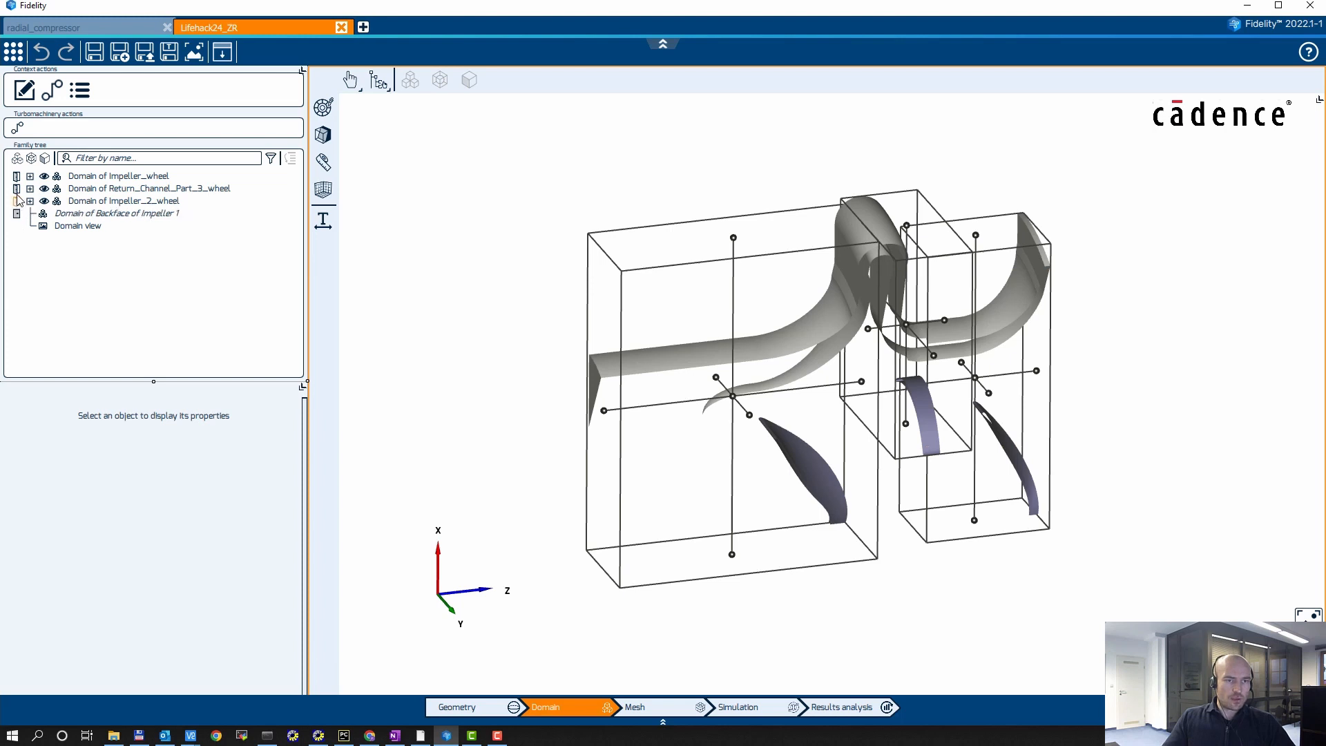
pyautogui.click(16, 201)
pyautogui.click(17, 188)
pyautogui.click(16, 176)
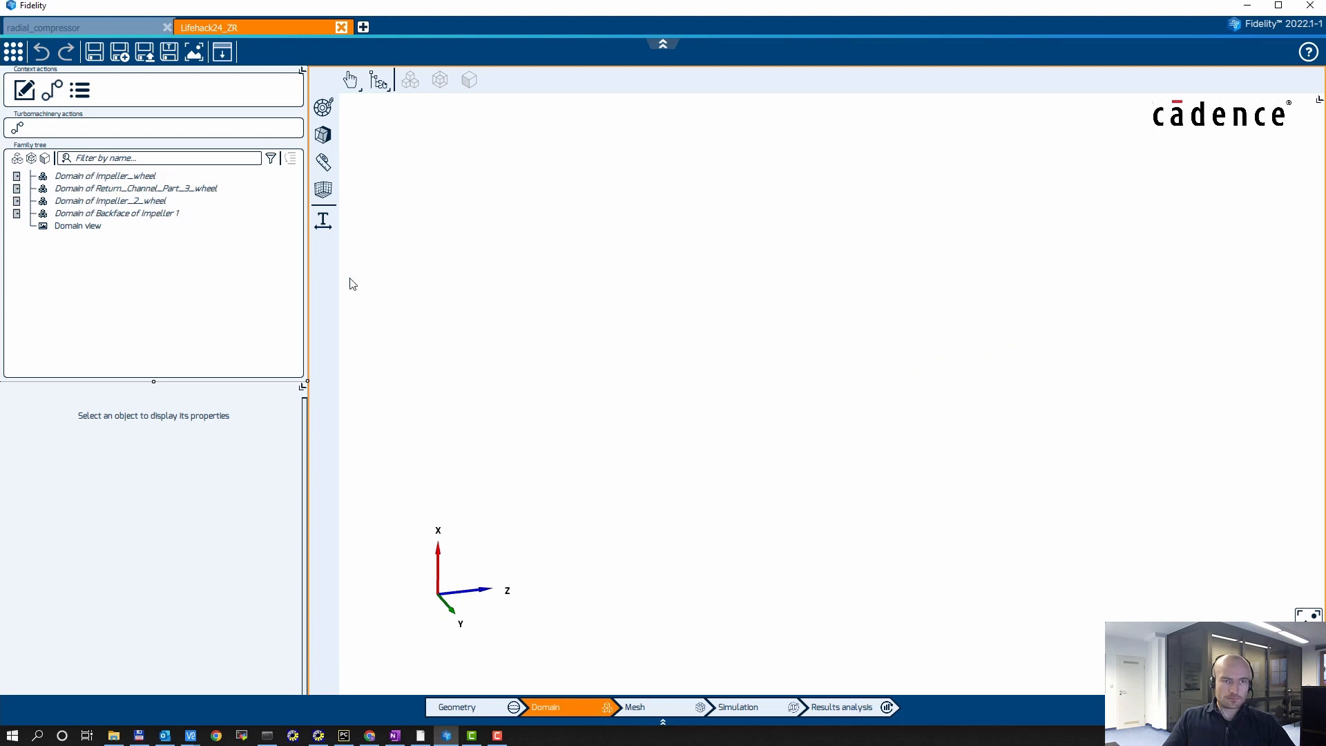
# Step: Switch to the Mesh stage and enlarge the meridional view of the mesh setup
pyautogui.click(661, 704)
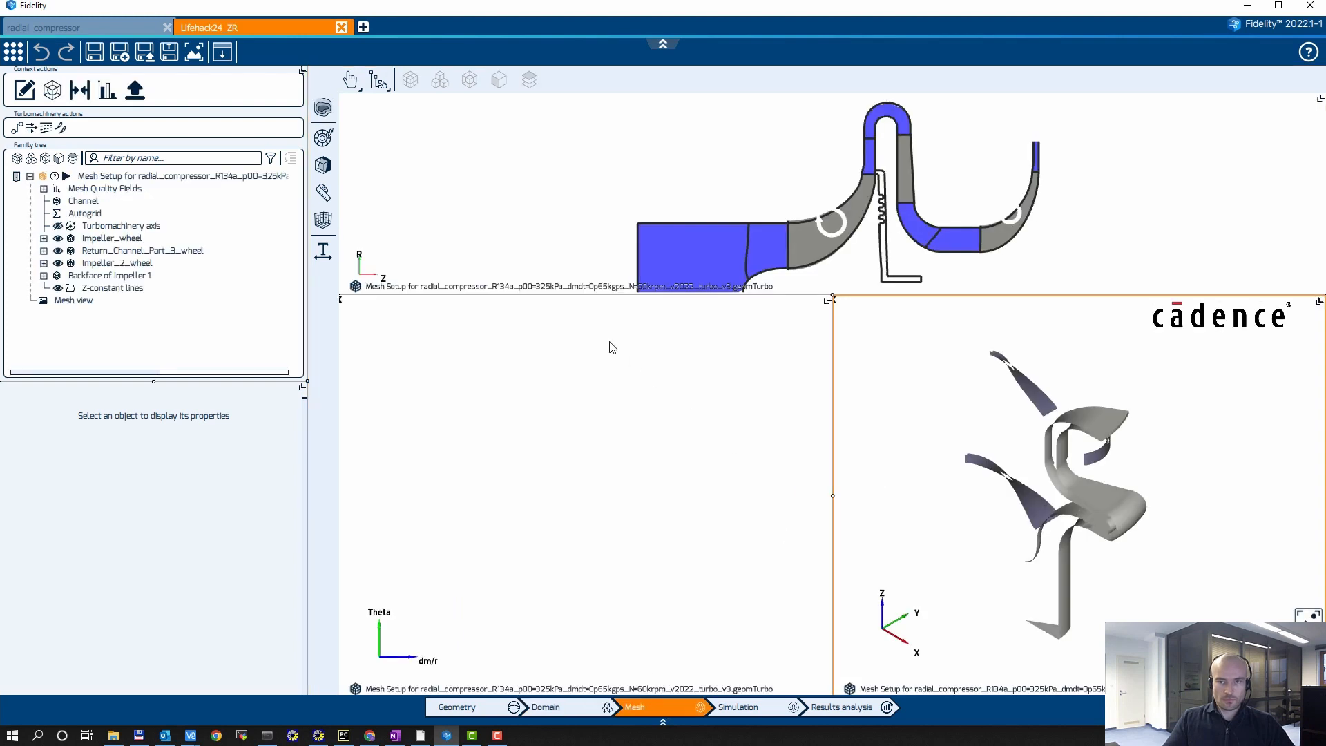
pyautogui.moveTo(547, 296); pyautogui.dragTo(516, 482)
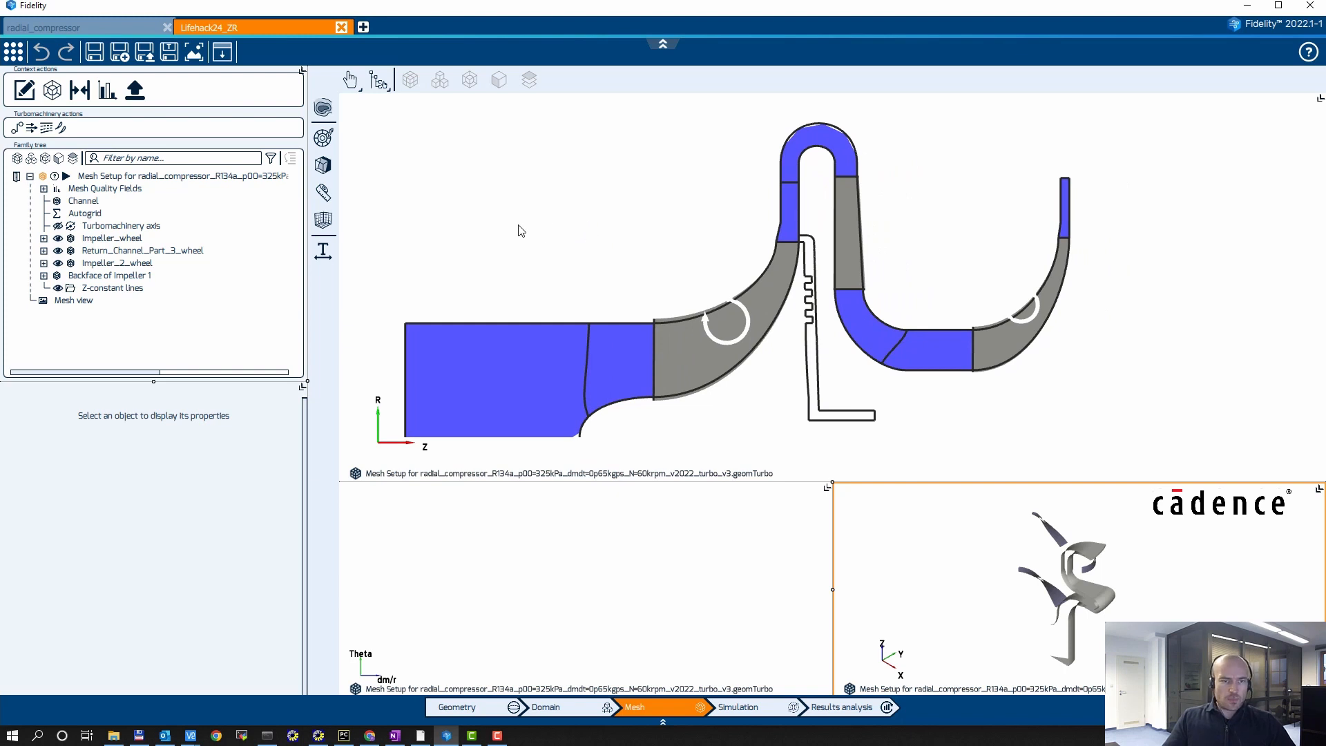
# Step: Set the row type of Impeller_wheel and Impeller_2_wheel to Centrifugal pump with grid refinement level -2 and apply the row wizard
pyautogui.click(110, 238)
pyautogui.keyDown('ctrl'); pyautogui.click(118, 263); pyautogui.keyUp('ctrl')
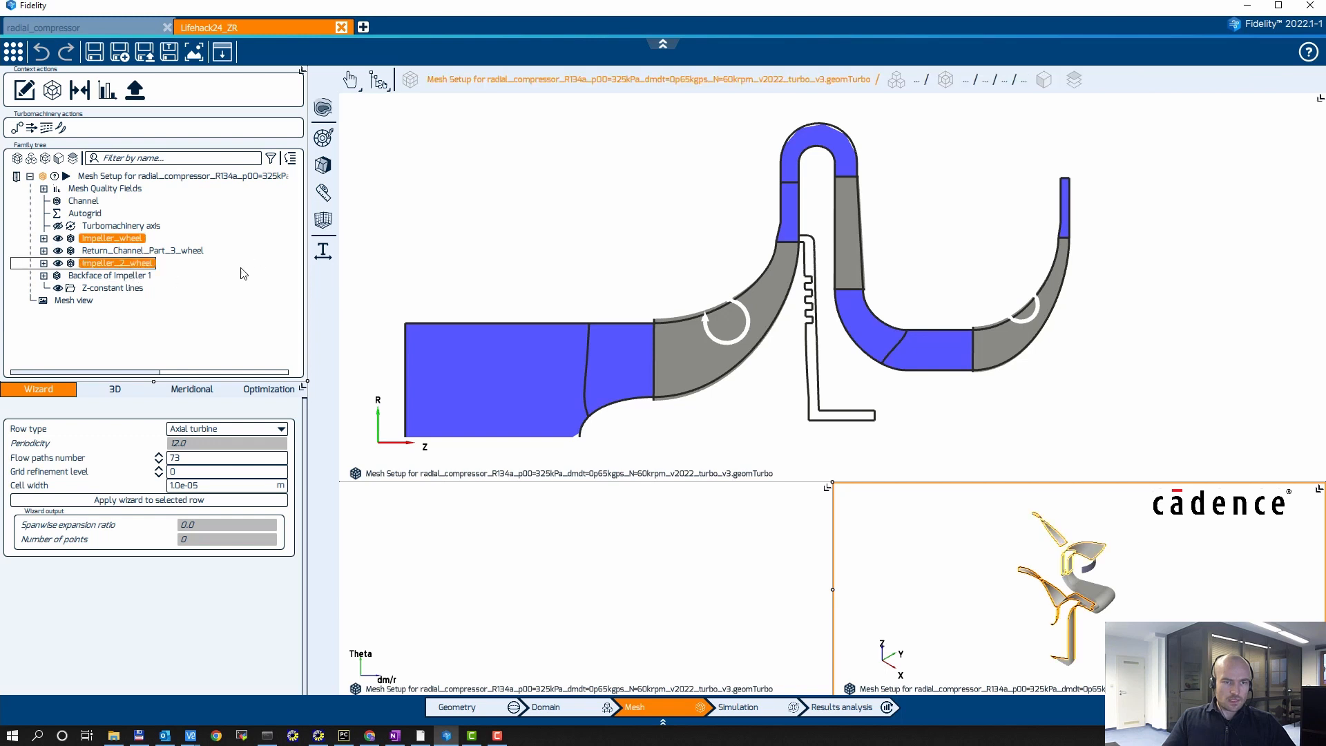
pyautogui.click(217, 429)
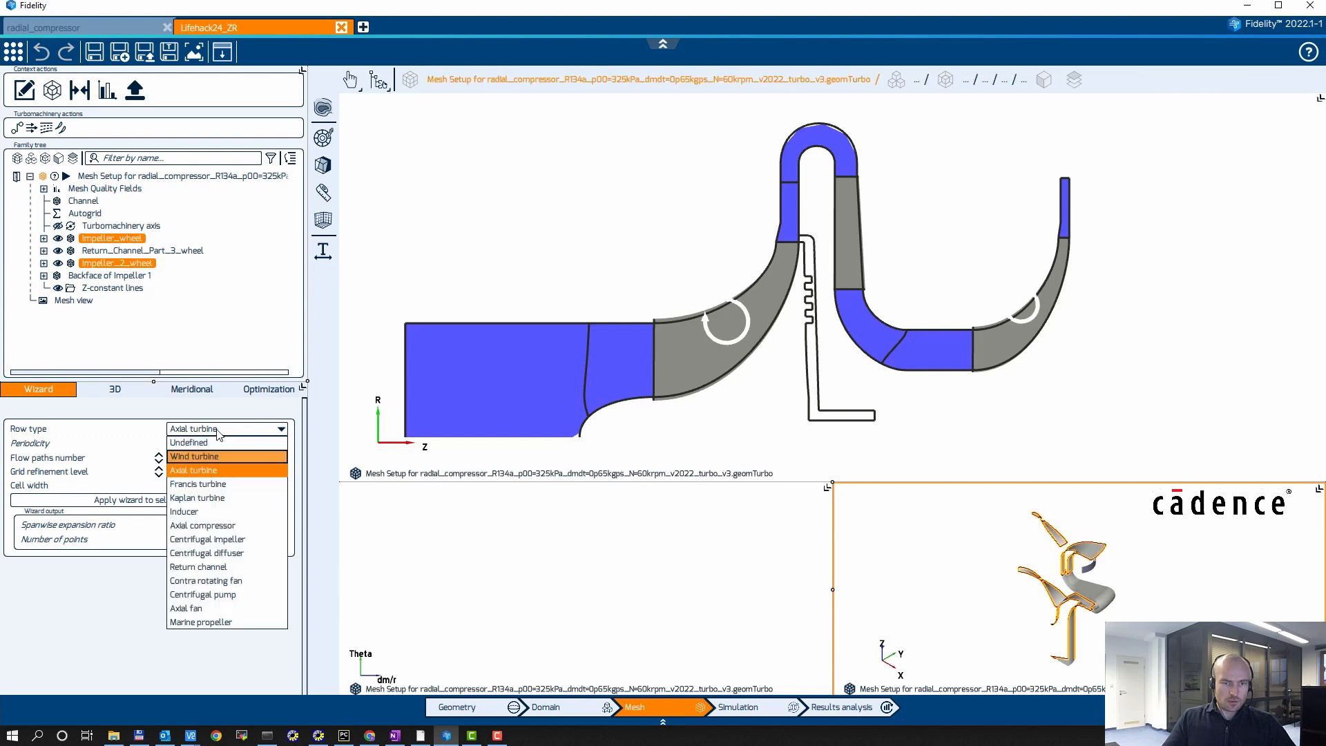
pyautogui.click(207, 588)
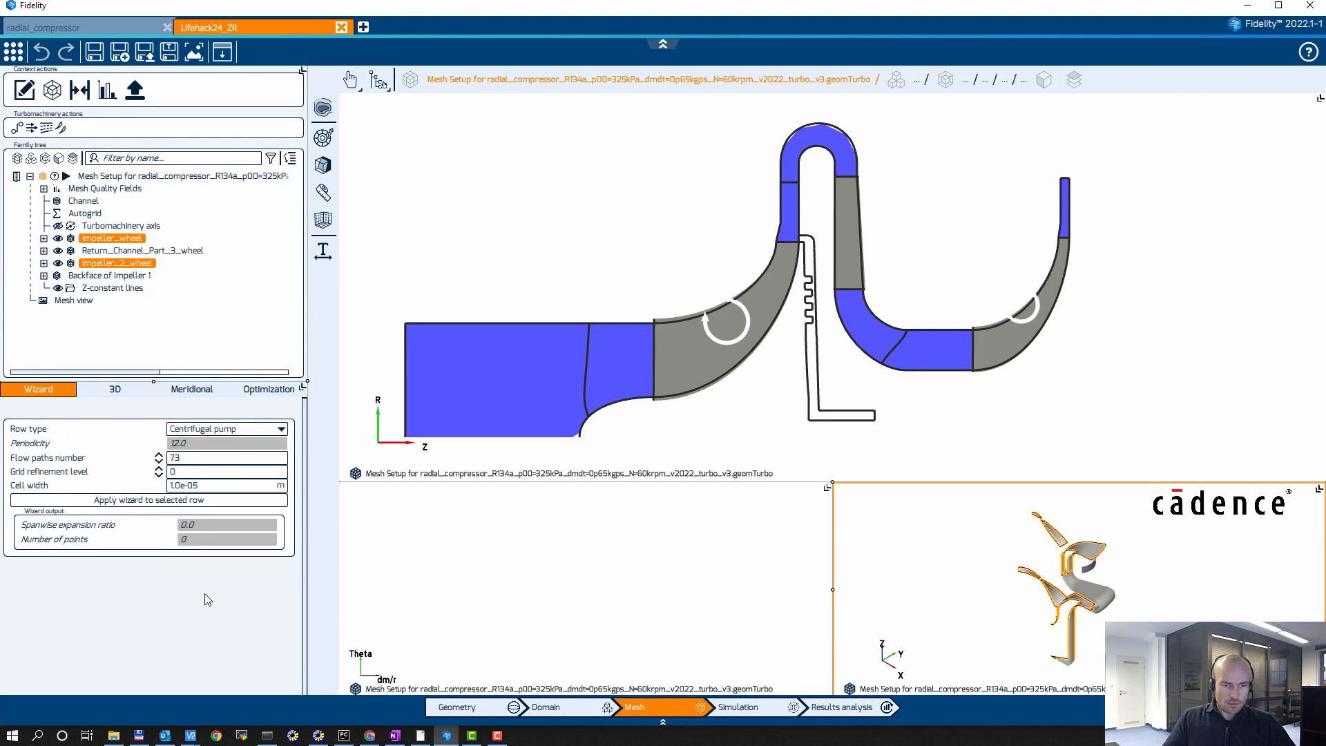
pyautogui.click(159, 462)
pyautogui.click(159, 462)
pyautogui.click(159, 476)
pyautogui.click(159, 476)
pyautogui.click(159, 476)
pyautogui.click(135, 499)
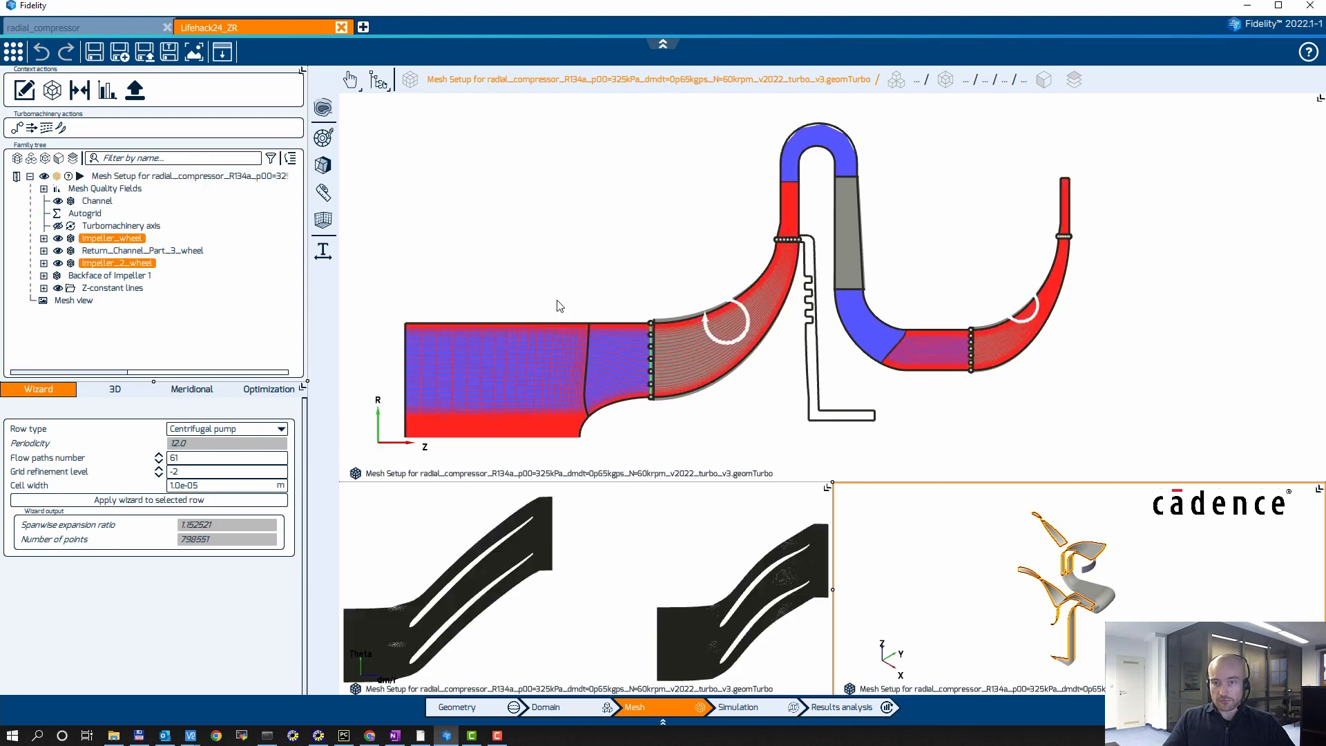
# Step: Set Return_Channel_Part_3_wheel to the Return channel row type with grid refinement level -2 and apply the row wizard
pyautogui.click(144, 251)
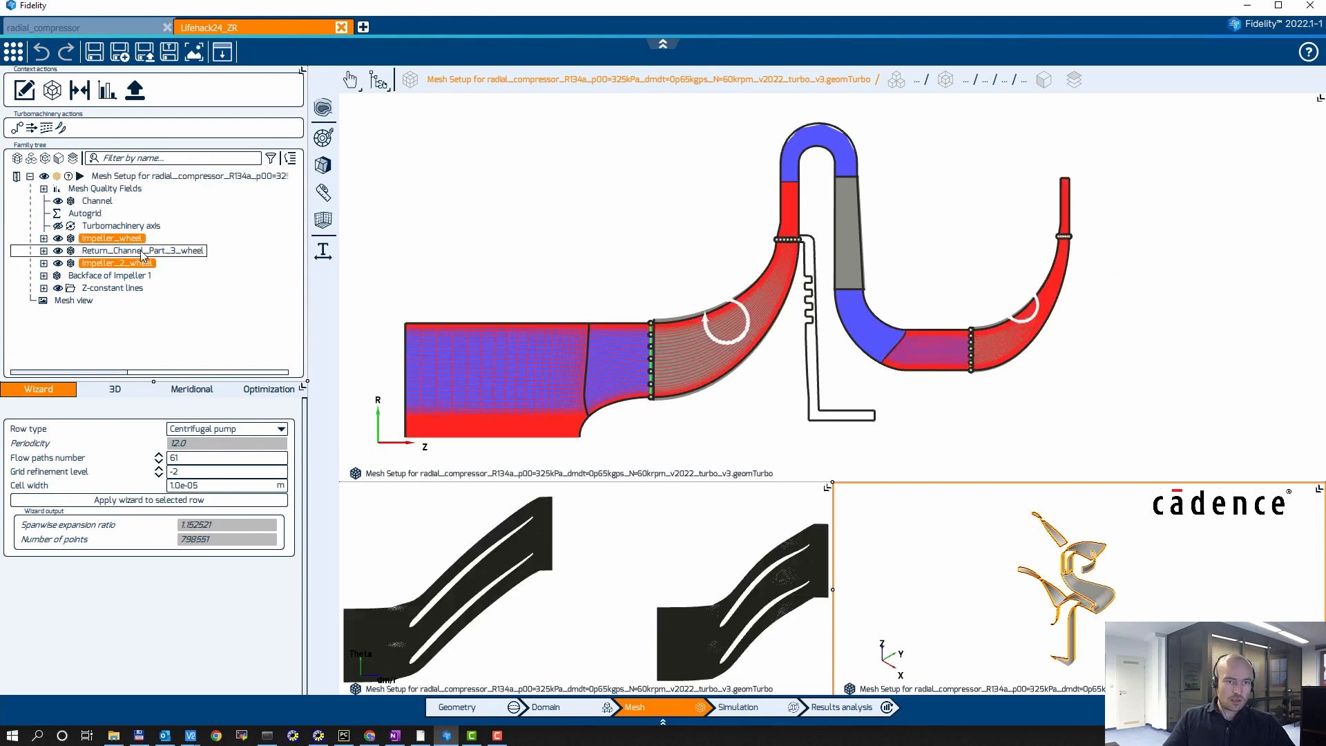
pyautogui.click(220, 433)
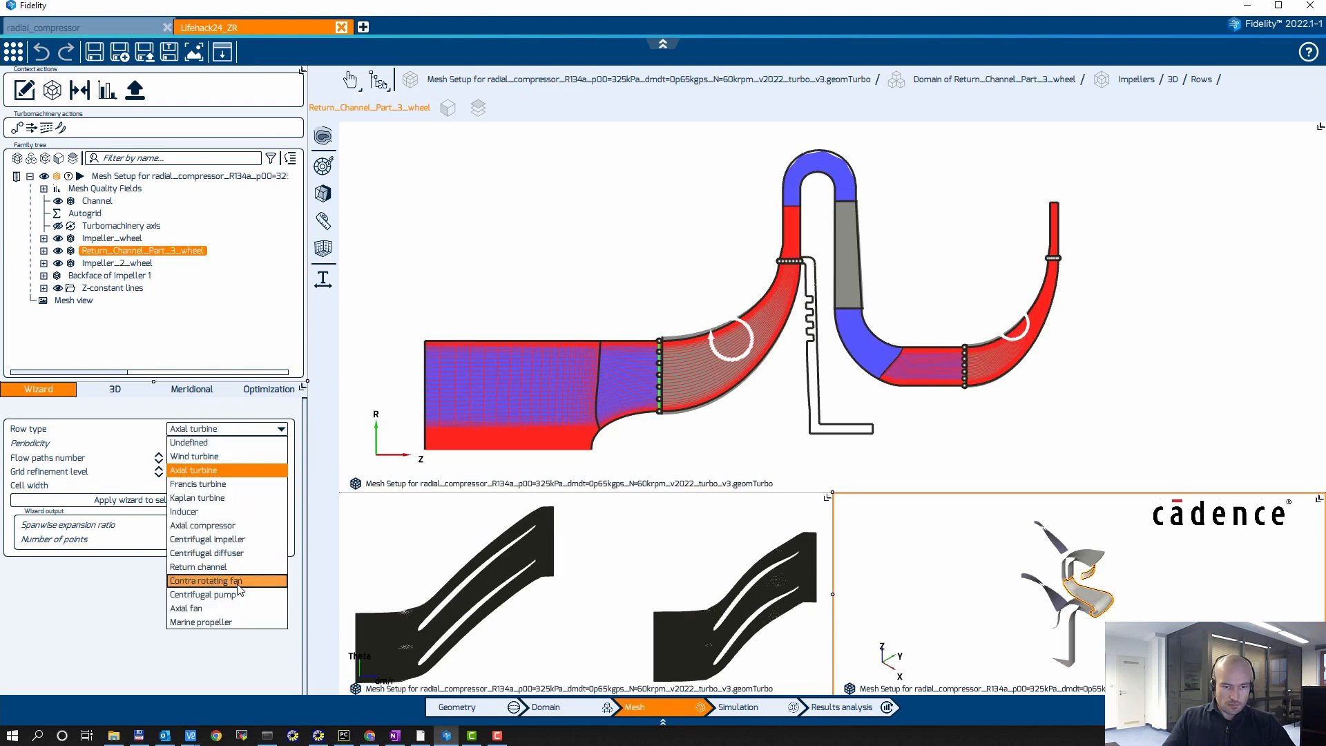
pyautogui.click(215, 565)
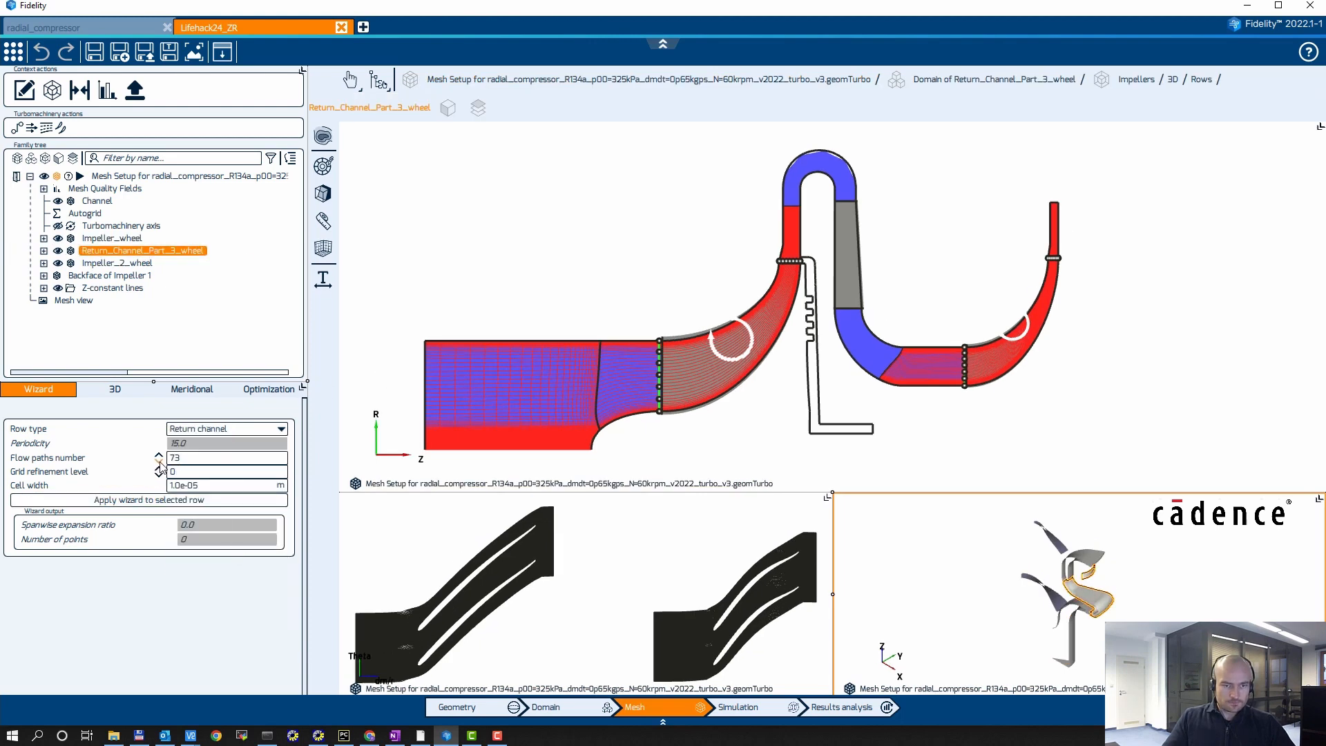
pyautogui.scroll(-8, 160, 463)
pyautogui.scroll(-2, 160, 475)
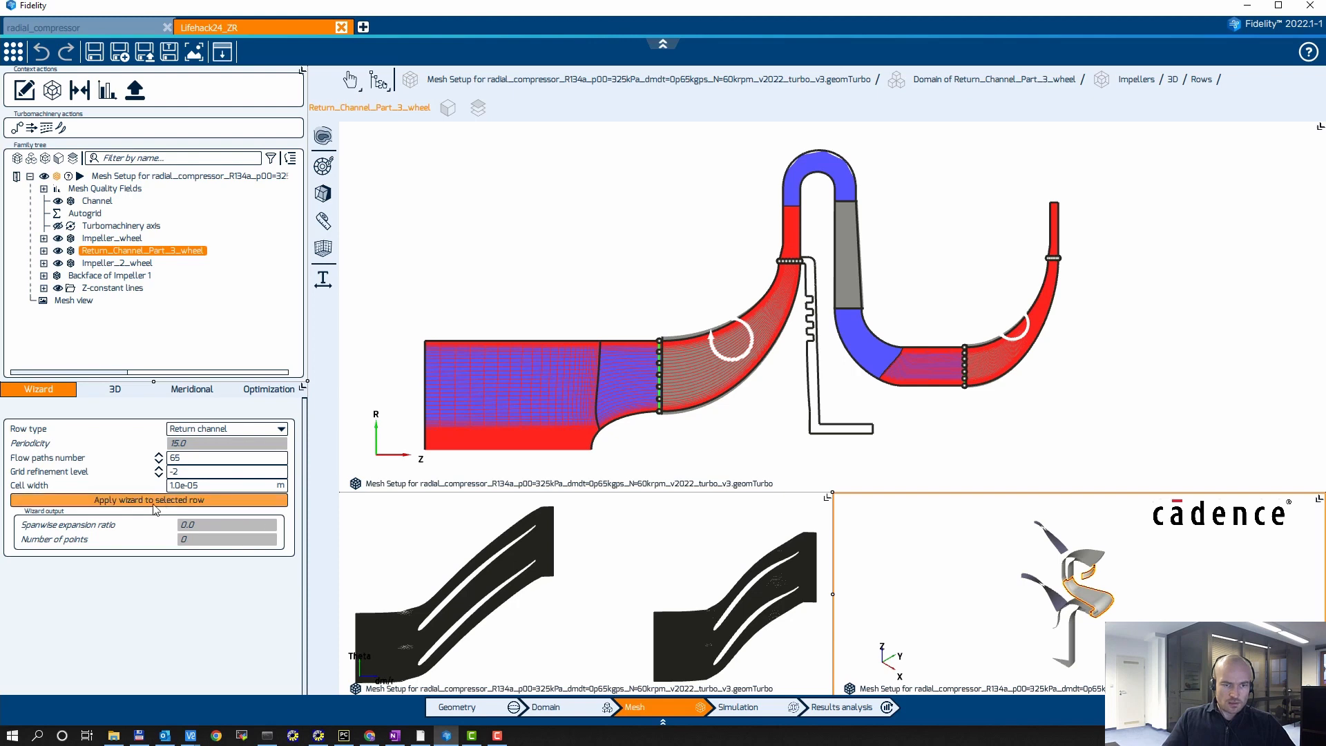
pyautogui.click(126, 499)
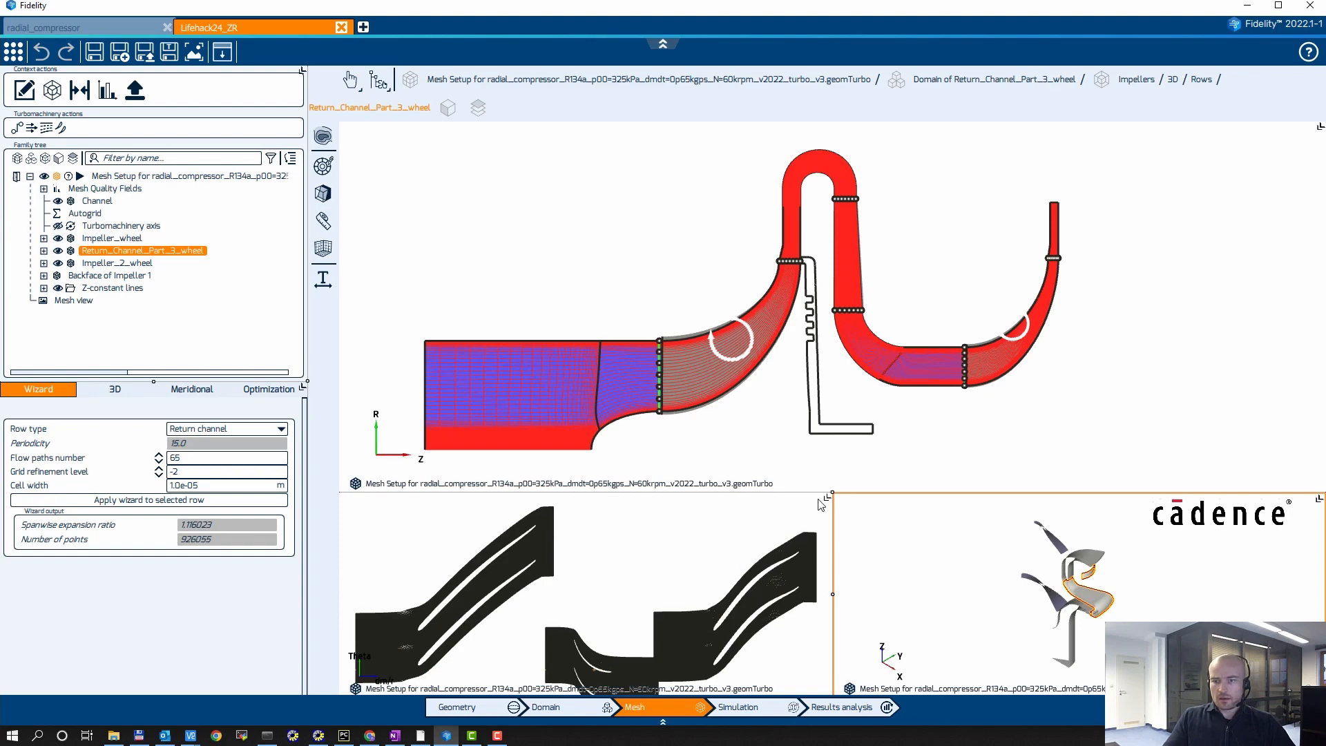
# Step: Enlarge the blade-to-blade view to examine the row meshes, and restore the multi-view layout
pyautogui.moveTo(809, 502)
pyautogui.moveTo(870, 443); pyautogui.dragTo(652, 399, button='middle')
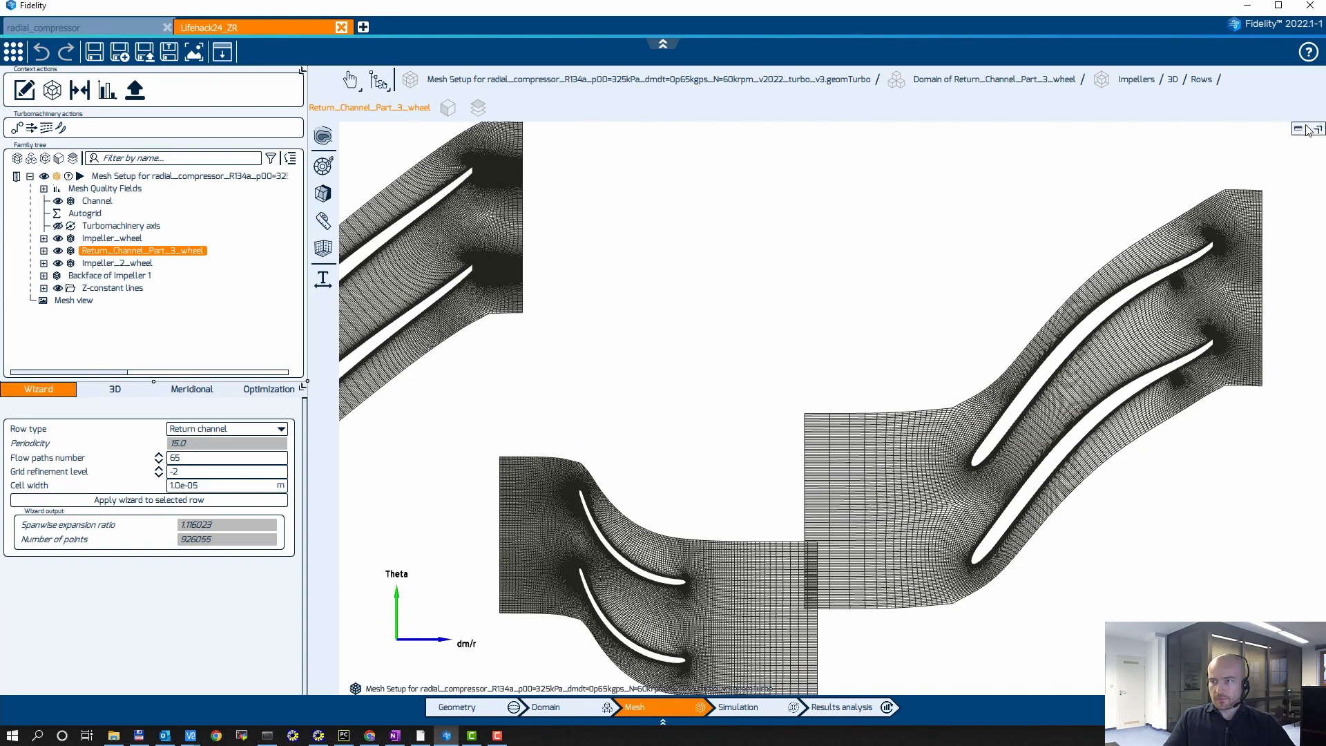
pyautogui.click(1297, 131)
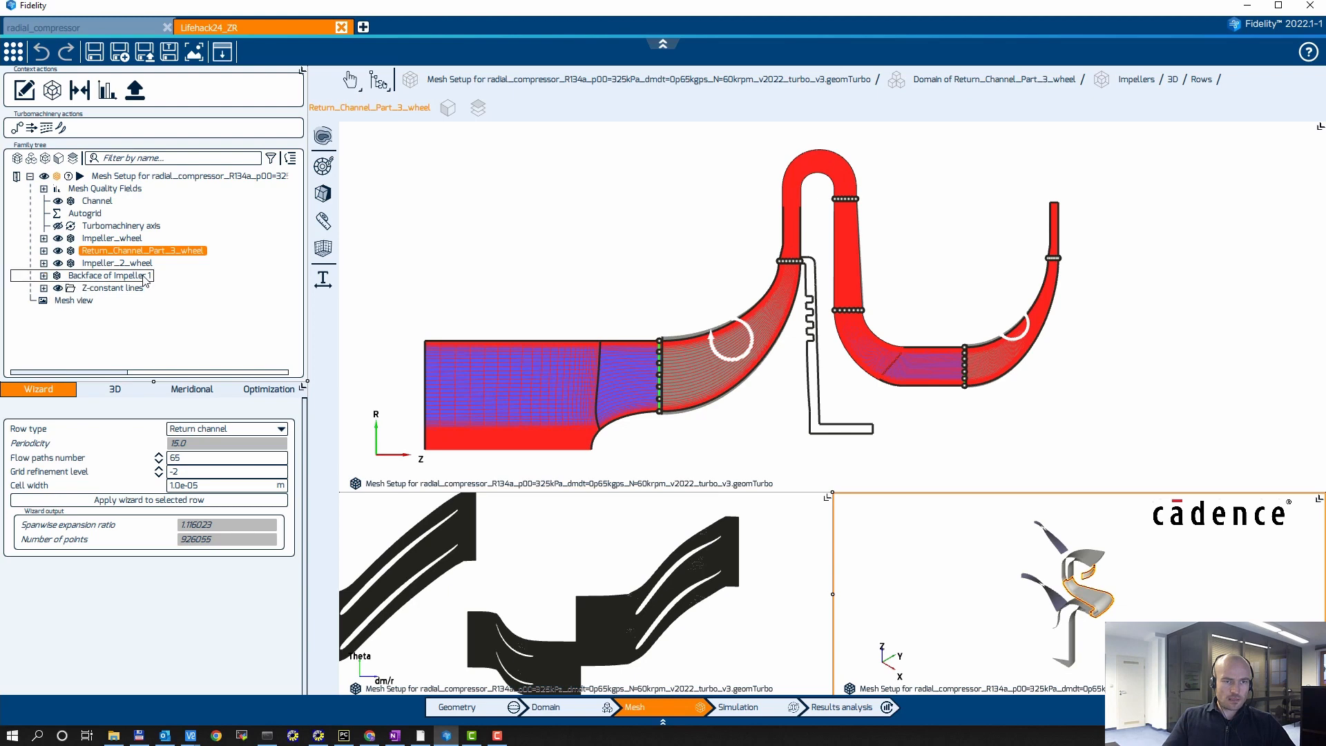
# Step: Enlarge the meridional view and examine the Backface of Impeller 1 cavity between the impeller and the return channel
pyautogui.click(45, 276)
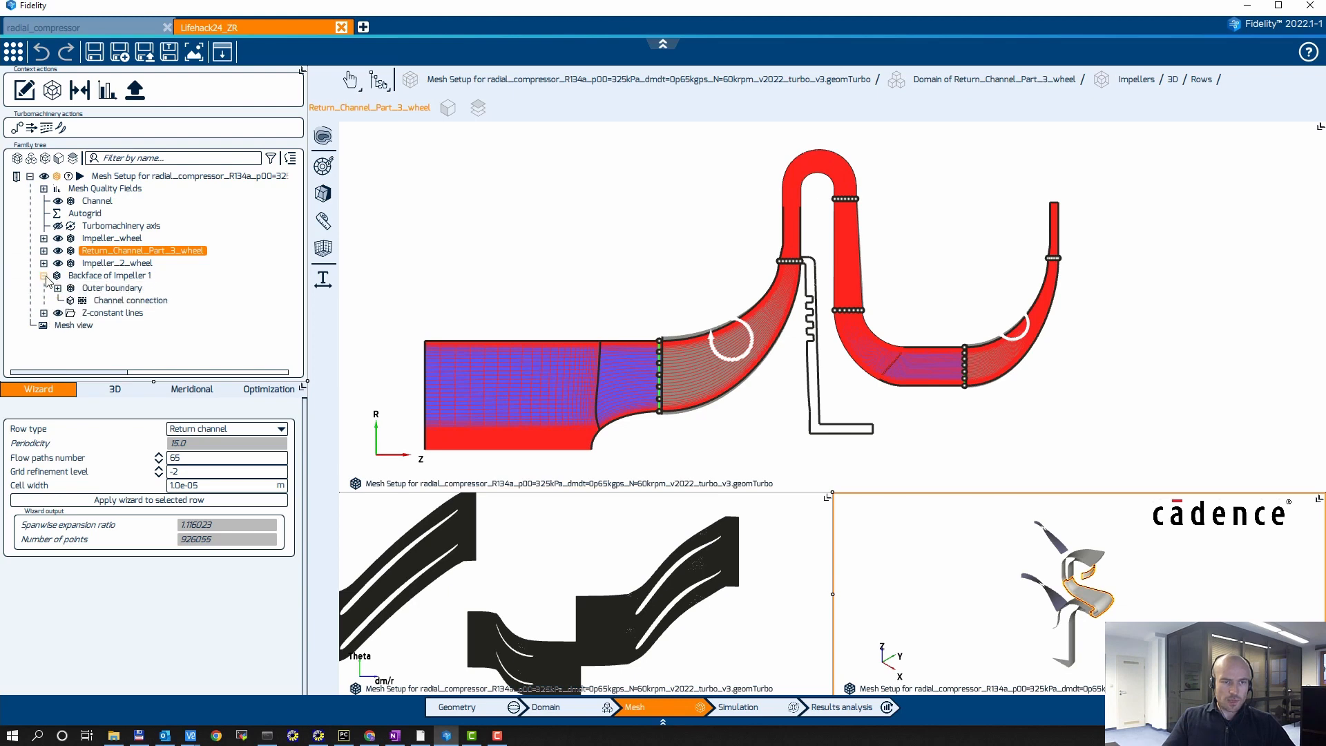
pyautogui.click(561, 212)
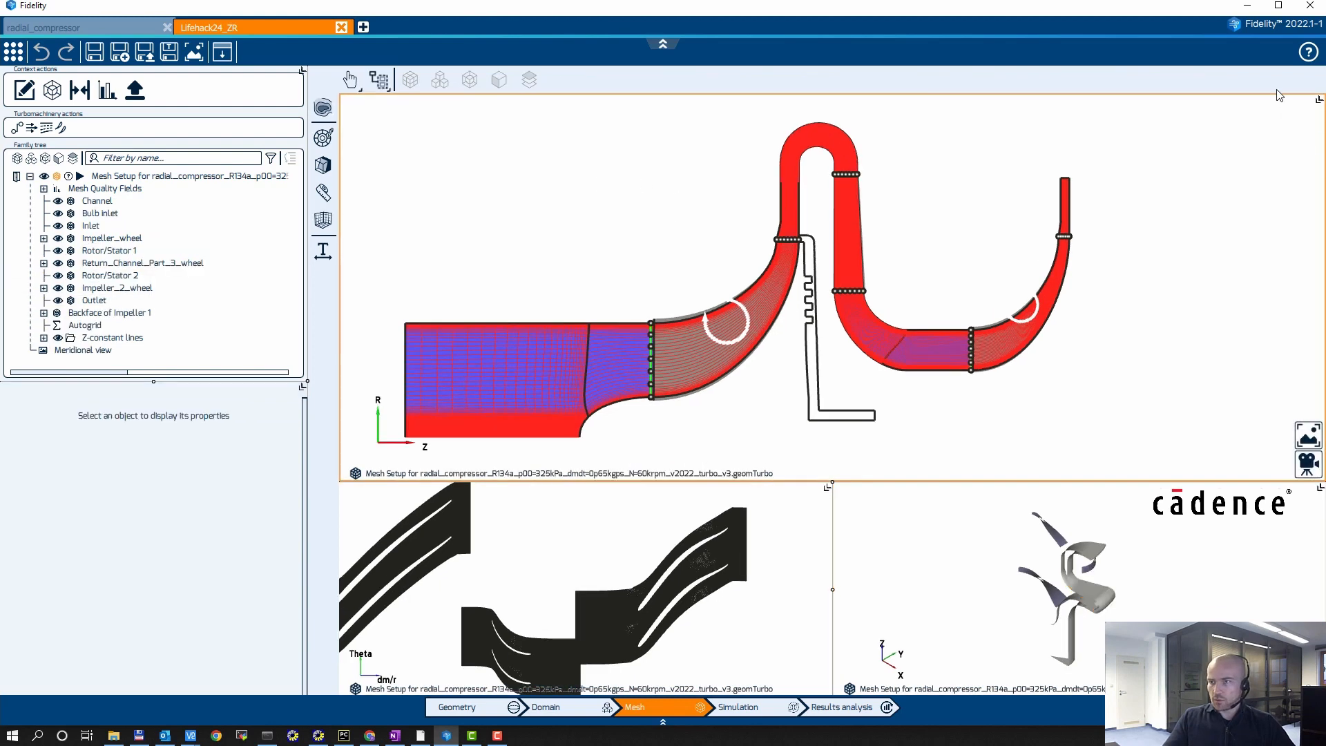
pyautogui.click(1318, 101)
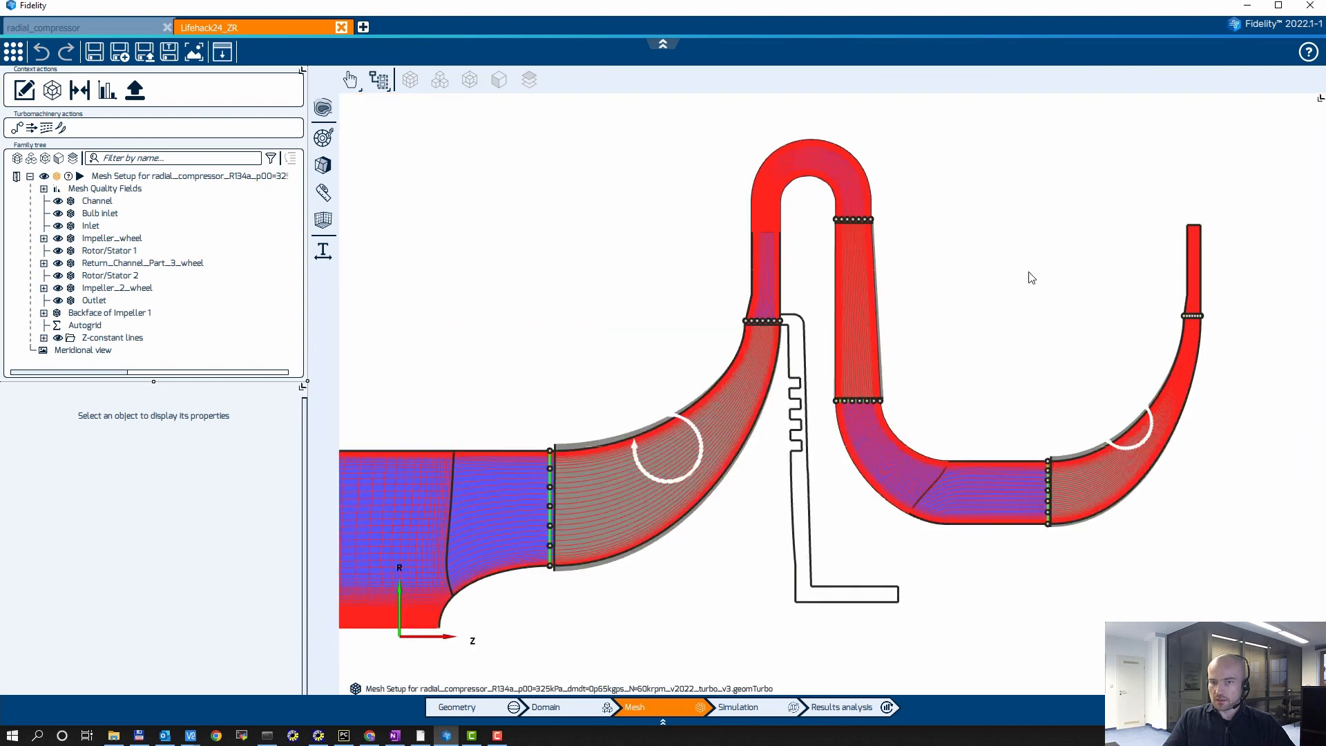
pyautogui.moveTo(1031, 277); pyautogui.dragTo(1070, 145, button='middle')
pyautogui.scroll(3, 887, 251)
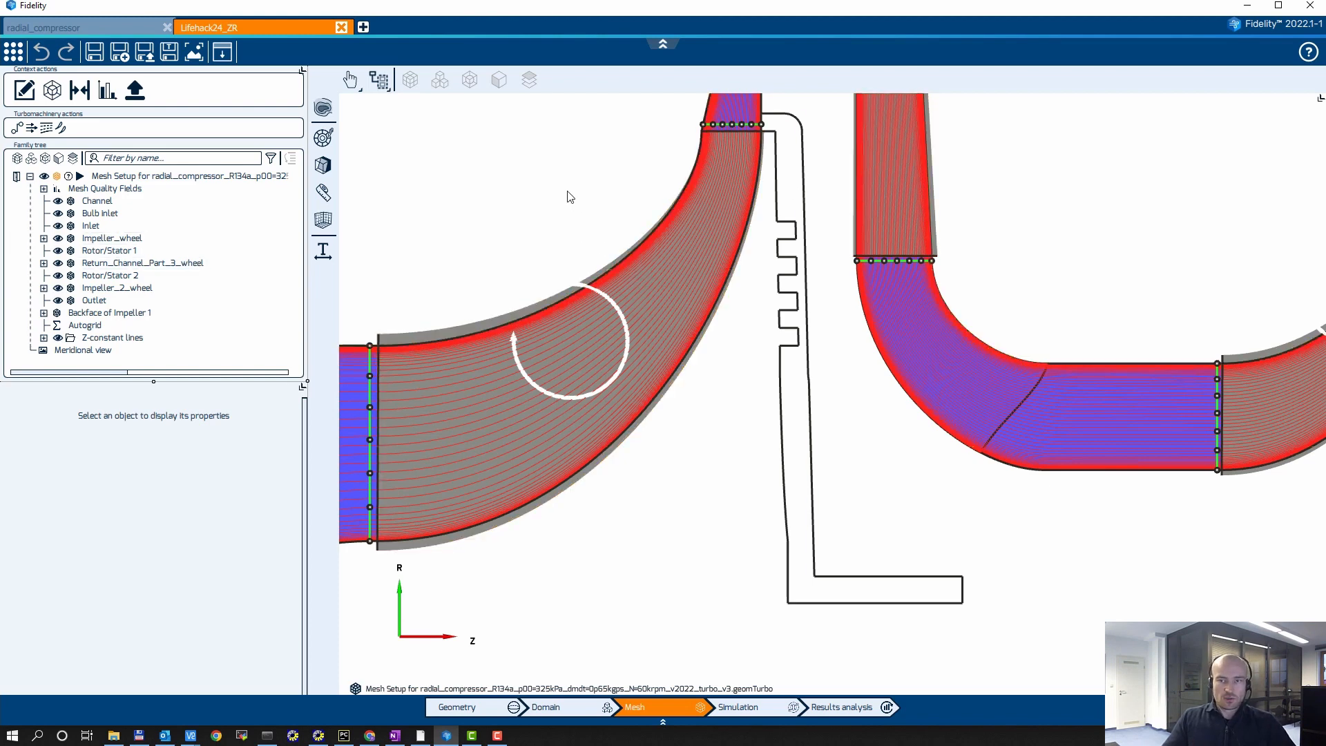
pyautogui.moveTo(569, 197); pyautogui.dragTo(453, 195, button='middle')
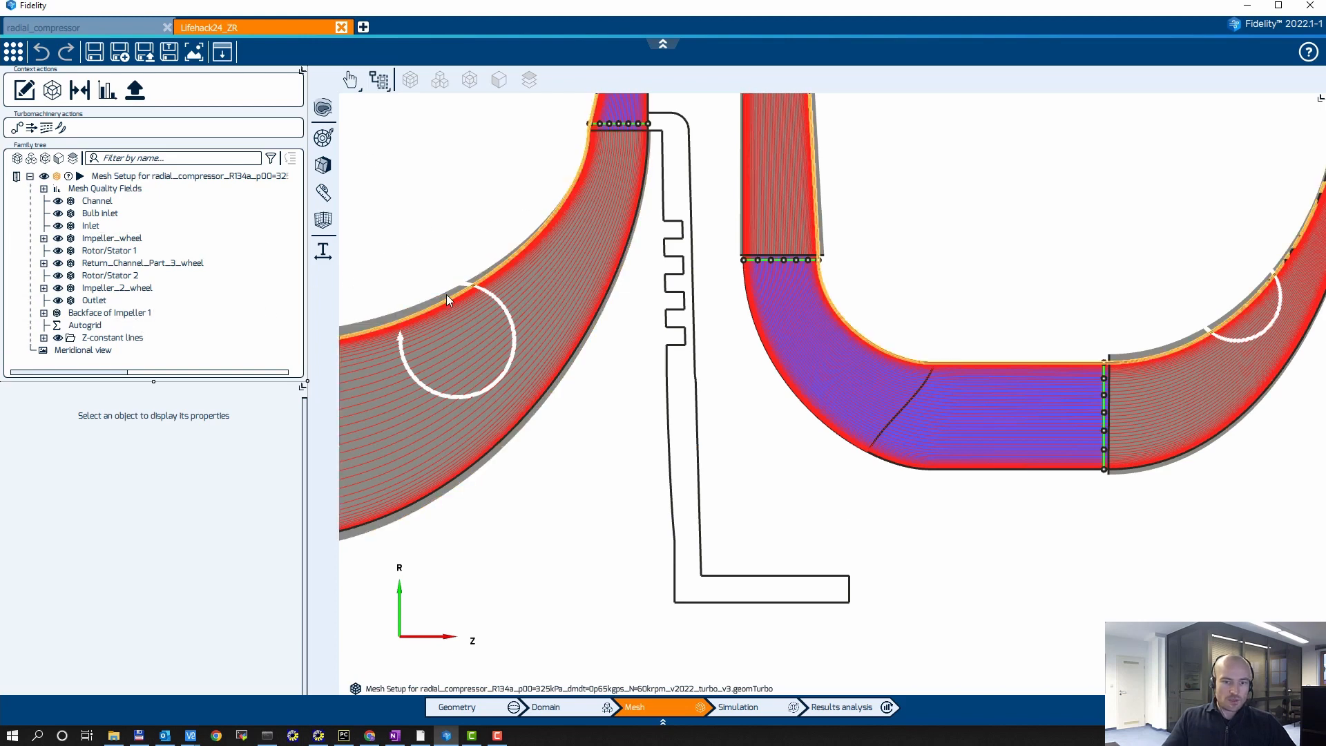
# Step: Set the optimization steps of Backface of Impeller 1 to 20 and generate its automatic blocking
pyautogui.click(84, 314)
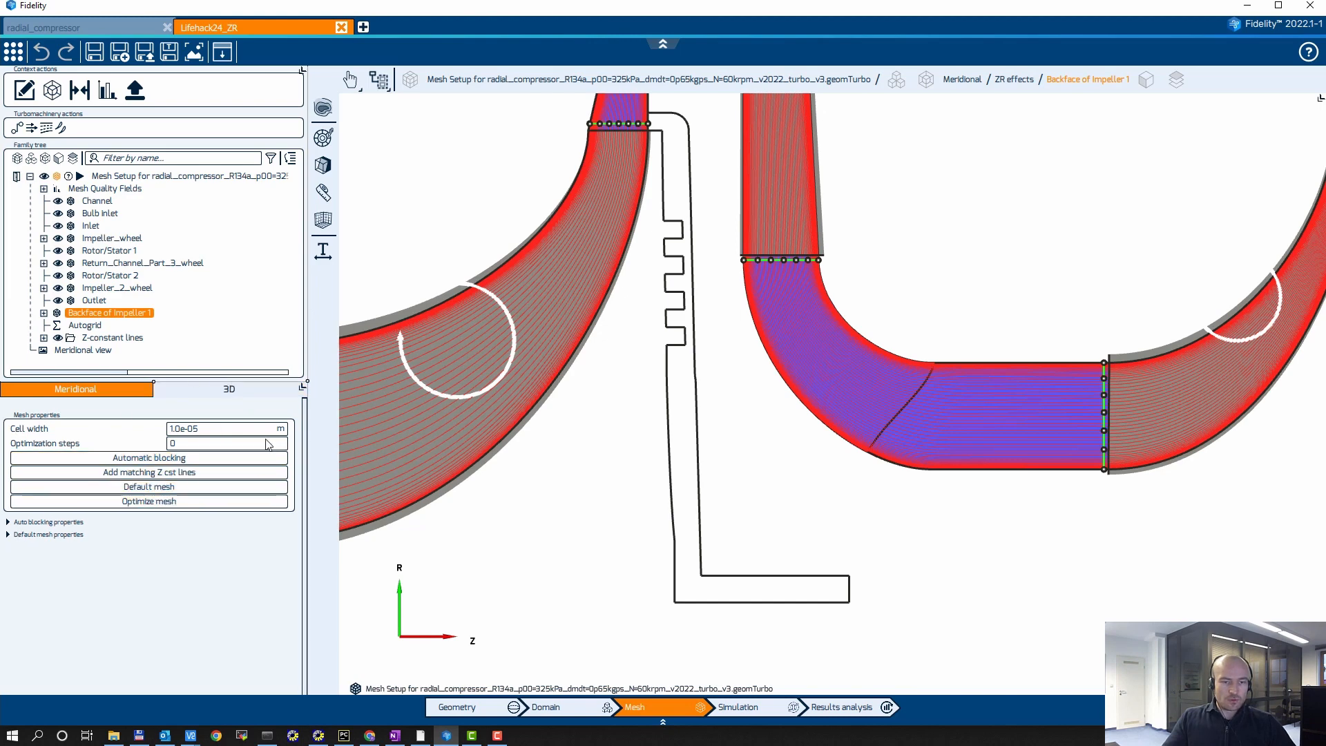
pyautogui.click(176, 445)
pyautogui.write('20')
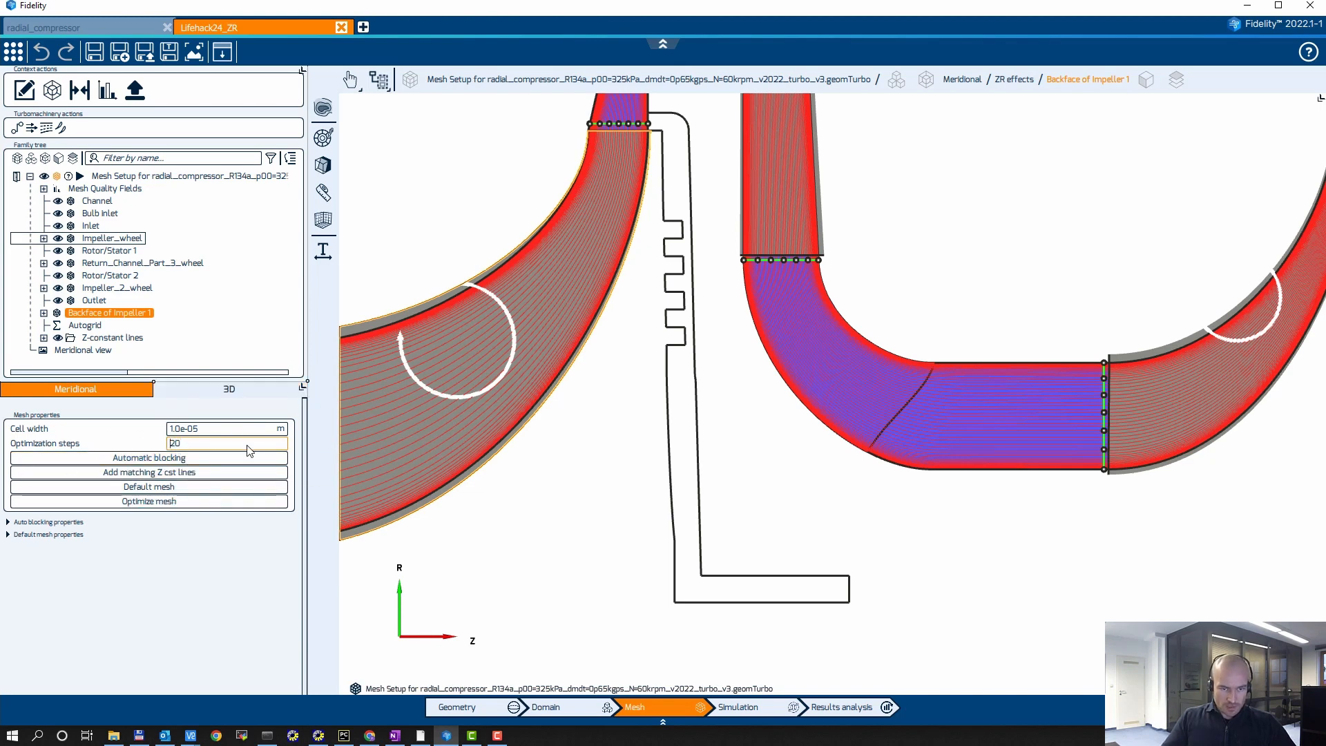
pyautogui.click(122, 460)
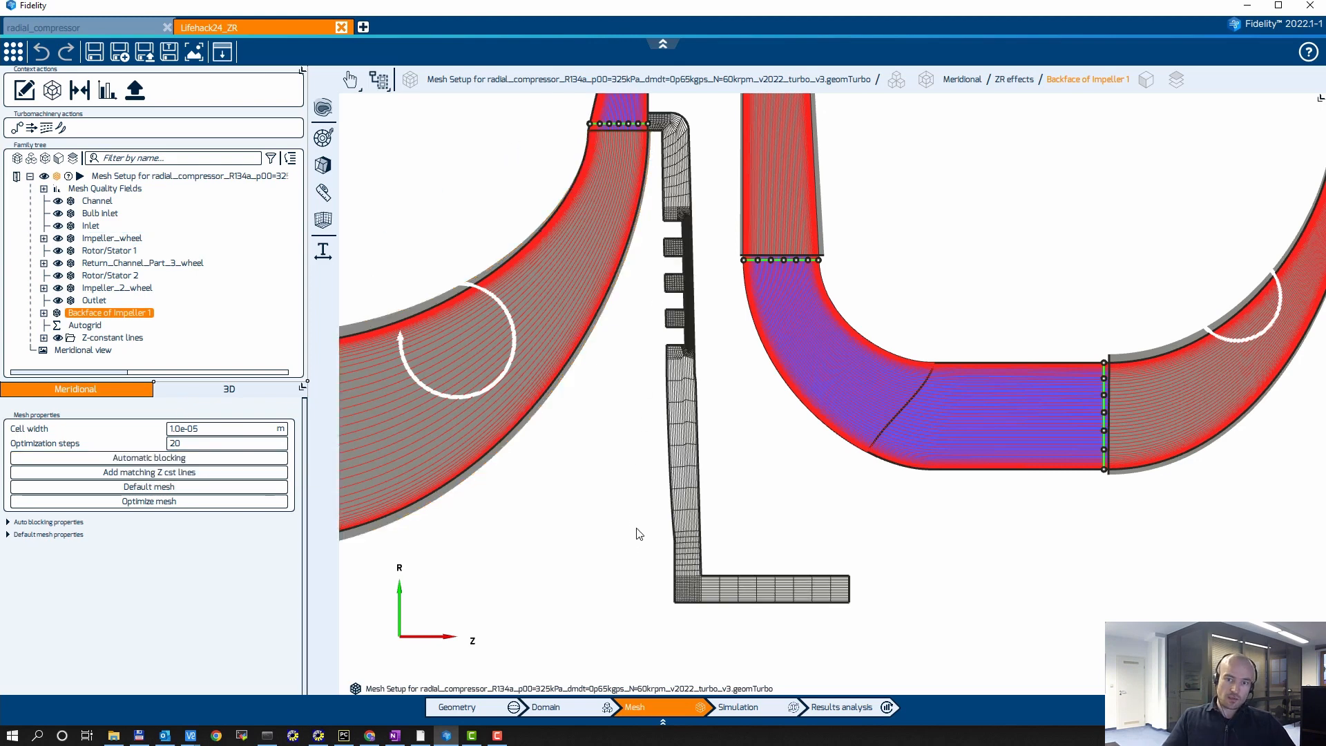
# Step: Set the max expansion ratio along boundary to 1.3 for Backface of Impeller 1, and regenerate and optimize its default mesh
pyautogui.scroll(6, 745, 549)
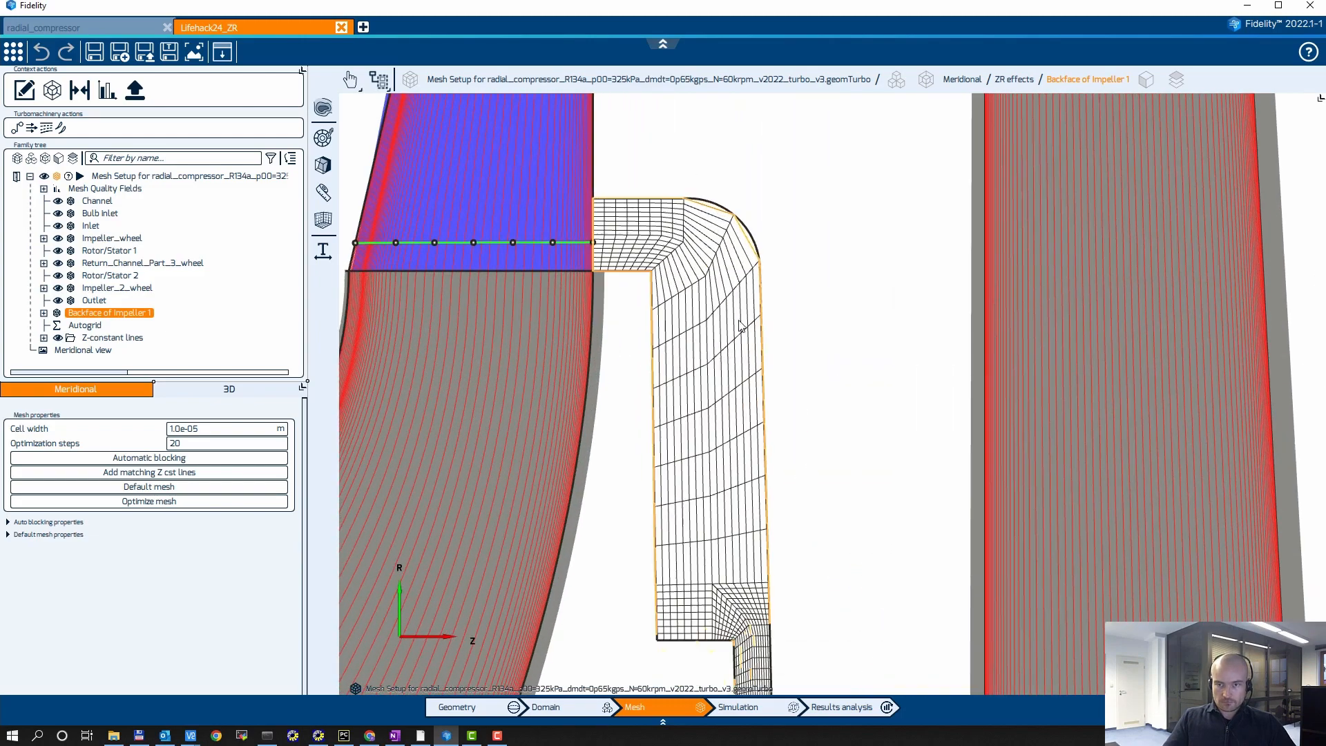
pyautogui.scroll(6, 760, 255)
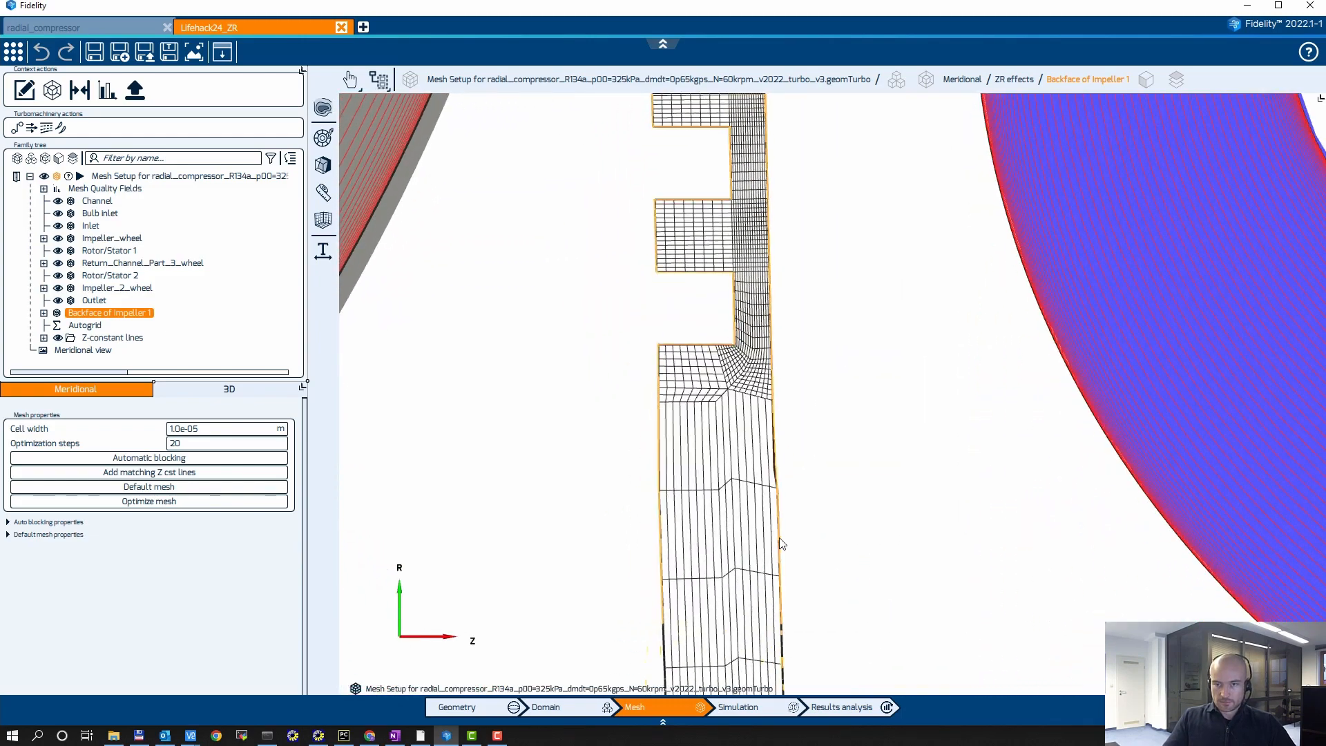
pyautogui.scroll(-8, 786, 361)
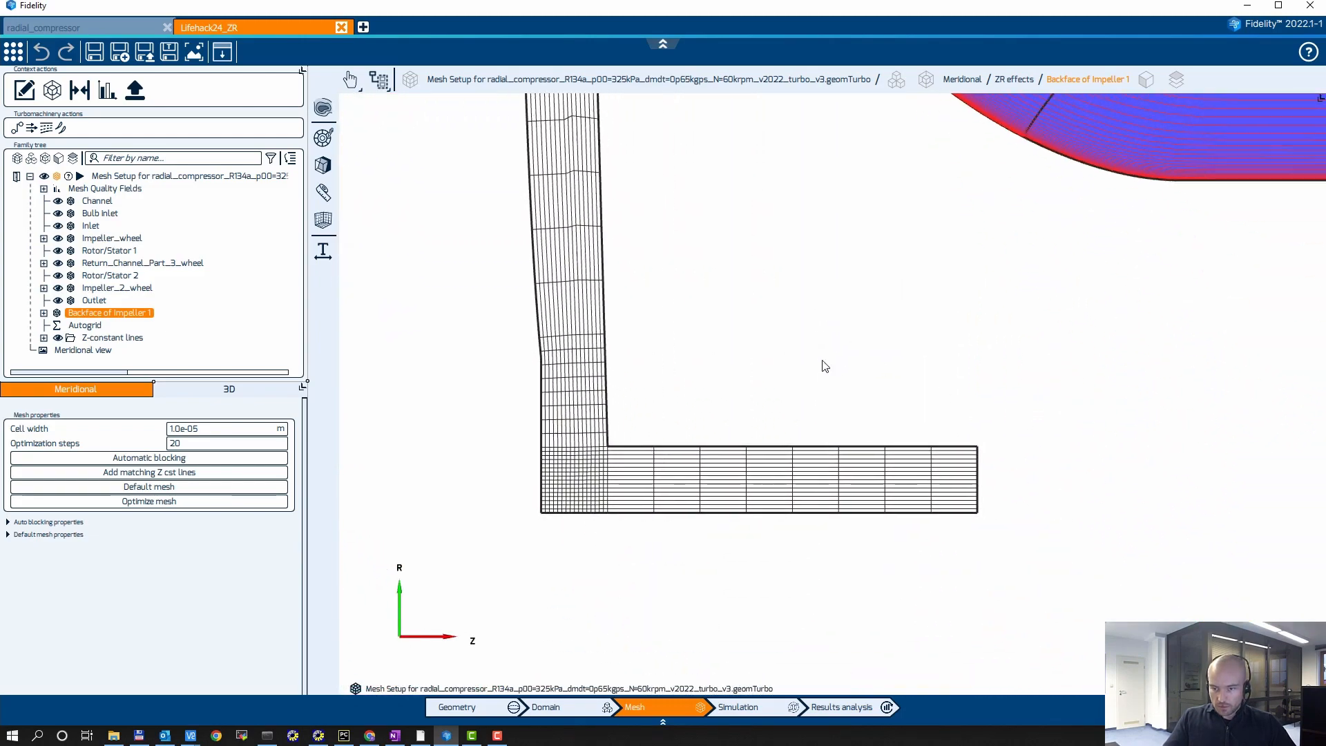
pyautogui.scroll(4, 690, 401)
pyautogui.scroll(-4, 793, 325)
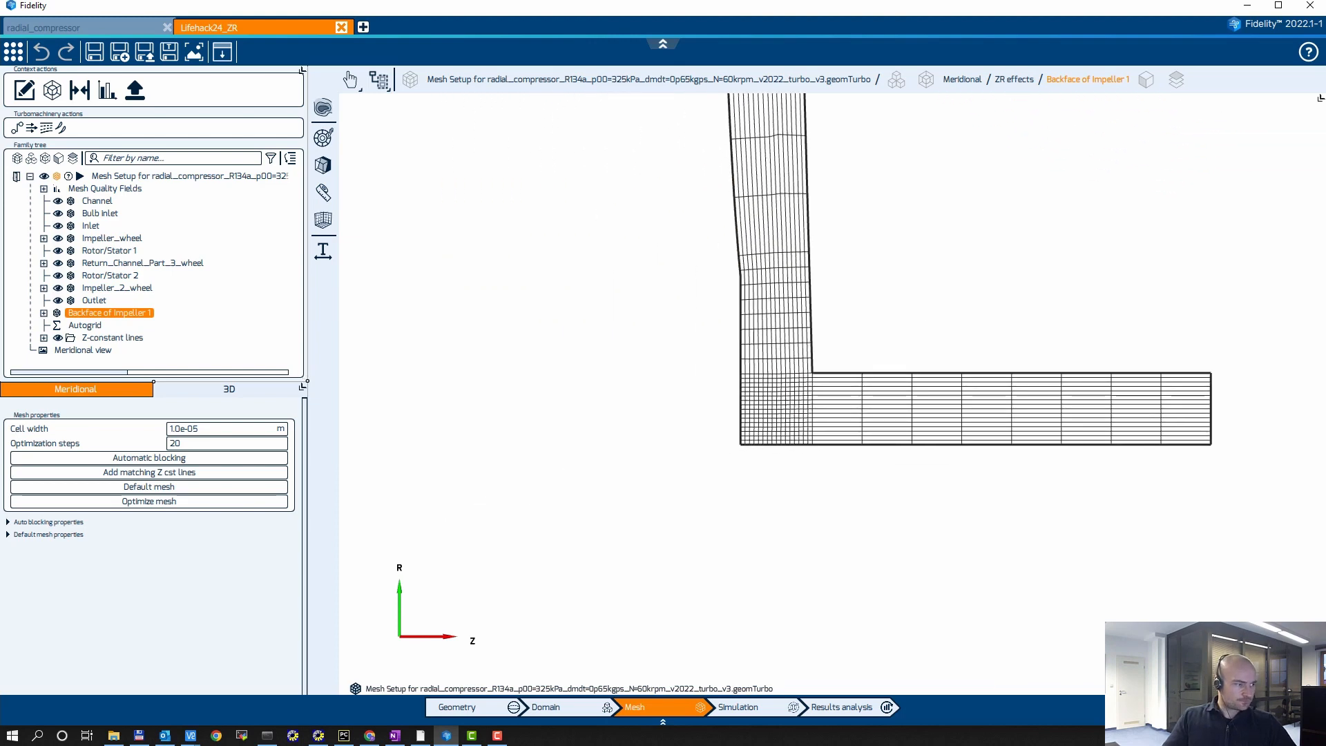
pyautogui.click(9, 534)
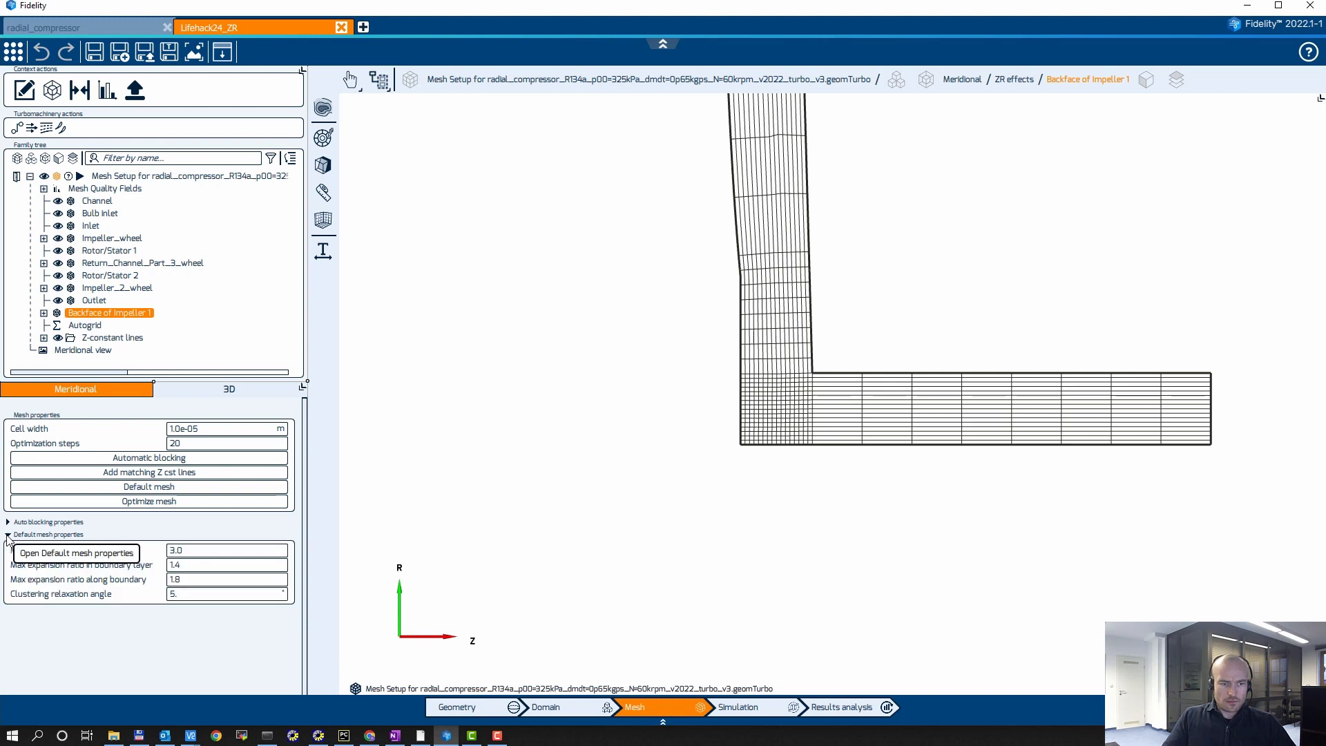
pyautogui.click(204, 581)
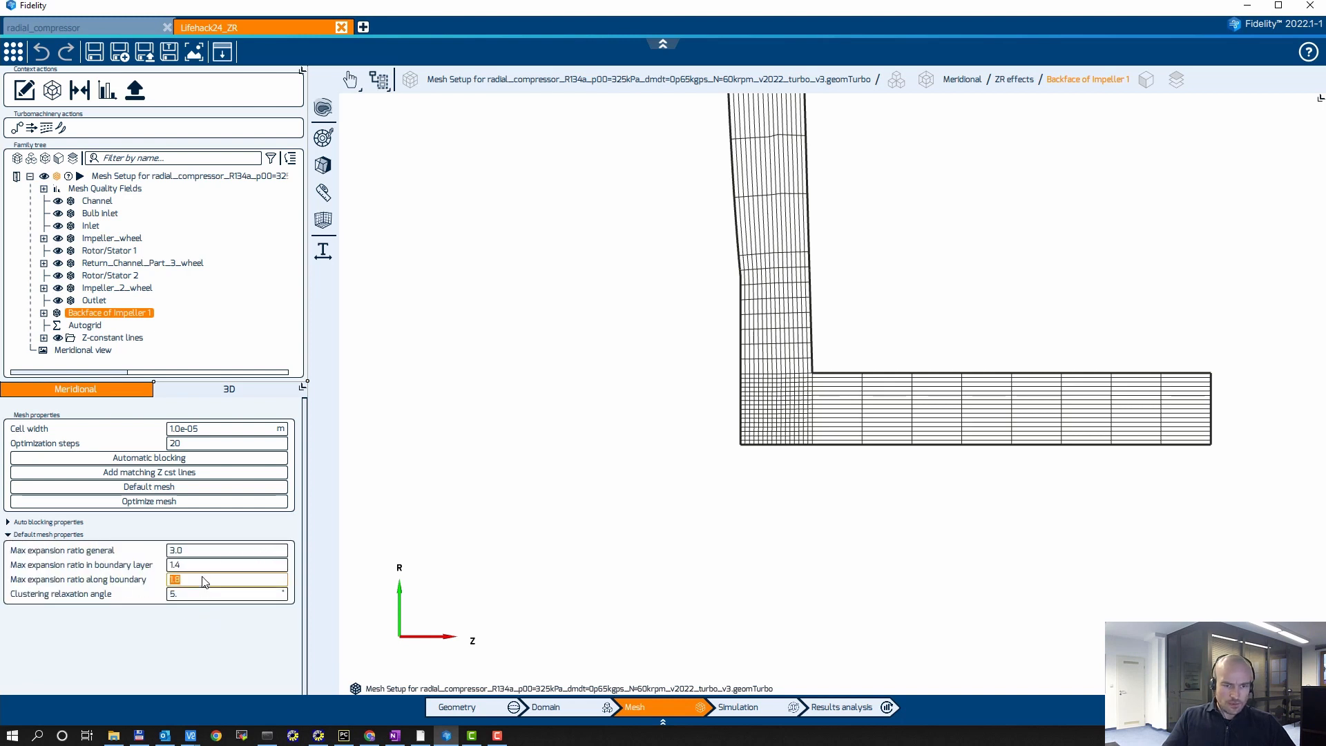
pyautogui.click(202, 577)
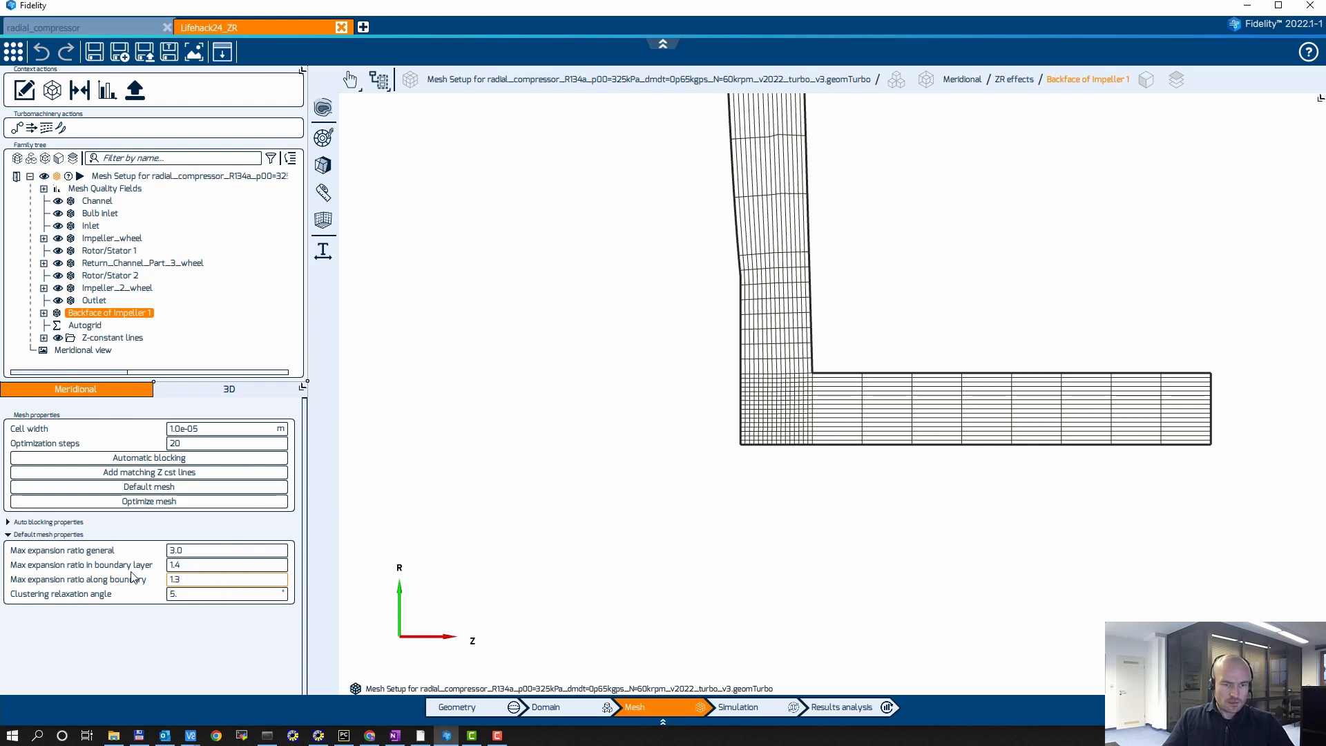
pyautogui.scroll(-3, 476, 387)
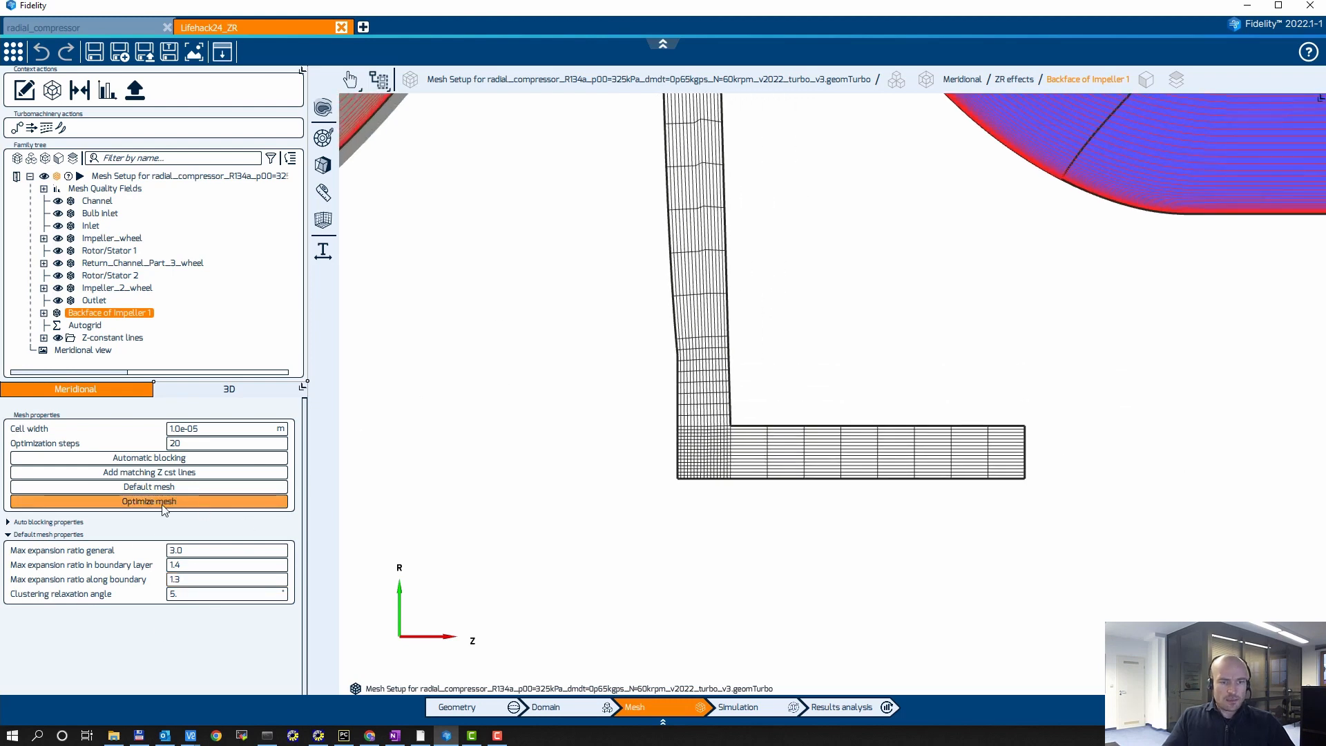
pyautogui.click(150, 487)
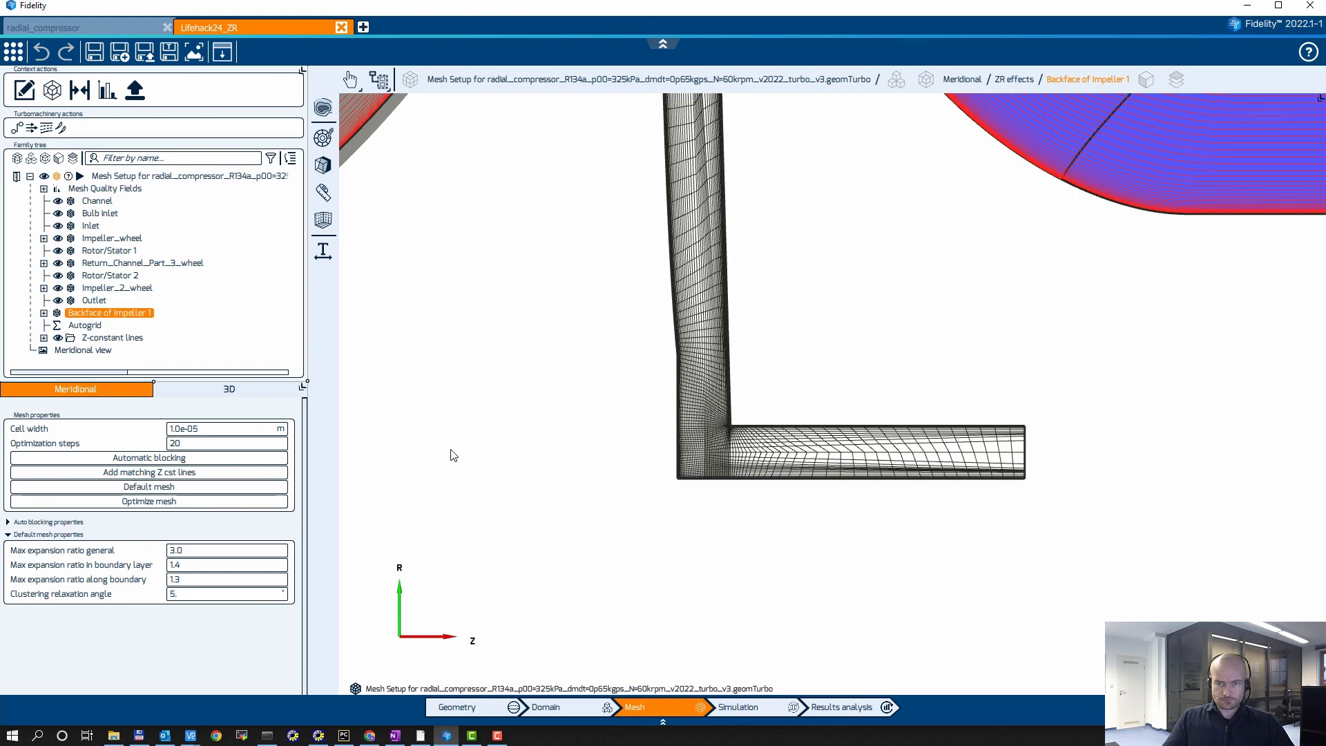
pyautogui.click(151, 502)
# Step: Examine the optimized cavity mesh from the channel connection through the labyrinth teeth to the end of the axial leg
pyautogui.moveTo(543, 227); pyautogui.dragTo(591, 499, button='middle')
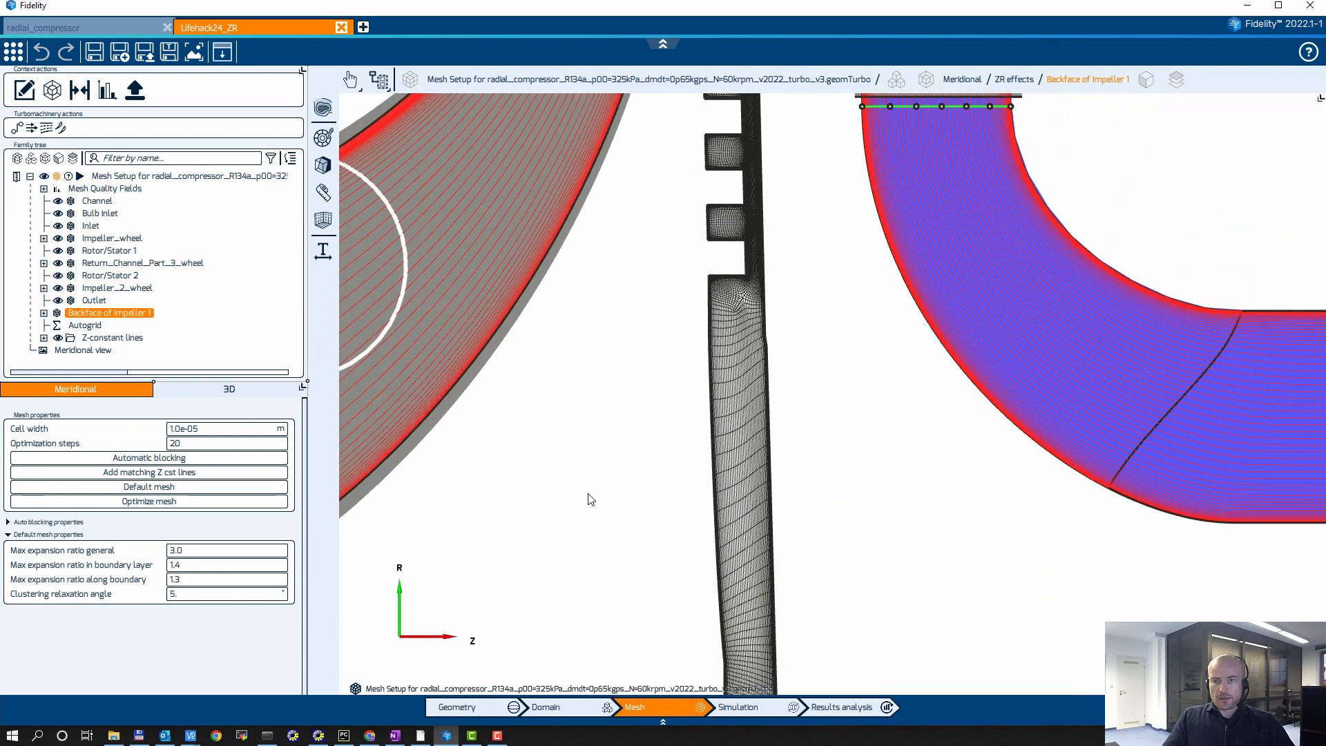
pyautogui.scroll(4, 743, 244)
pyautogui.moveTo(780, 185); pyautogui.dragTo(763, 592, button='middle')
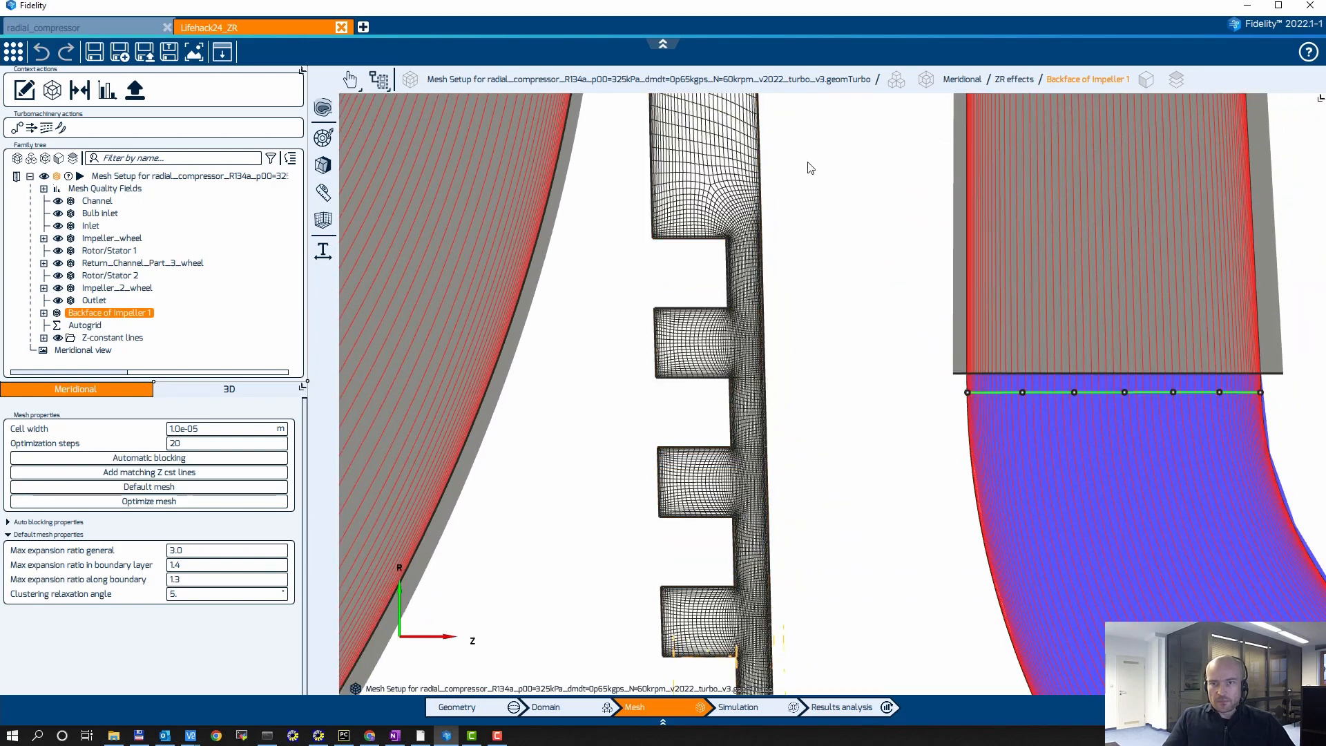
pyautogui.moveTo(806, 166); pyautogui.dragTo(793, 469, button='middle')
pyautogui.moveTo(803, 210); pyautogui.dragTo(781, 393, button='middle')
pyautogui.scroll(4, 659, 234)
pyautogui.scroll(-2, 661, 236)
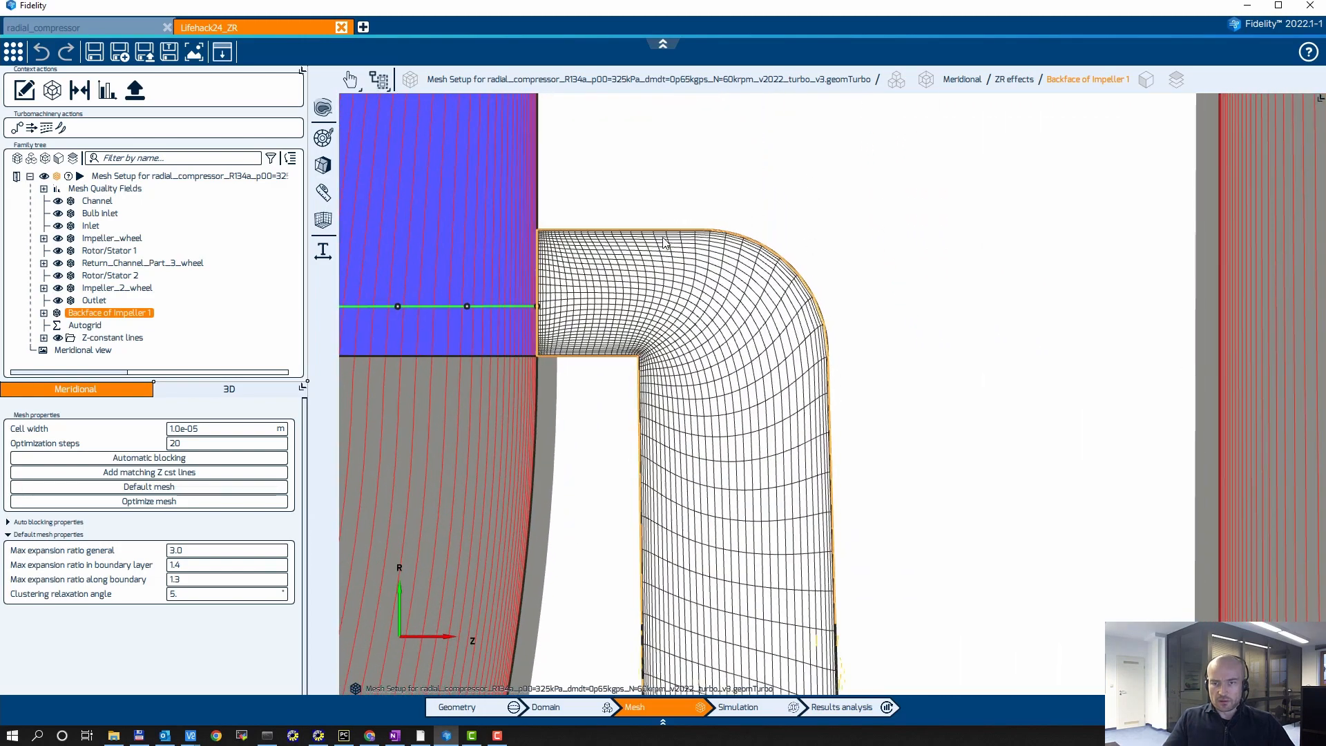
pyautogui.scroll(-4, 663, 240)
pyautogui.moveTo(733, 667); pyautogui.dragTo(722, 345, button='middle')
pyautogui.scroll(-2, 748, 565)
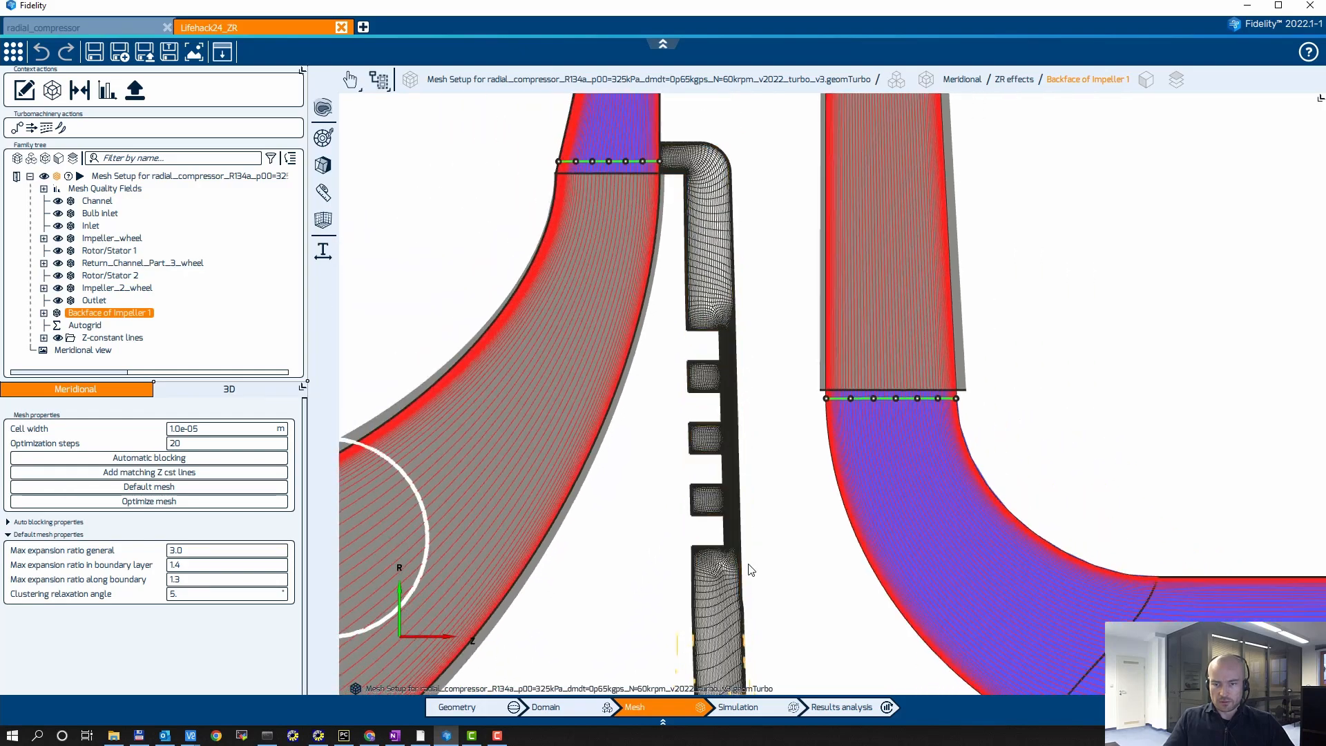
pyautogui.moveTo(749, 568); pyautogui.dragTo(728, 340, button='middle')
pyautogui.moveTo(724, 525); pyautogui.dragTo(758, 340, button='middle')
pyautogui.moveTo(915, 502); pyautogui.dragTo(915, 372, button='middle')
pyautogui.scroll(3, 917, 370)
pyautogui.moveTo(1030, 422); pyautogui.dragTo(799, 331, button='middle')
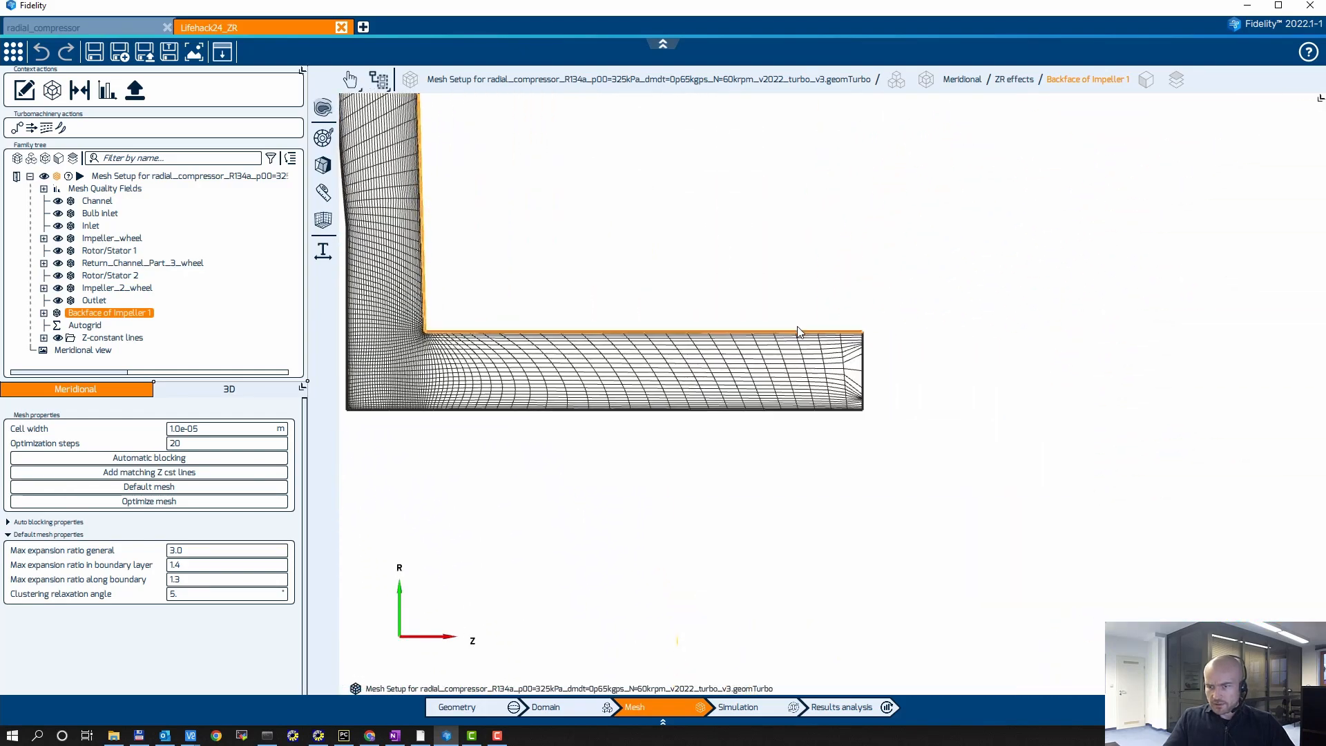
pyautogui.scroll(4, 874, 404)
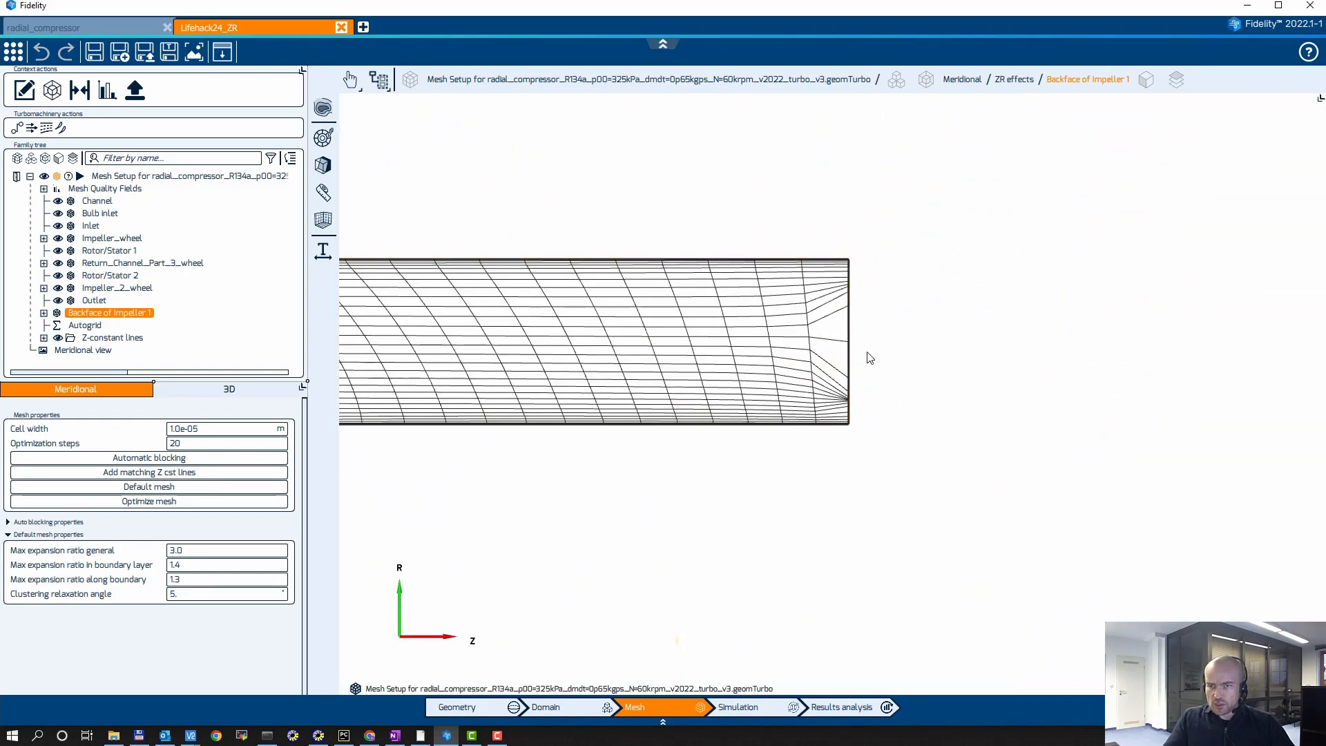
pyautogui.scroll(-4, 948, 298)
pyautogui.moveTo(767, 247); pyautogui.dragTo(932, 288, button='middle')
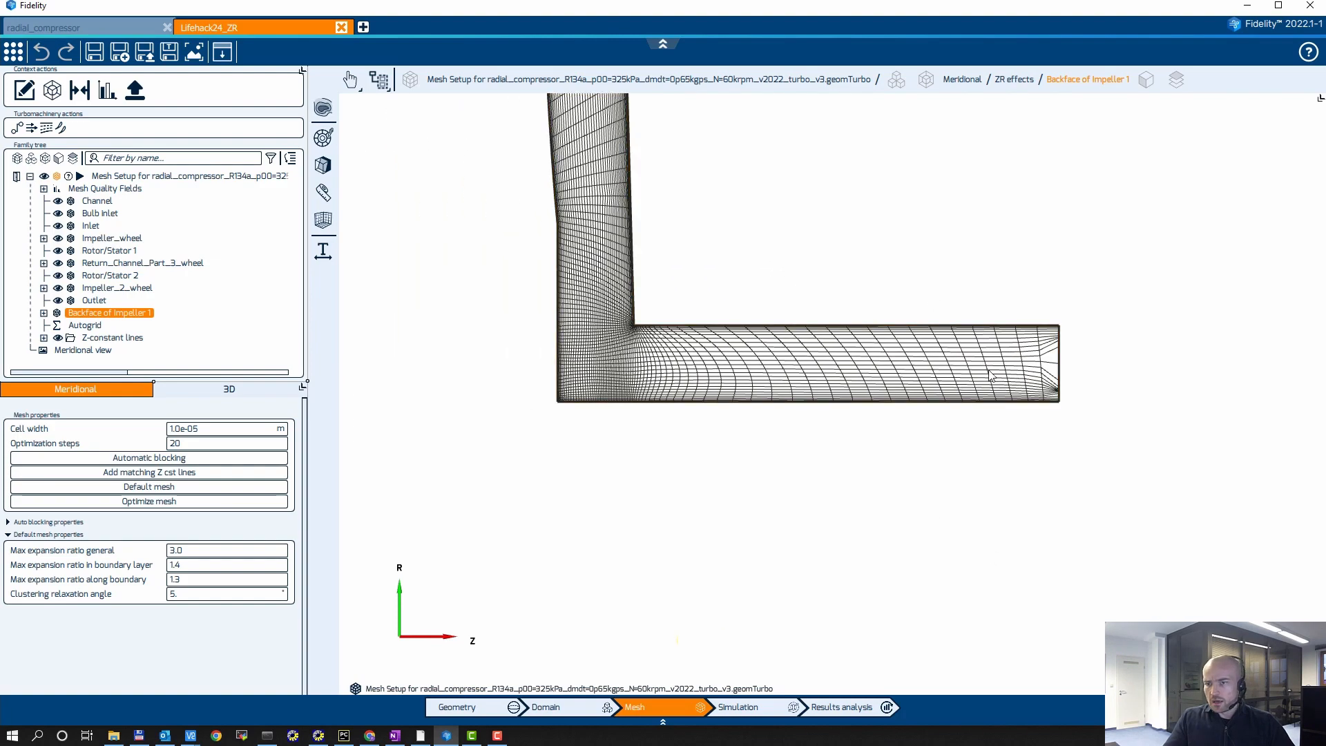
# Step: Examine the Backface of Impeller 1 mesh in the meridional view, from its axial leg up to the channel connection
pyautogui.moveTo(796, 270); pyautogui.dragTo(731, 349, button='middle')
pyautogui.scroll(-3, 818, 293)
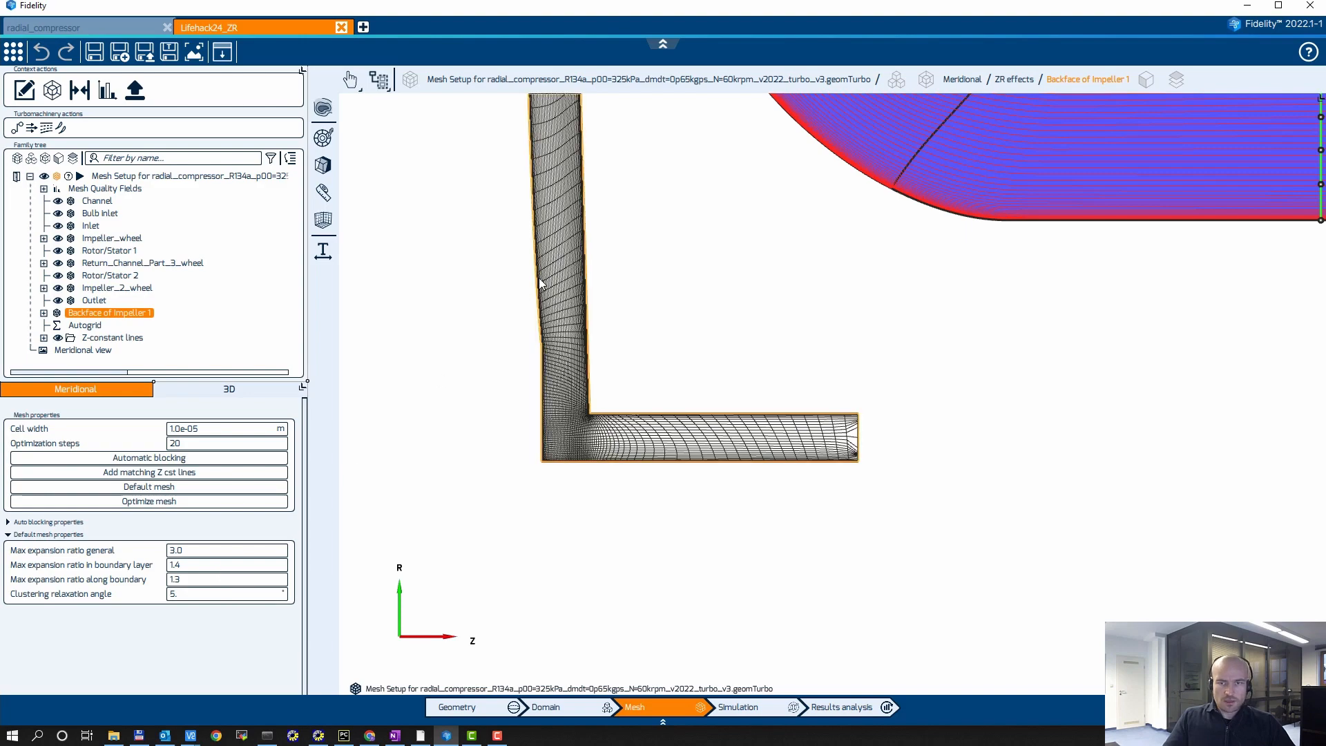
pyautogui.scroll(-3, 607, 428)
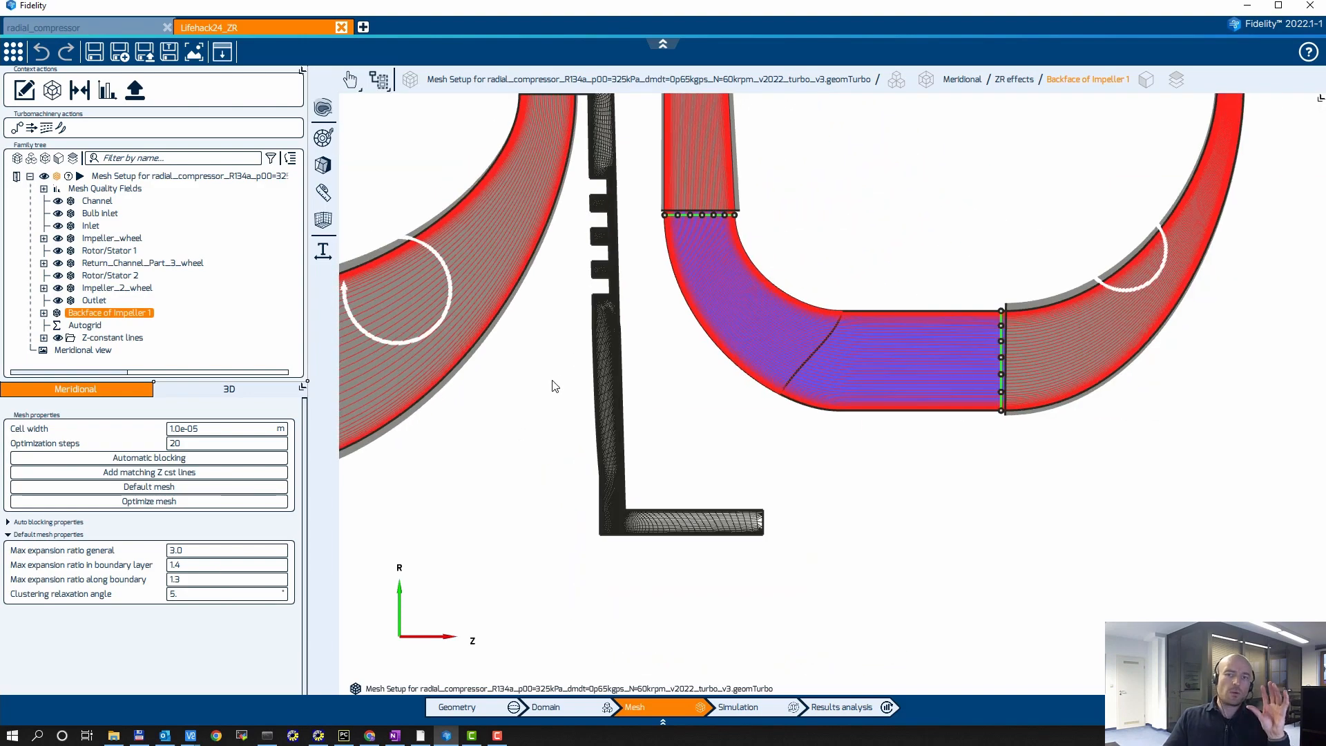
pyautogui.scroll(-2, 583, 474)
pyautogui.scroll(5, 601, 444)
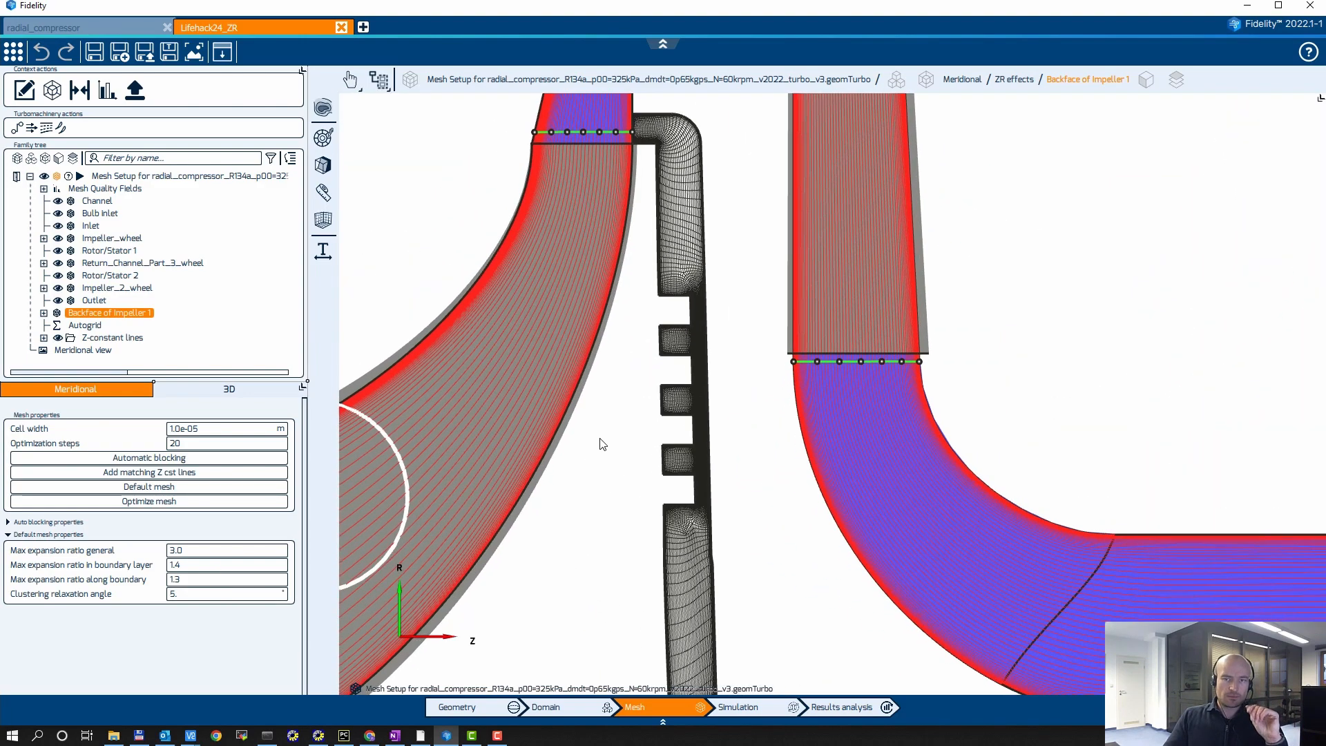
pyautogui.scroll(5, 695, 422)
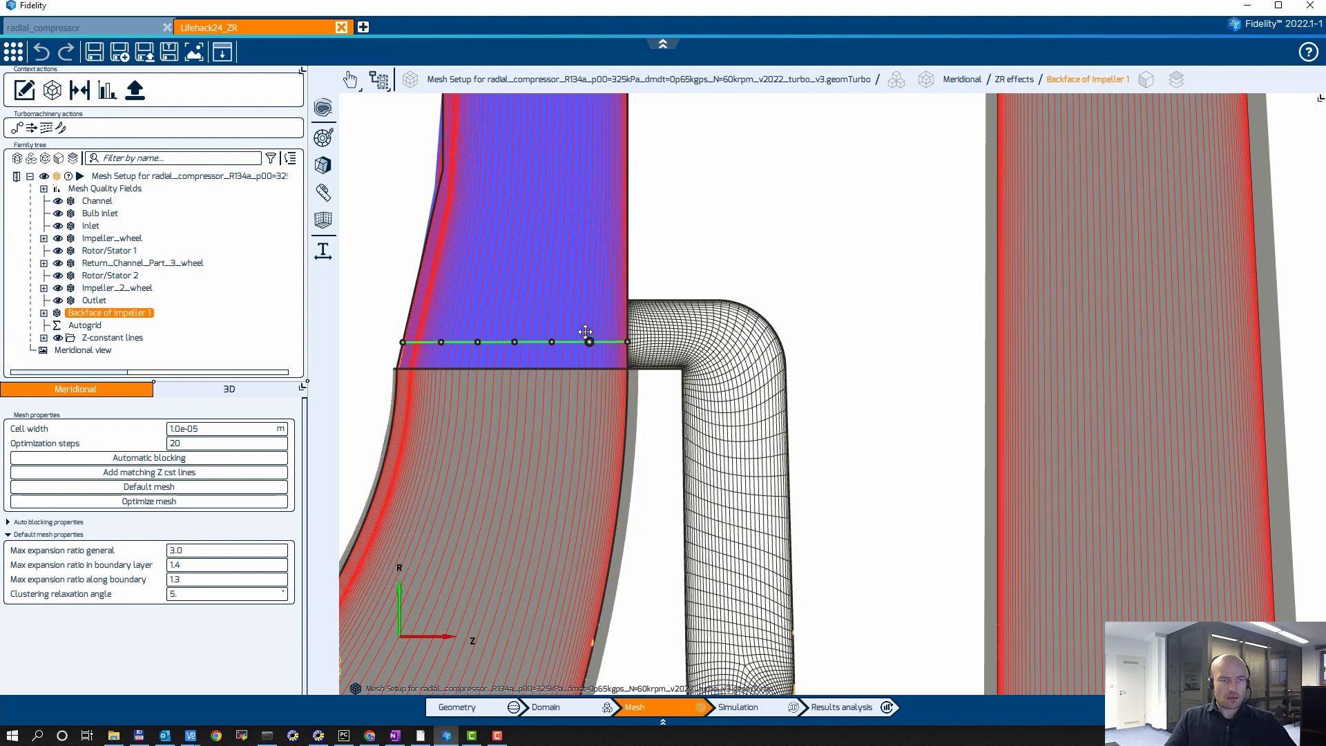
pyautogui.scroll(-4, 765, 215)
pyautogui.moveTo(752, 209); pyautogui.dragTo(673, 201, button='middle')
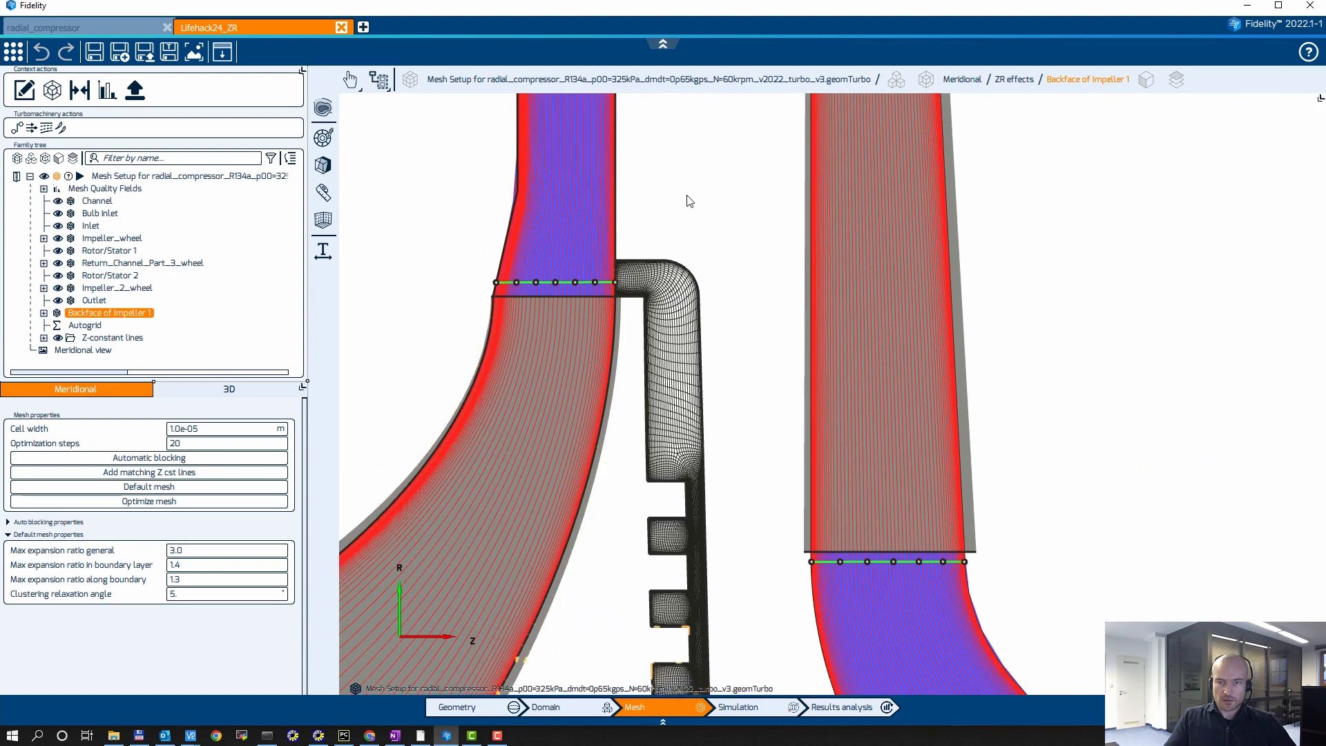
pyautogui.scroll(-5, 741, 239)
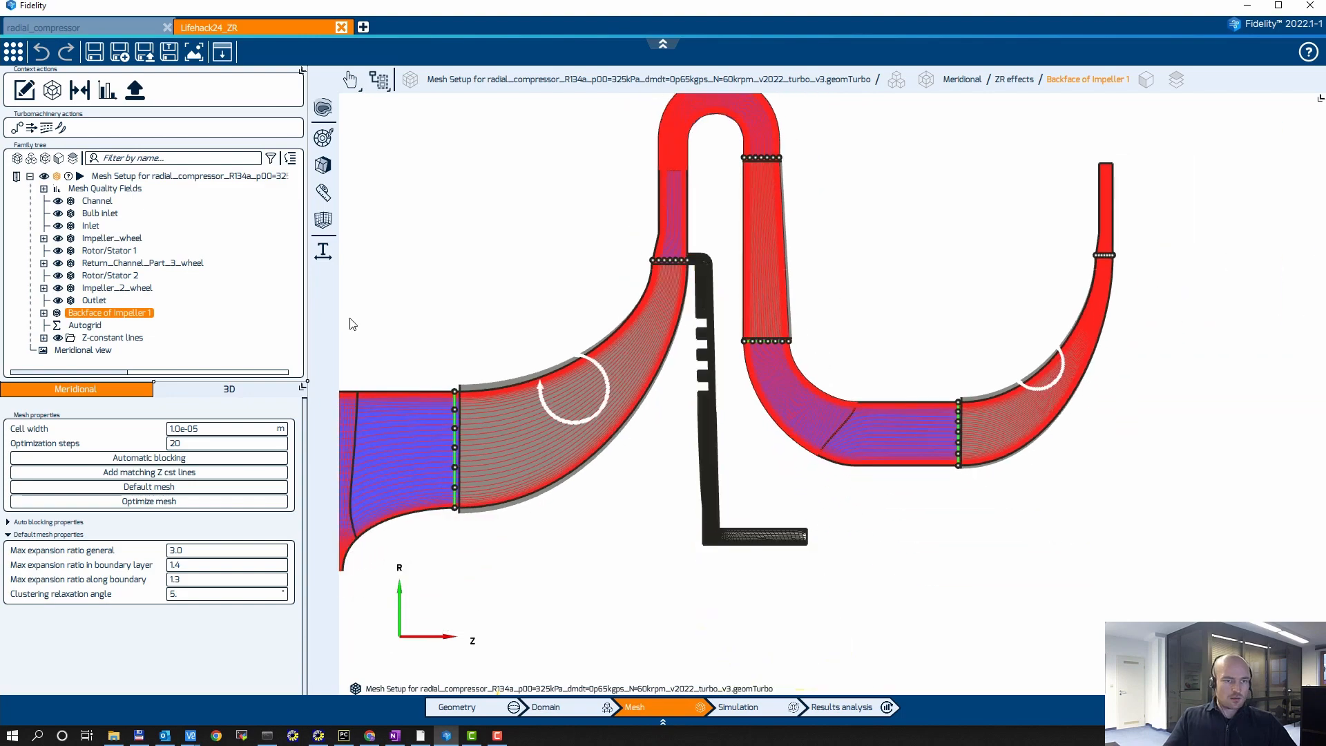
# Step: Save the project and generate the 3D mesh for the entire radial compressor mesh setup
pyautogui.click(94, 52)
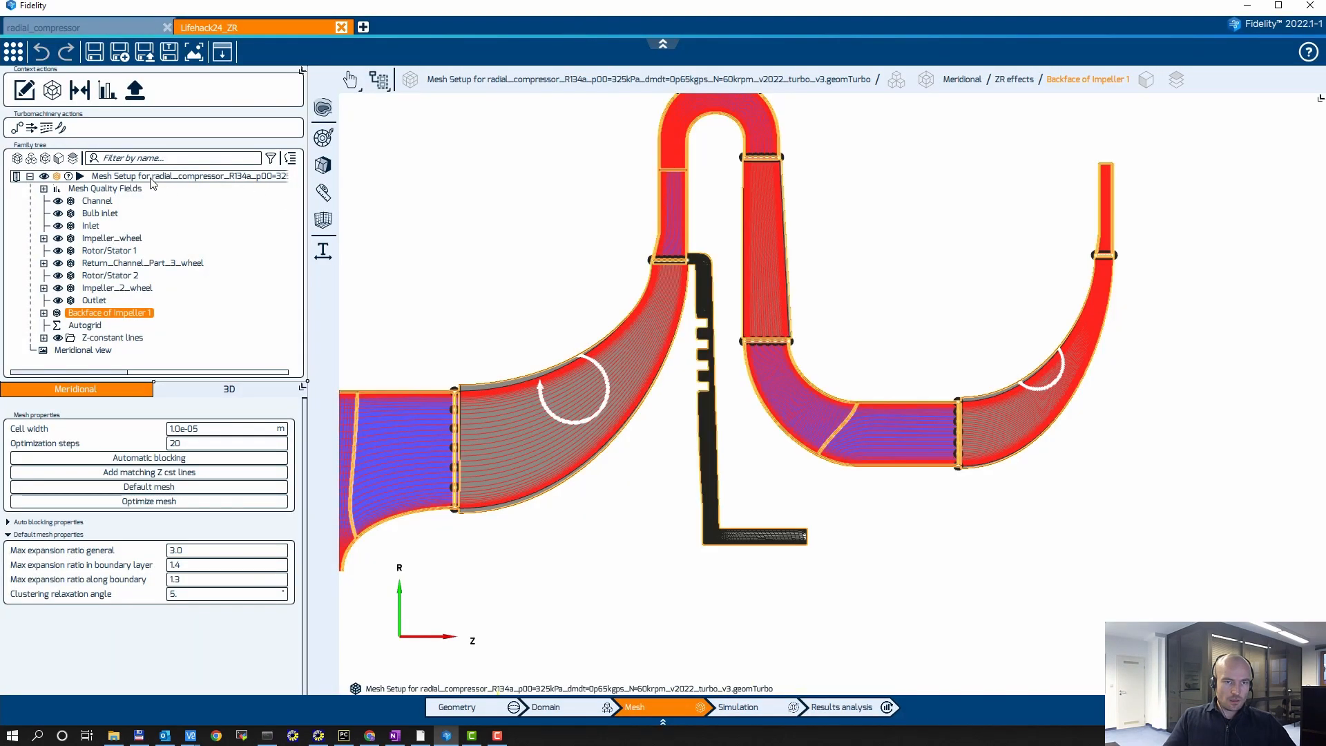
pyautogui.click(152, 177)
pyautogui.click(230, 389)
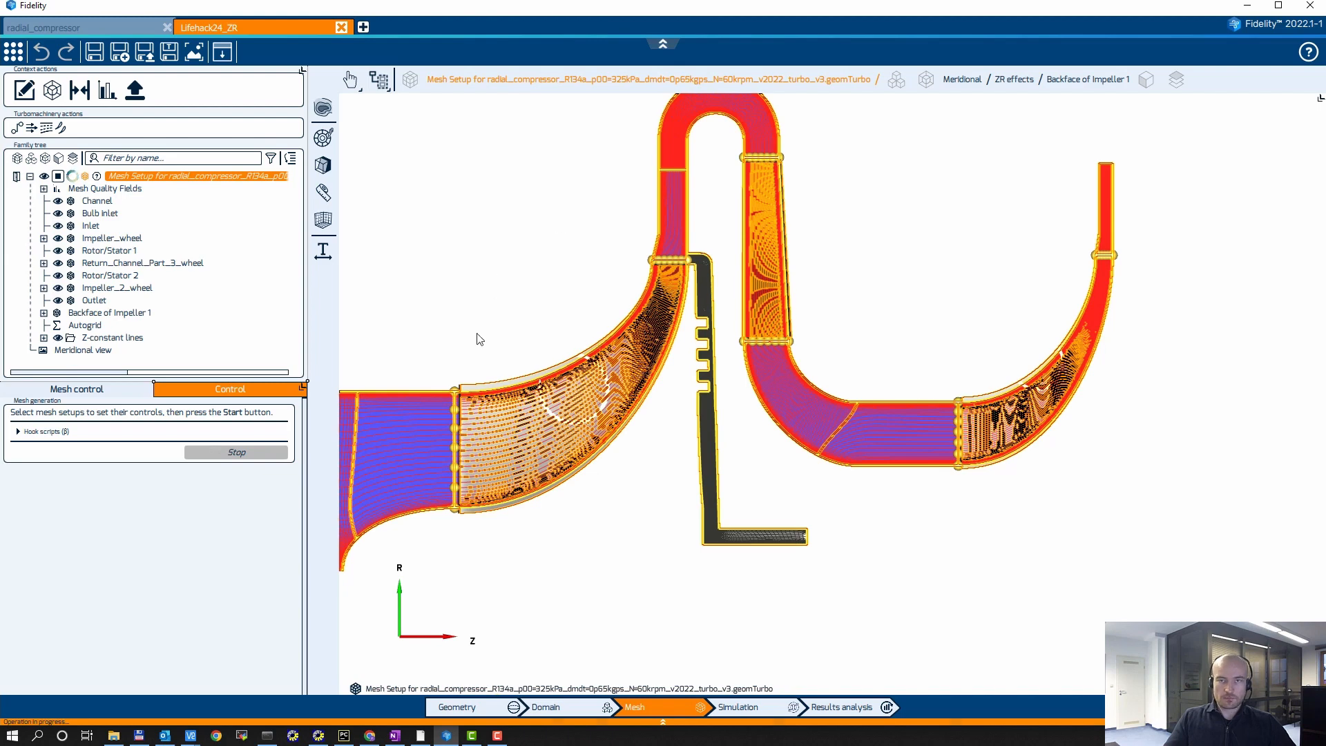
# Step: Review the AutoGrid mesh quality statistics of the generated mesh, and close the report
pyautogui.click(445, 207)
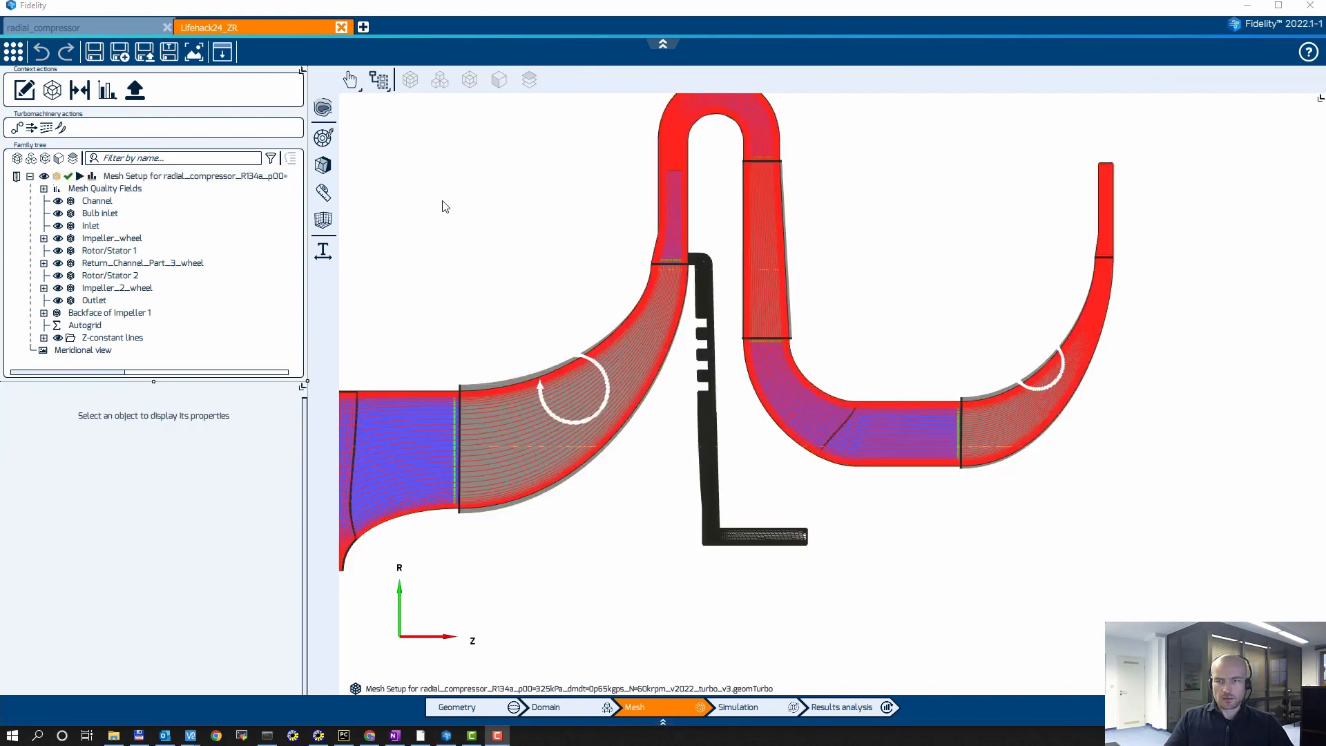
pyautogui.moveTo(467, 180); pyautogui.dragTo(451, 185, button='middle')
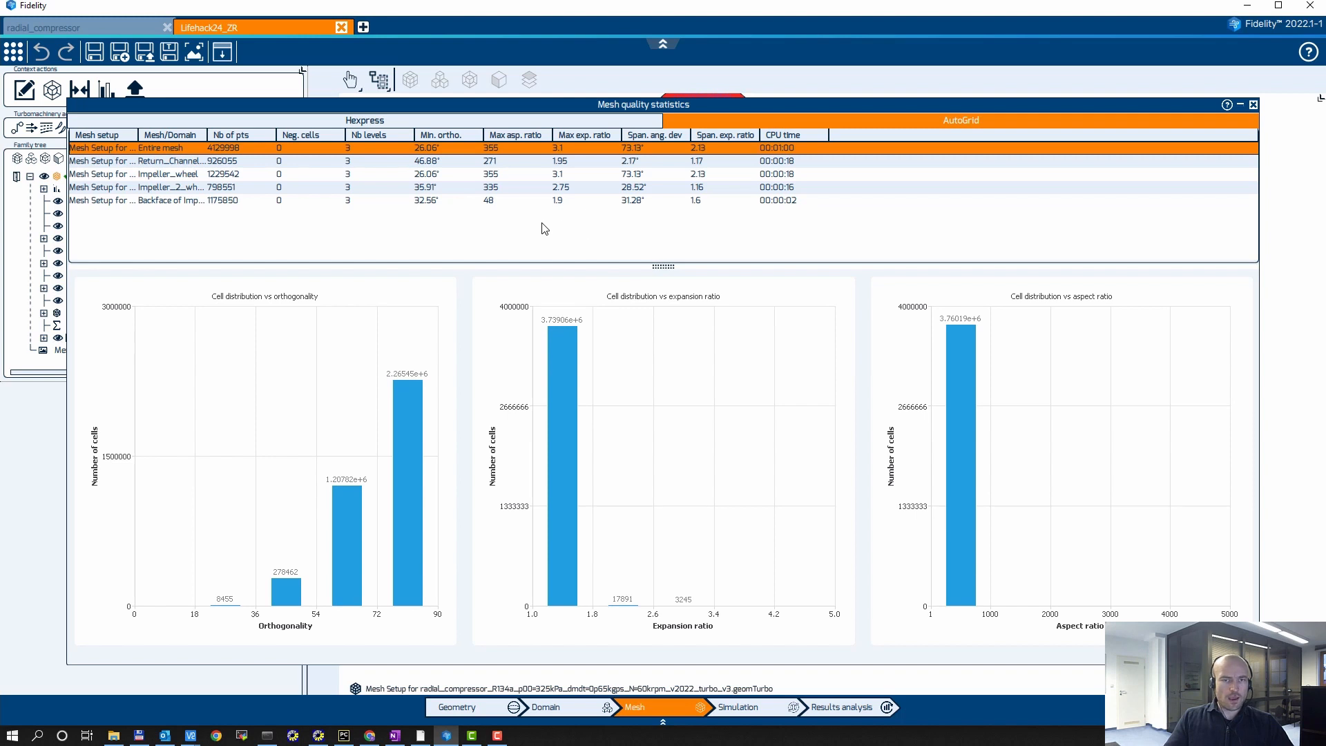
pyautogui.click(1253, 104)
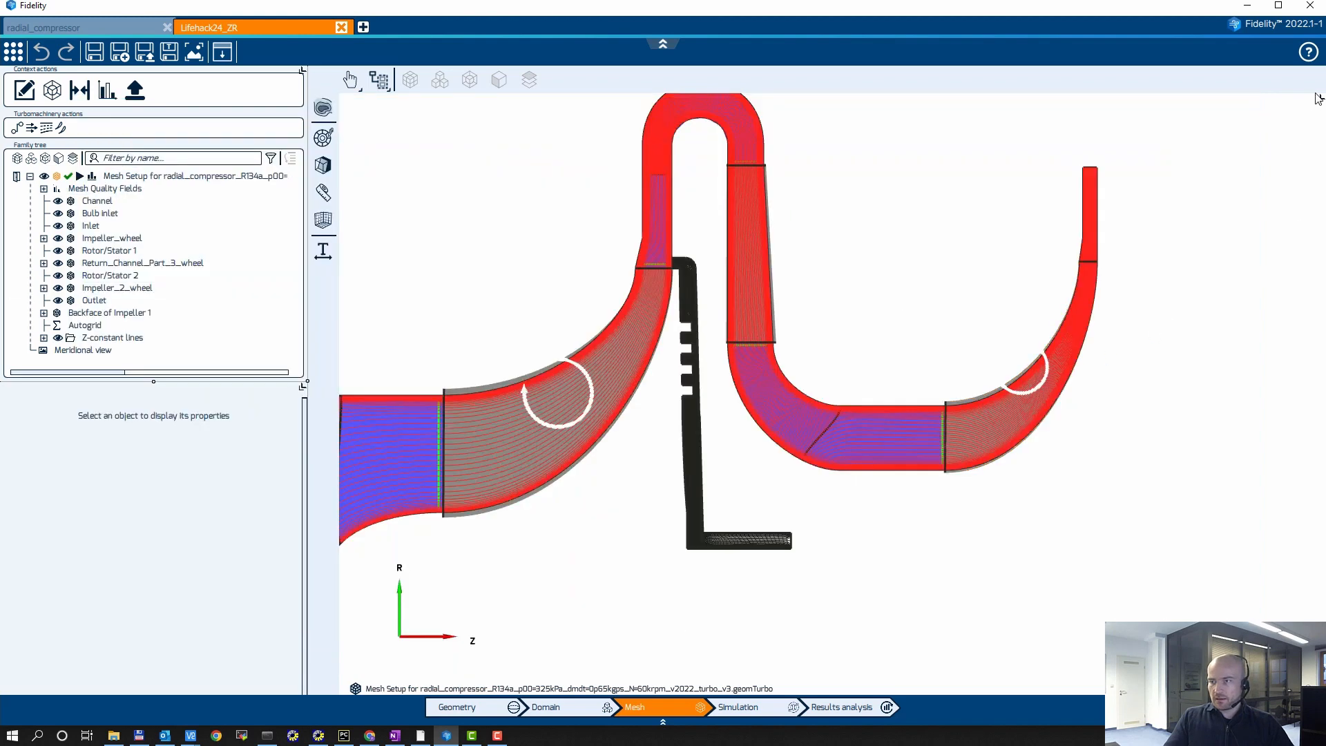
# Step: Enlarge the 3D mesh view and examine the impellers, return channel and backface cavity meshes from several sides
pyautogui.click(1319, 99)
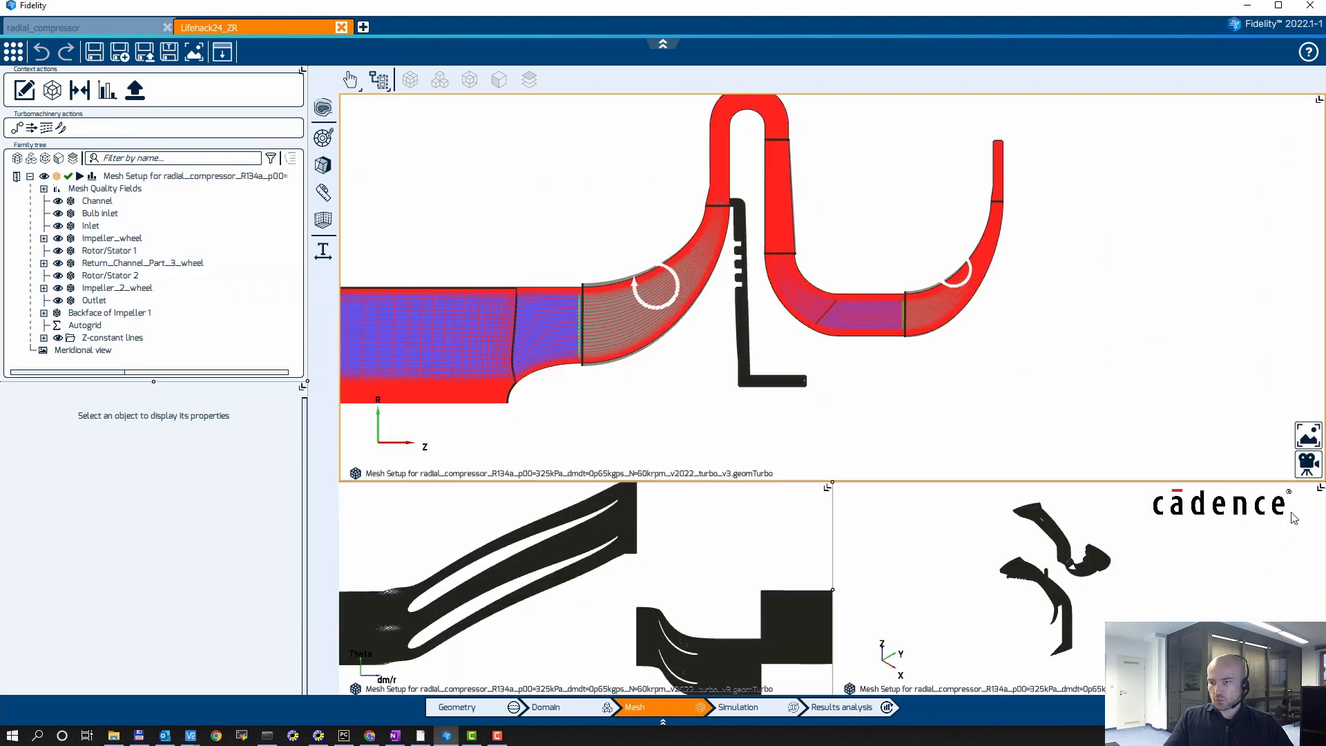
pyautogui.click(1299, 489)
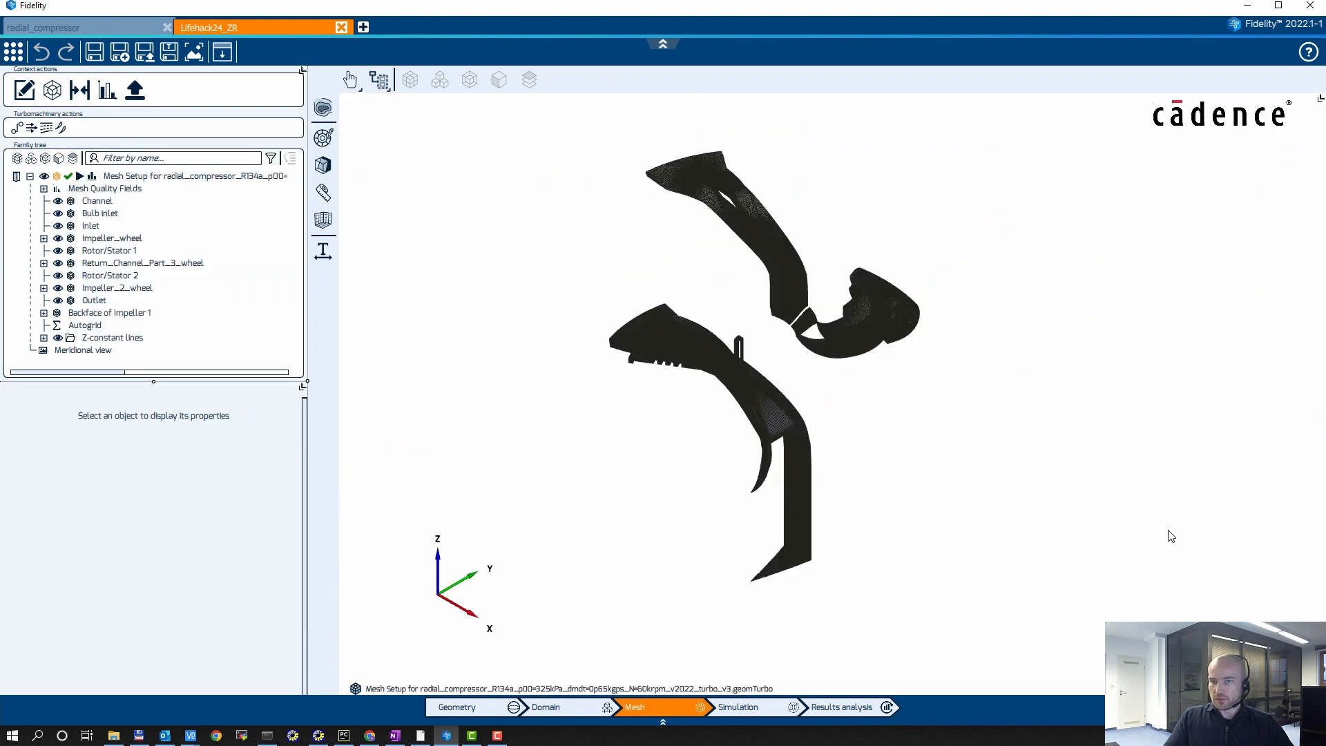
pyautogui.moveTo(1169, 536); pyautogui.dragTo(645, 367, button='middle')
pyautogui.scroll(5, 890, 252)
pyautogui.scroll(-3, 889, 252)
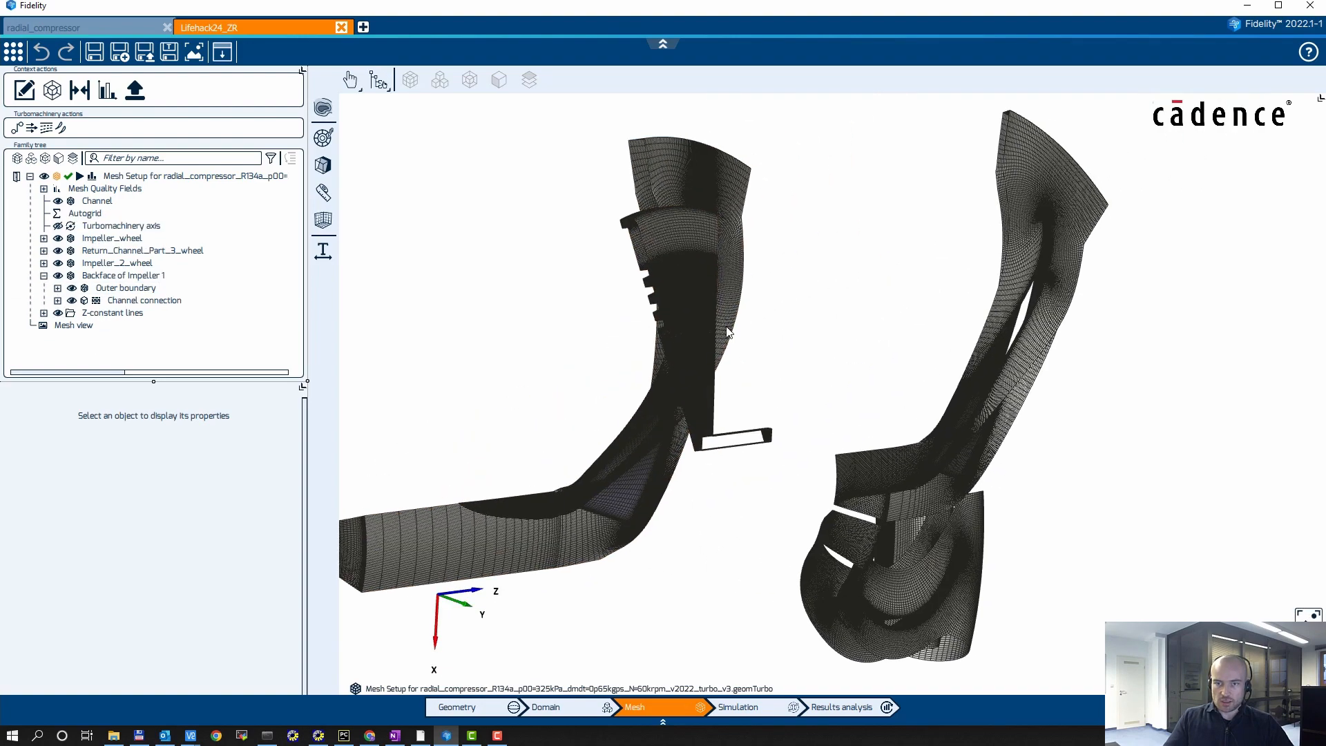
pyautogui.scroll(8, 684, 276)
pyautogui.scroll(-5, 850, 491)
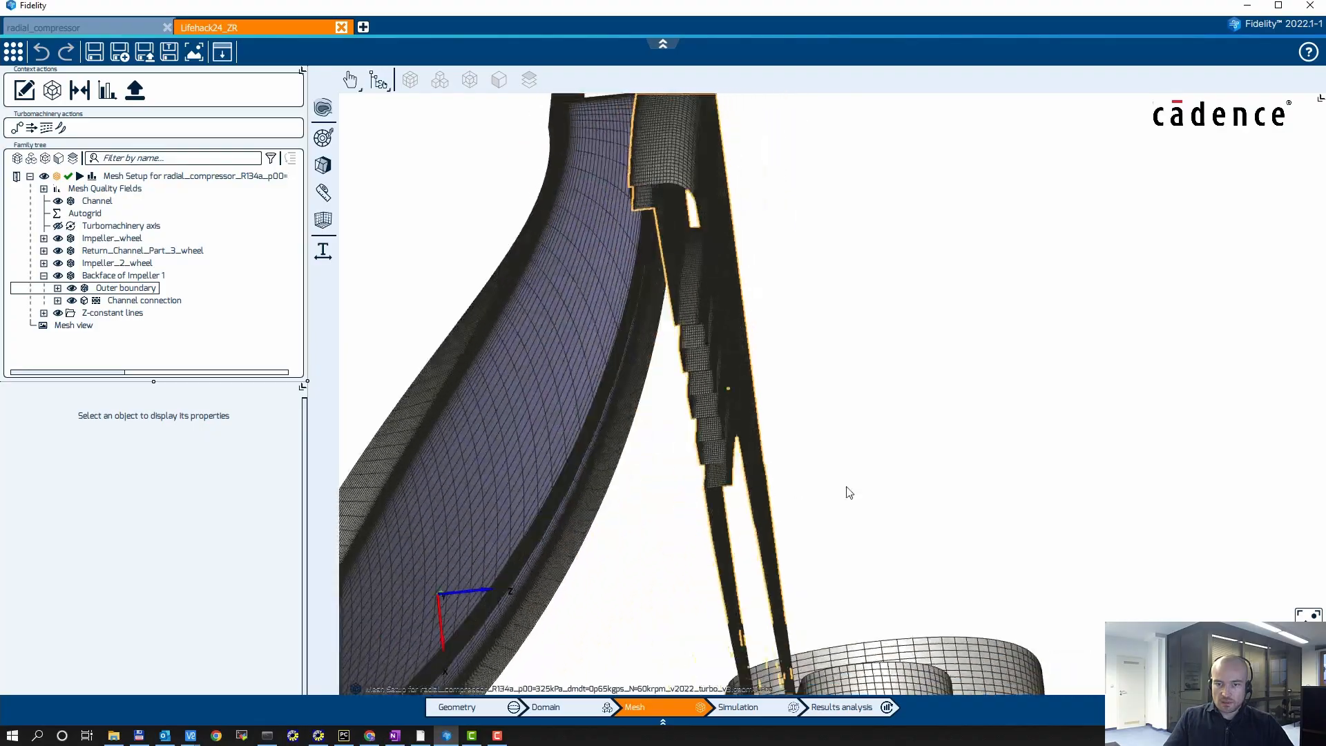
pyautogui.scroll(5, 1006, 482)
pyautogui.scroll(-5, 931, 389)
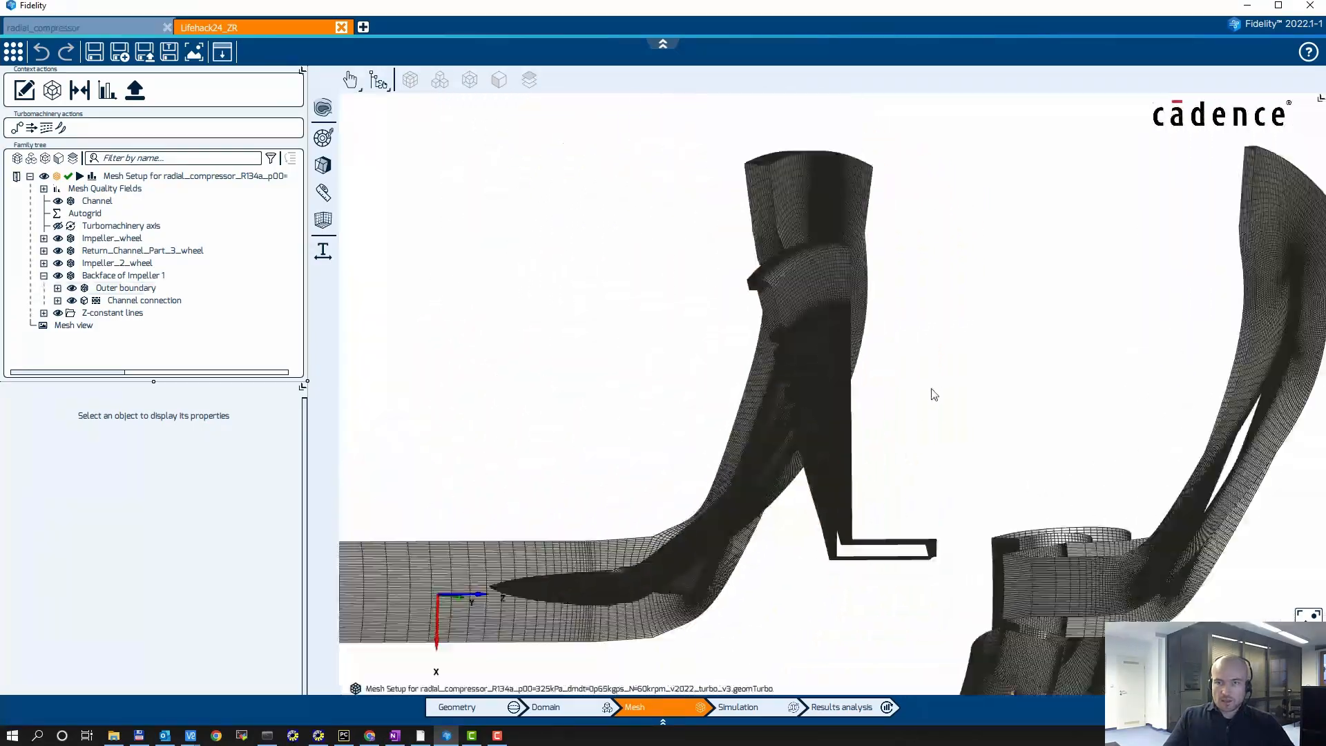
pyautogui.moveTo(991, 439); pyautogui.dragTo(708, 382, button='middle')
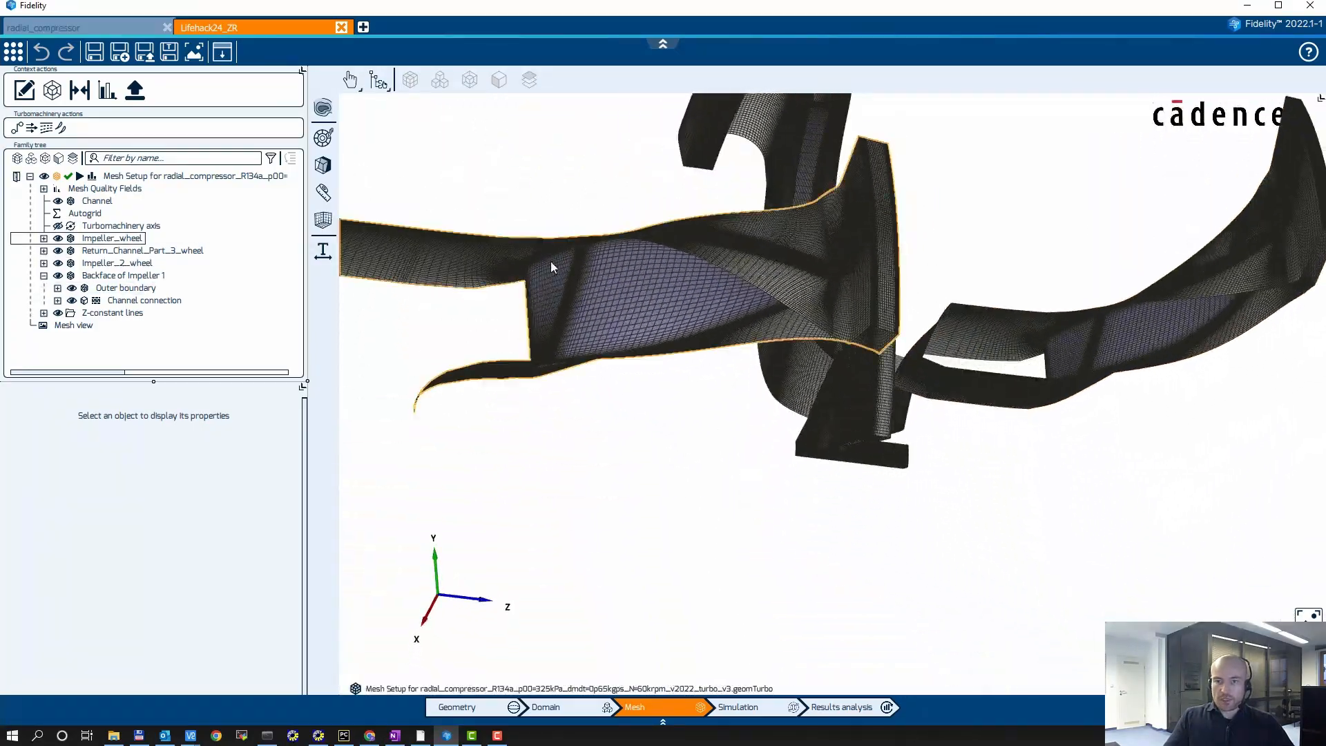
pyautogui.moveTo(734, 177); pyautogui.dragTo(665, 425, button='middle')
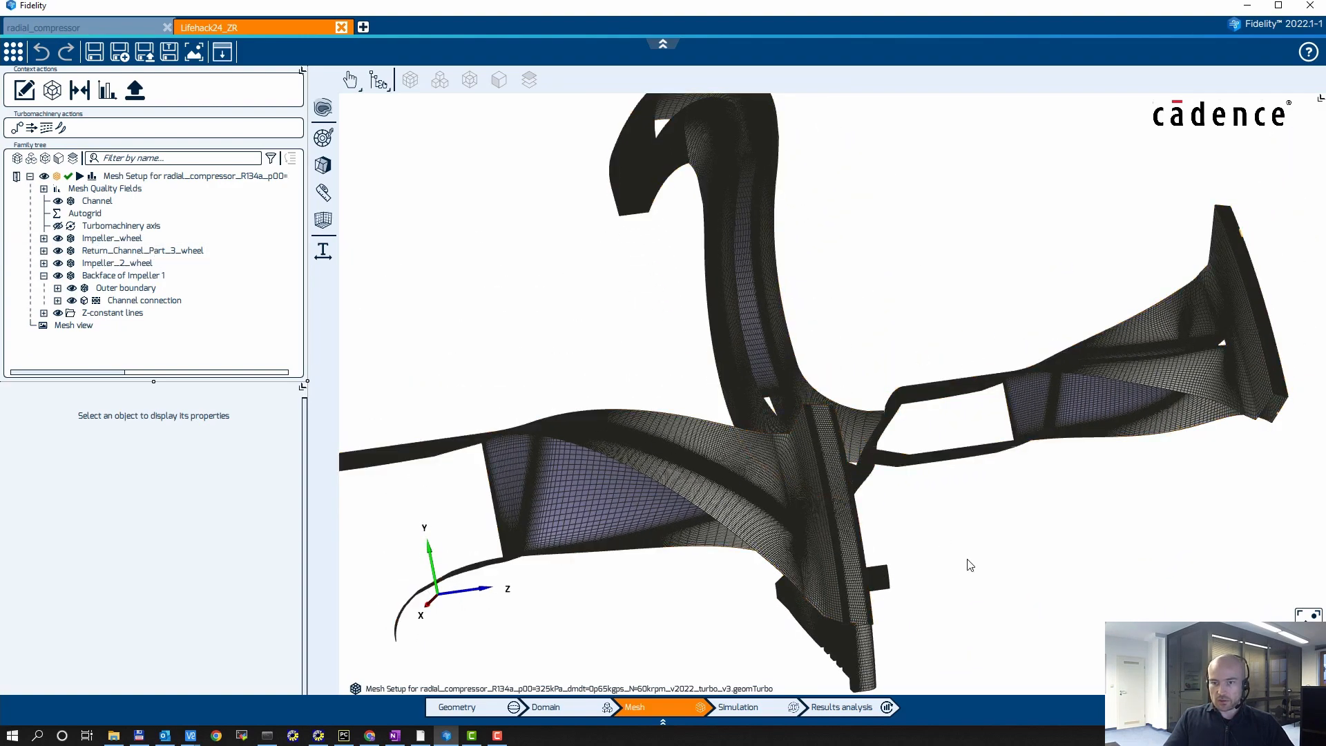
# Step: Examine the axial leg of the Backface of Impeller 1 cavity mesh up close in 3D
pyautogui.moveTo(967, 560); pyautogui.dragTo(823, 301, button='middle')
pyautogui.scroll(3, 853, 489)
pyautogui.moveTo(854, 491); pyautogui.dragTo(855, 433, button='middle')
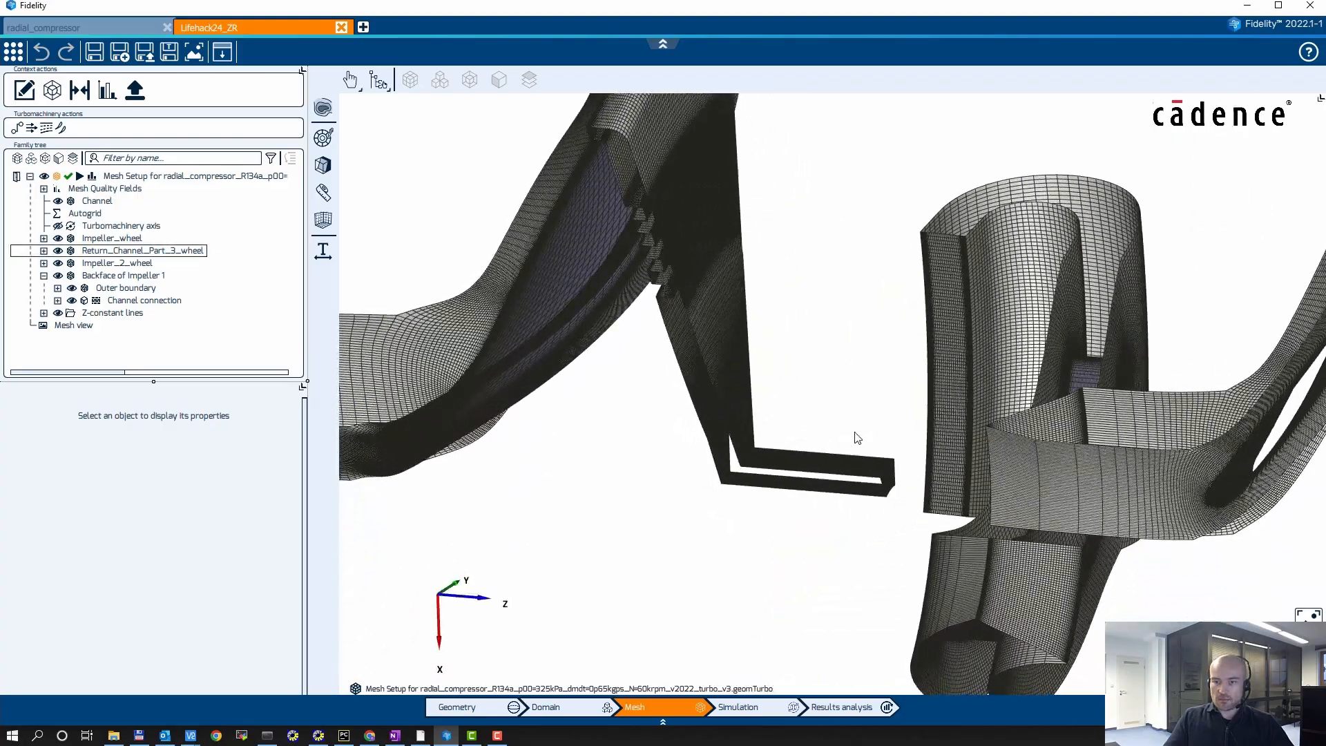
pyautogui.scroll(5, 794, 458)
pyautogui.moveTo(754, 437); pyautogui.dragTo(687, 459, button='middle')
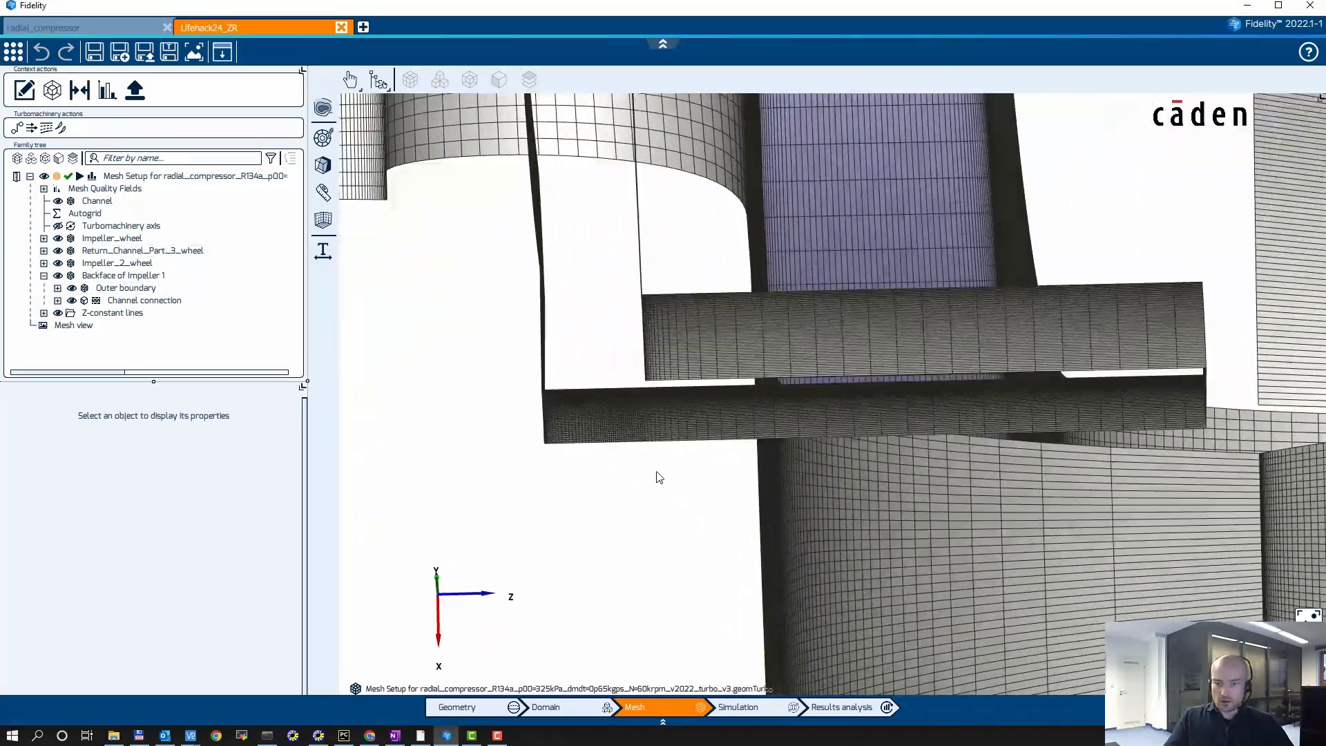
# Step: Examine the channel connection mesh where the Backface of Impeller 1 cavity meets the Impeller_wheel passage
pyautogui.moveTo(1005, 372); pyautogui.dragTo(775, 255, button='middle')
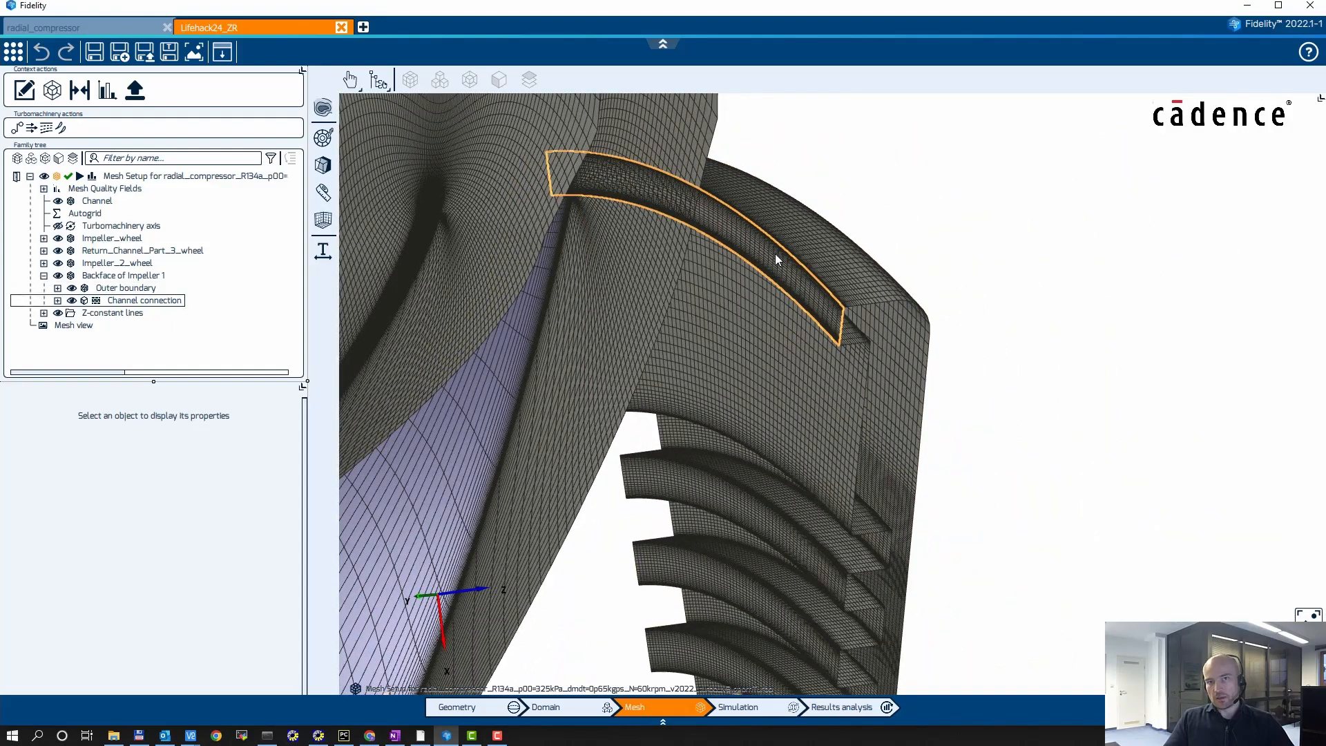
pyautogui.scroll(5, 684, 186)
pyautogui.scroll(-5, 704, 193)
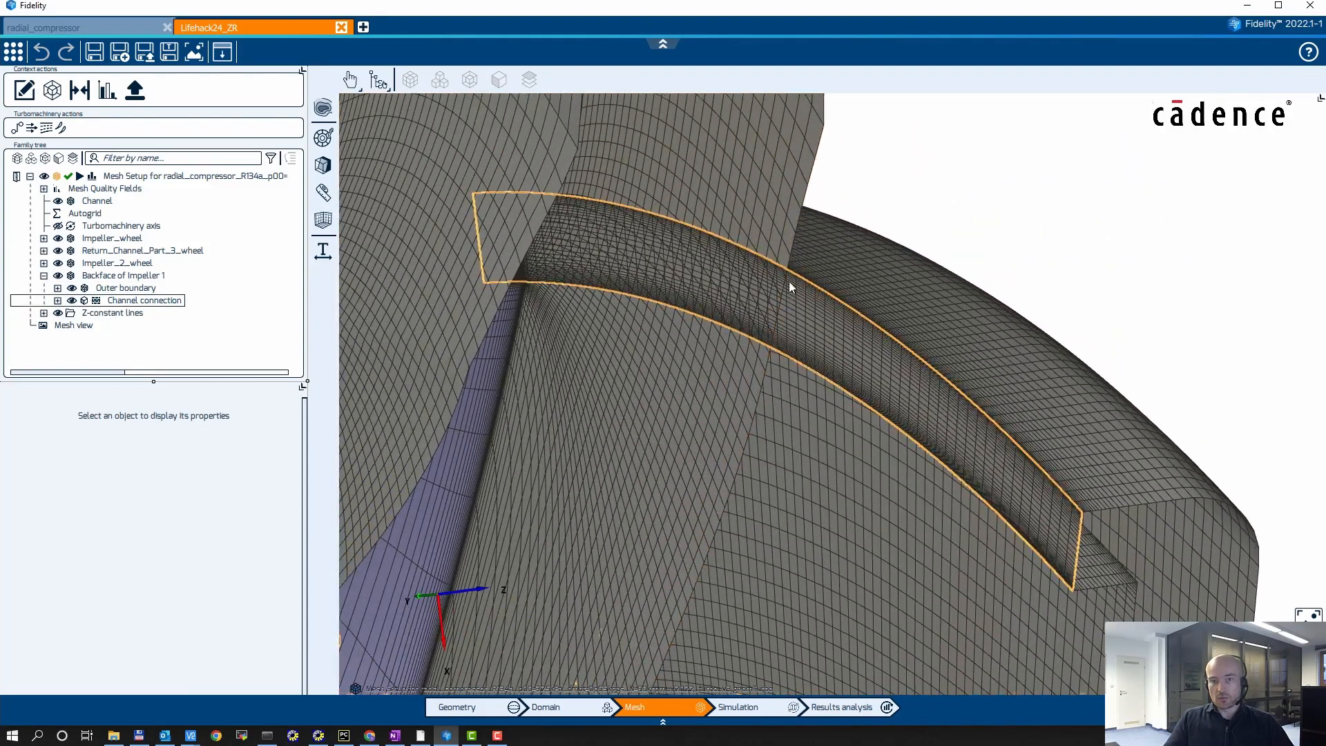
pyautogui.moveTo(789, 284); pyautogui.dragTo(672, 331, button='middle')
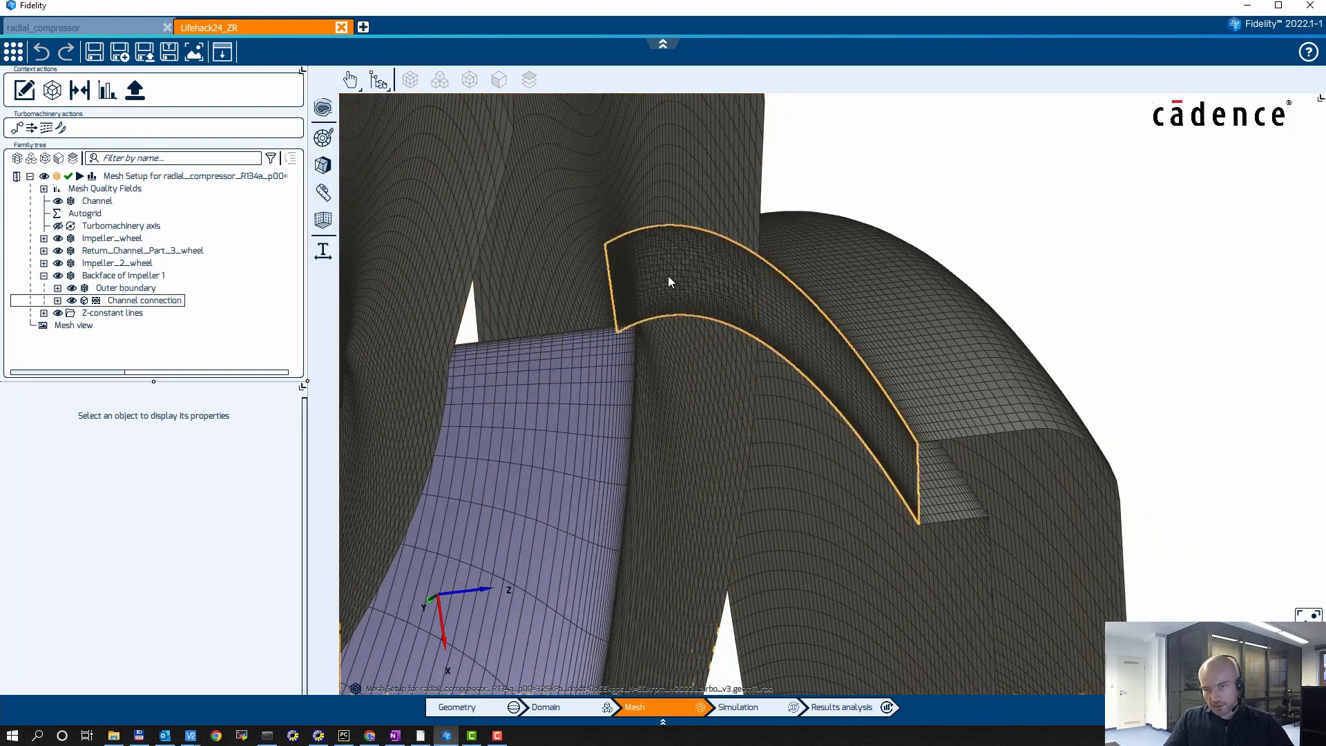
pyautogui.scroll(2, 759, 311)
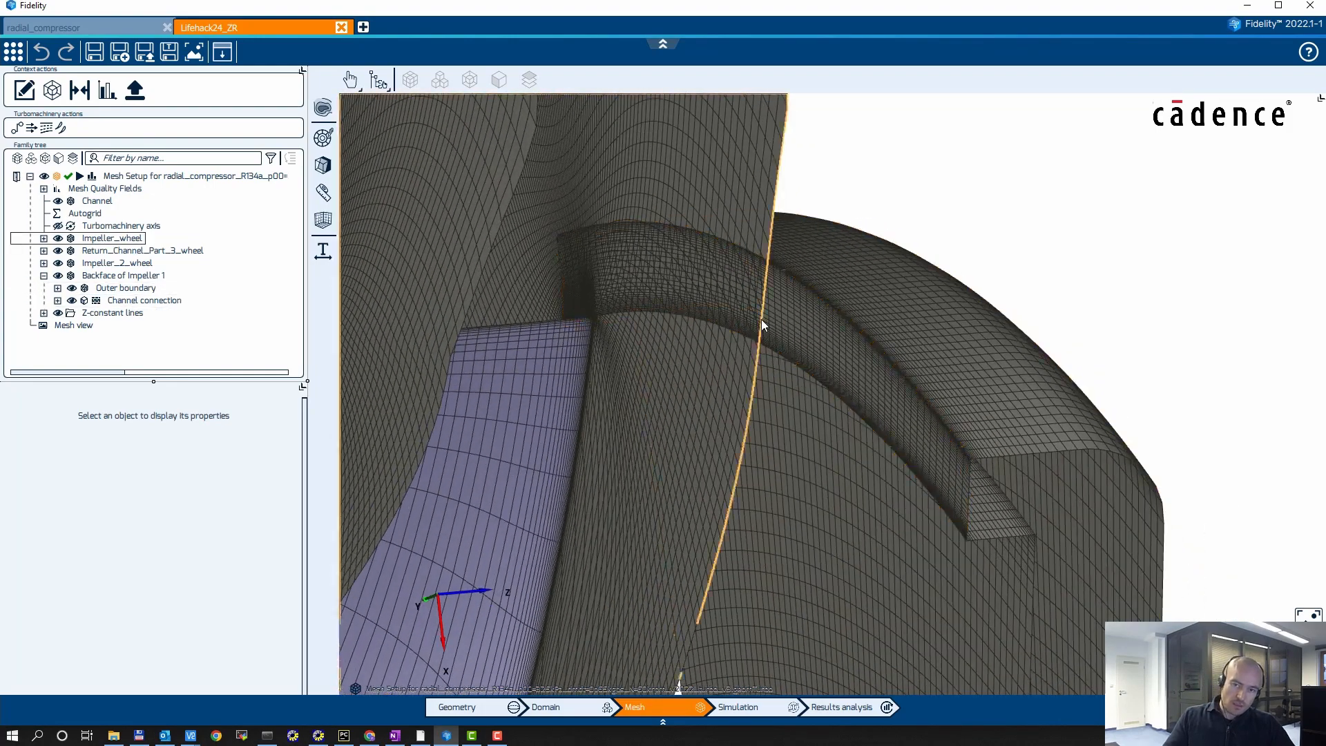
pyautogui.moveTo(715, 308); pyautogui.dragTo(777, 300, button='middle')
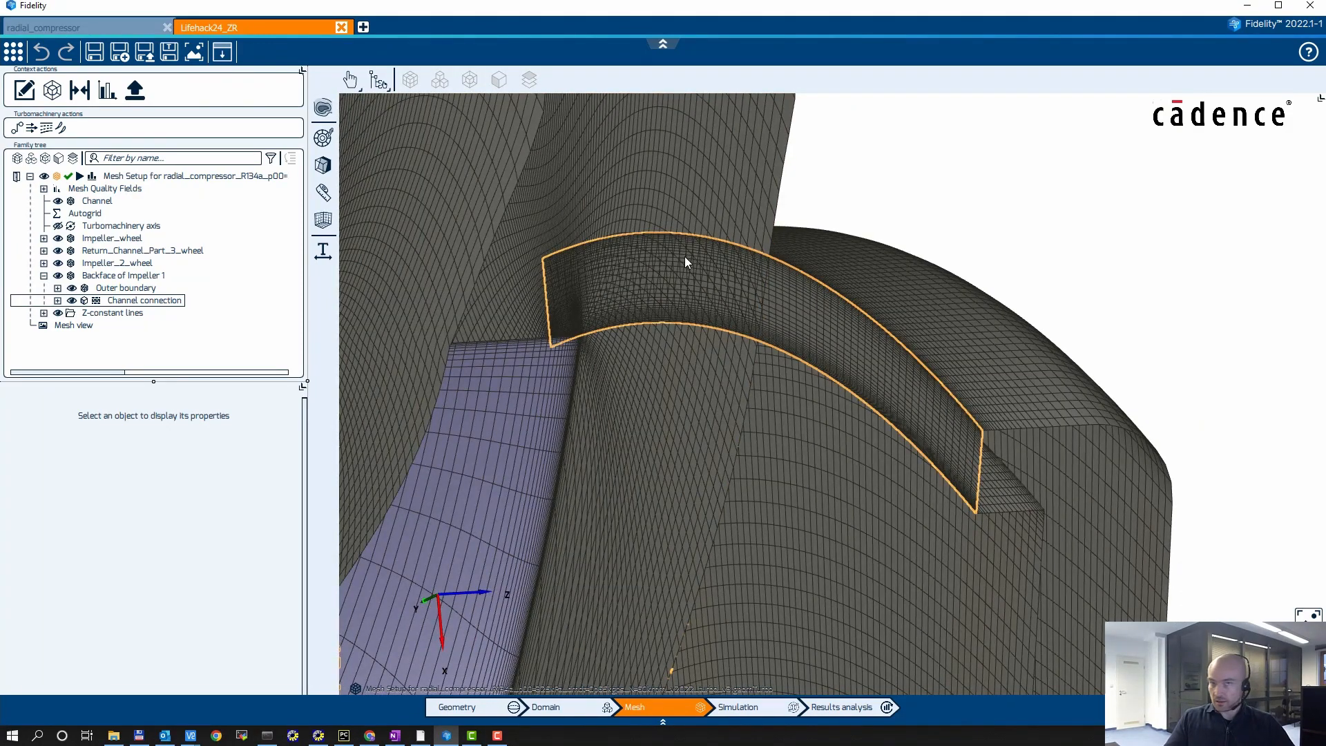
pyautogui.moveTo(803, 338)
pyautogui.mouseDown(button='middle')
pyautogui.moveTo(777, 347)
pyautogui.moveTo(798, 333)
pyautogui.mouseUp(button='middle')
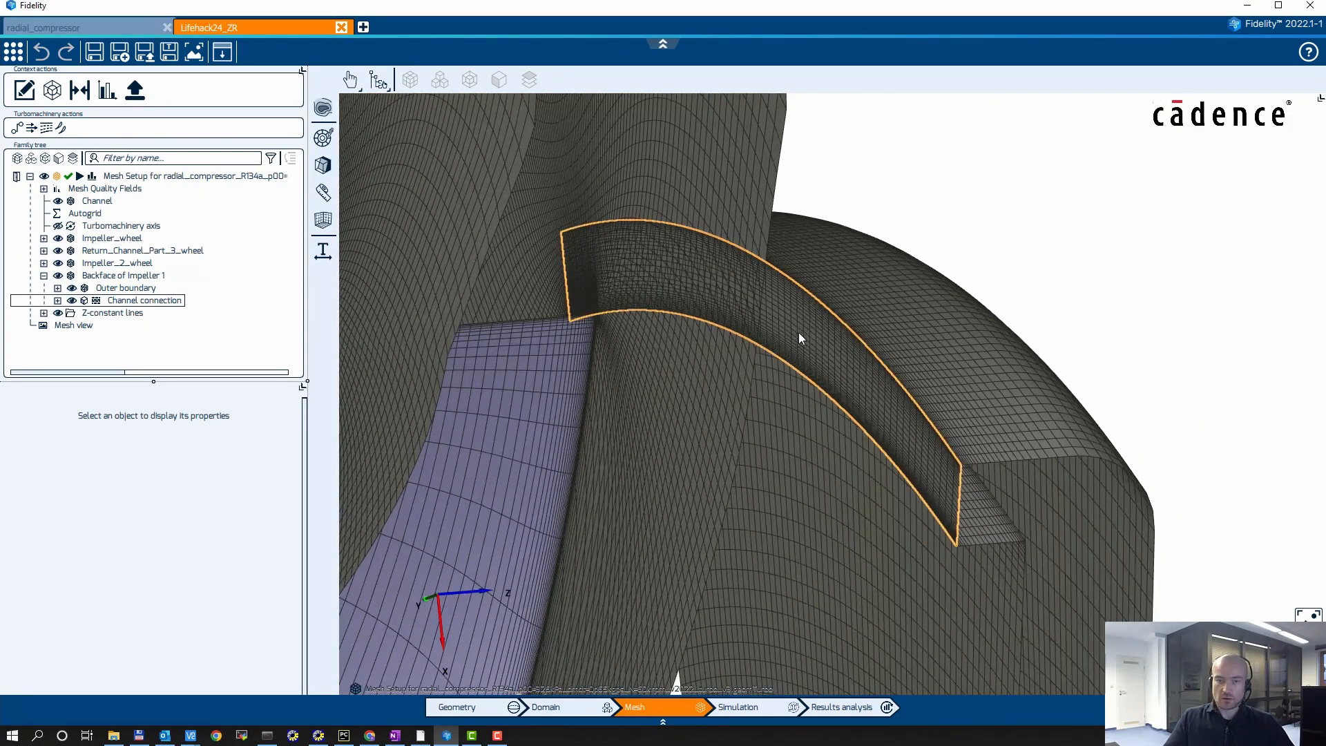
# Step: Switch to the radial_compressor project, enlarge its 3D mesh view and examine the meshed rows with their ZR effects
pyautogui.click(95, 29)
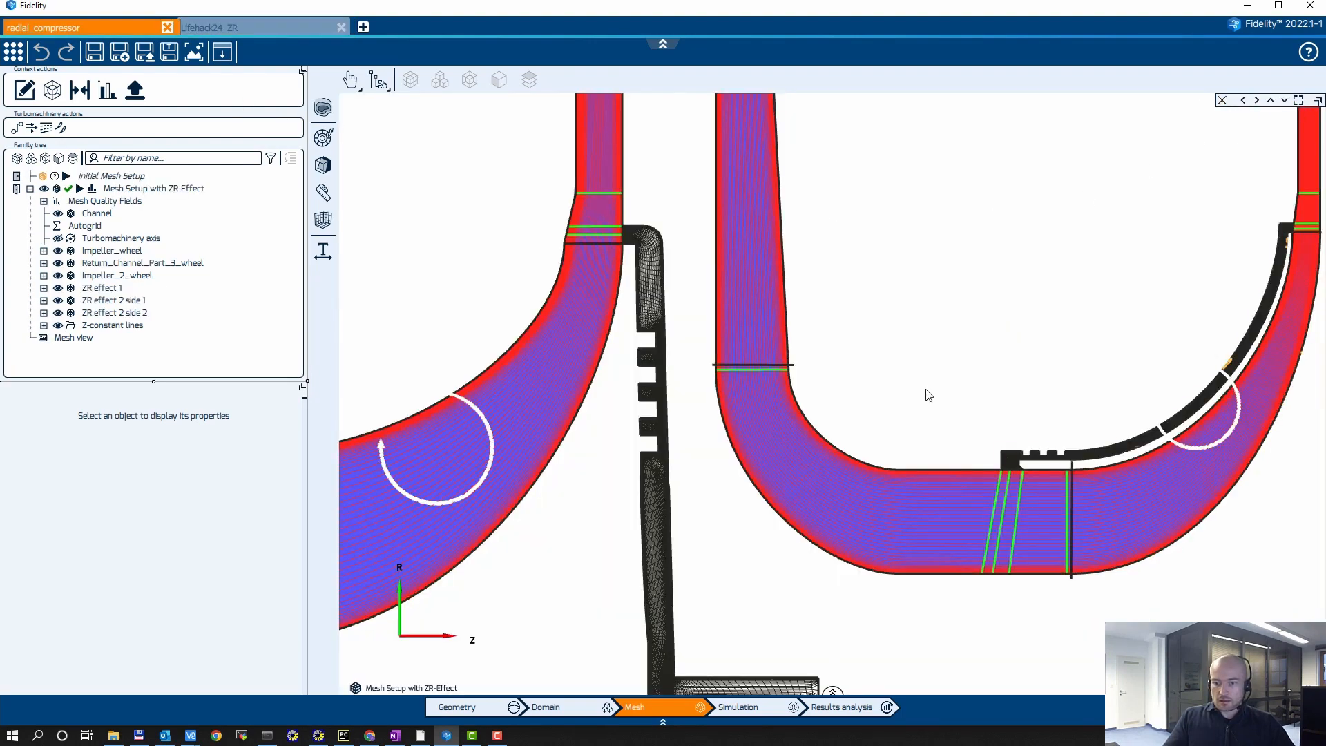
pyautogui.click(834, 695)
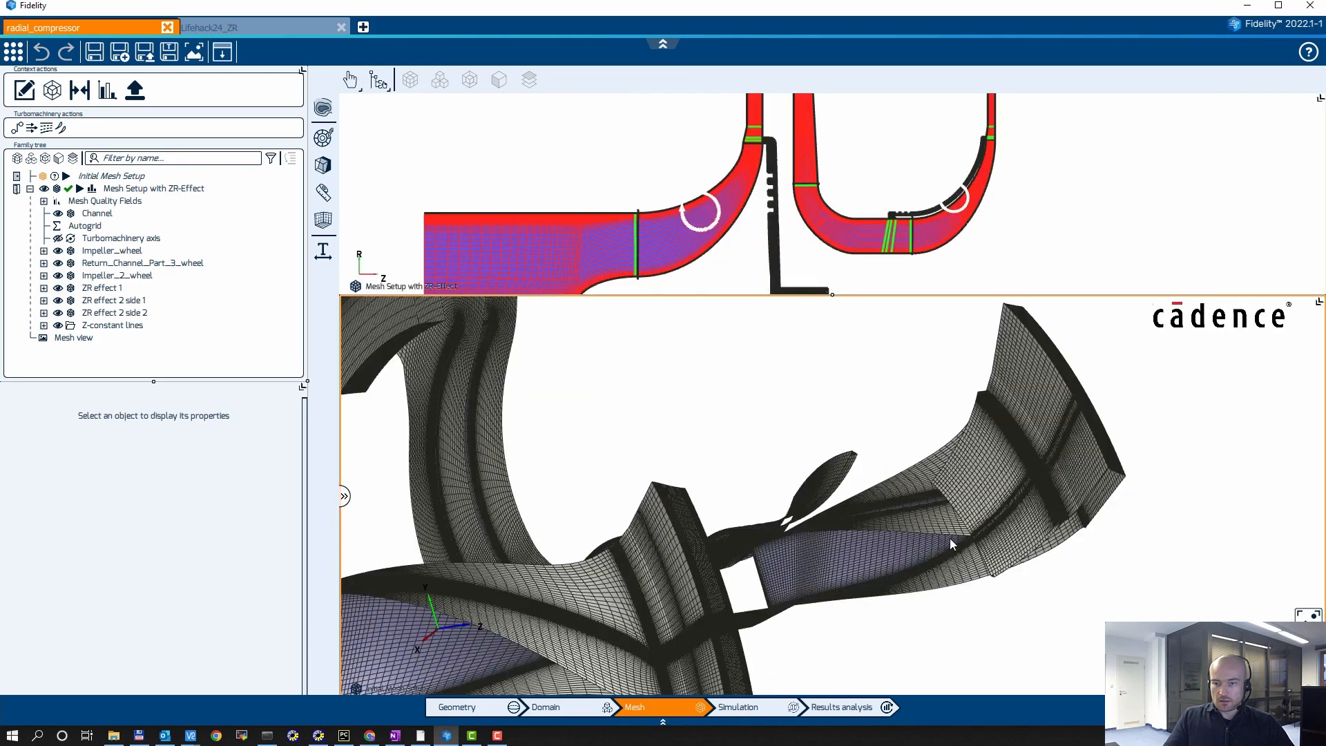
pyautogui.click(1299, 305)
pyautogui.moveTo(940, 391); pyautogui.dragTo(1066, 287, button='middle')
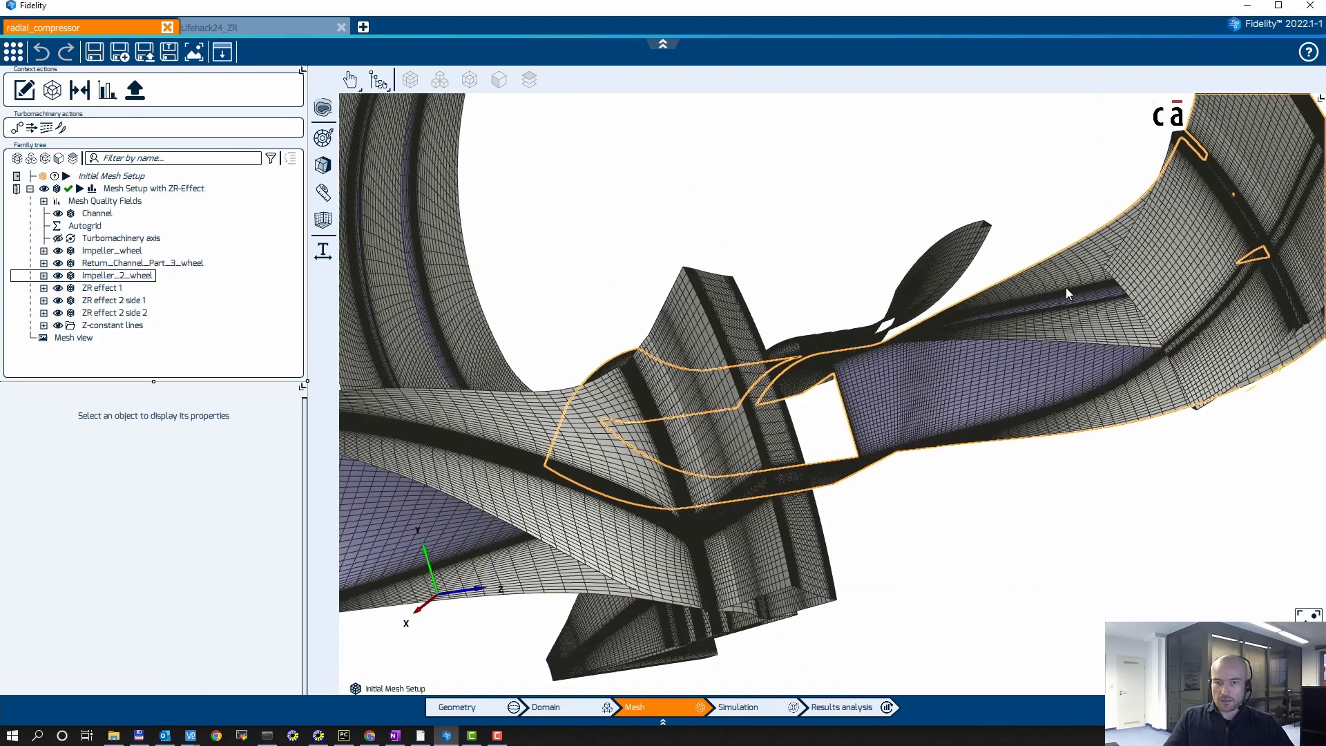
pyautogui.scroll(-4, 1029, 276)
pyautogui.moveTo(773, 305); pyautogui.dragTo(814, 417, button='middle')
pyautogui.moveTo(753, 511); pyautogui.dragTo(766, 377, button='middle')
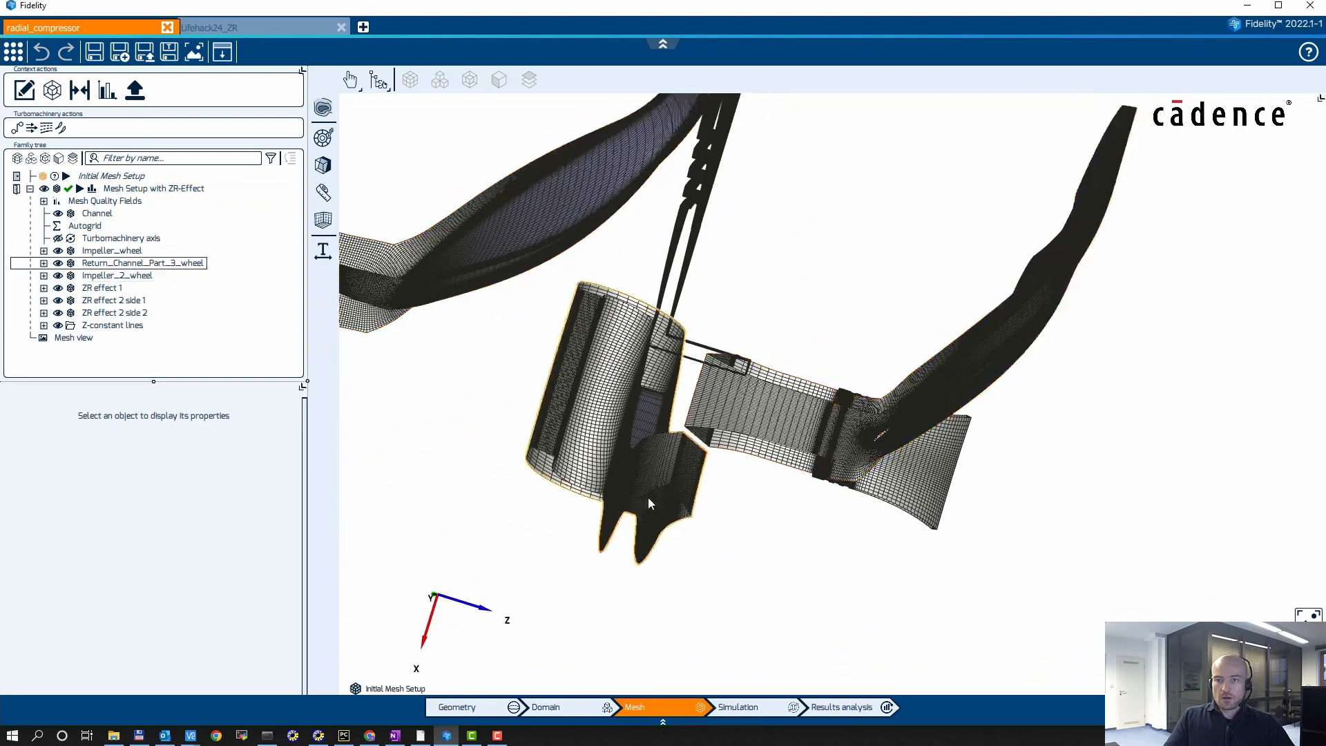
# Step: Examine the ZR effect 1 mesh up close at its connection to the first impeller's channel
pyautogui.moveTo(648, 497); pyautogui.dragTo(746, 414, button='middle')
pyautogui.scroll(6, 725, 304)
pyautogui.moveTo(894, 238); pyautogui.dragTo(835, 271, button='middle')
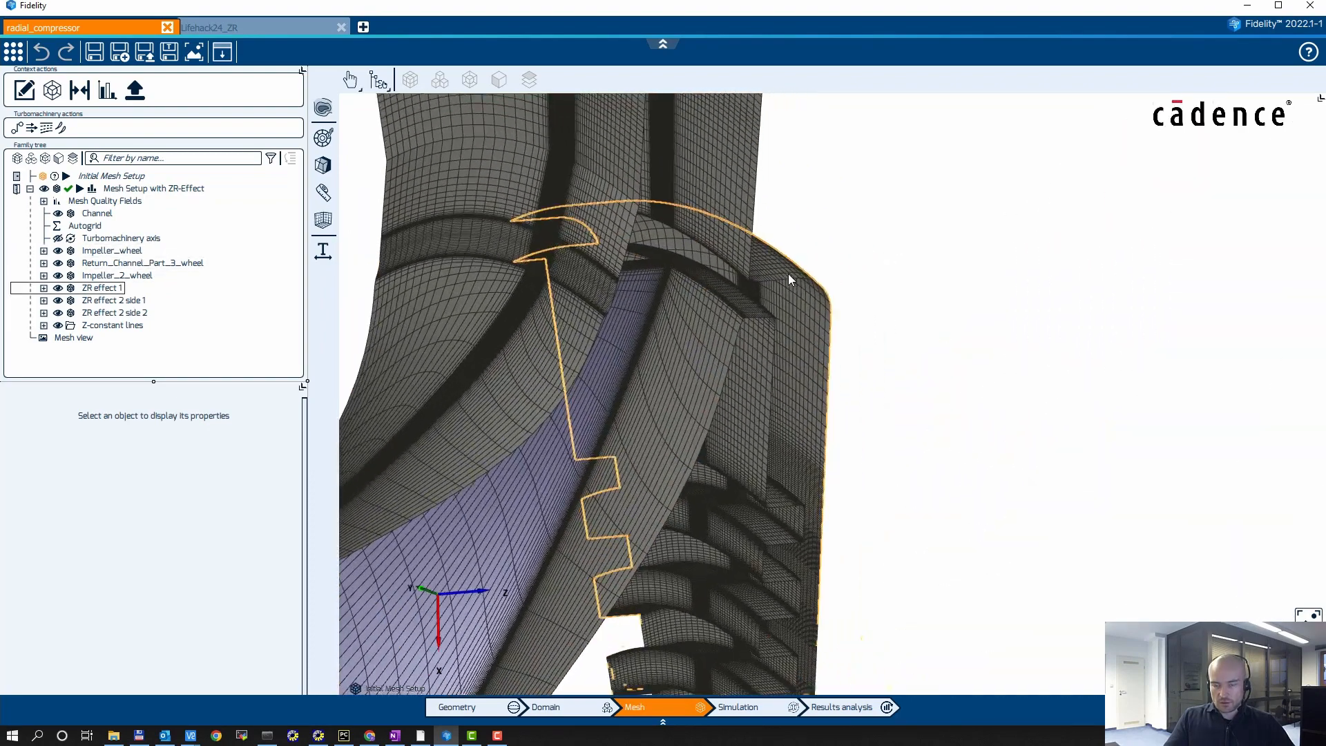
pyautogui.scroll(3, 790, 276)
pyautogui.moveTo(909, 221); pyautogui.dragTo(1074, 276, button='middle')
pyautogui.scroll(1, 936, 257)
pyautogui.scroll(2, 1004, 307)
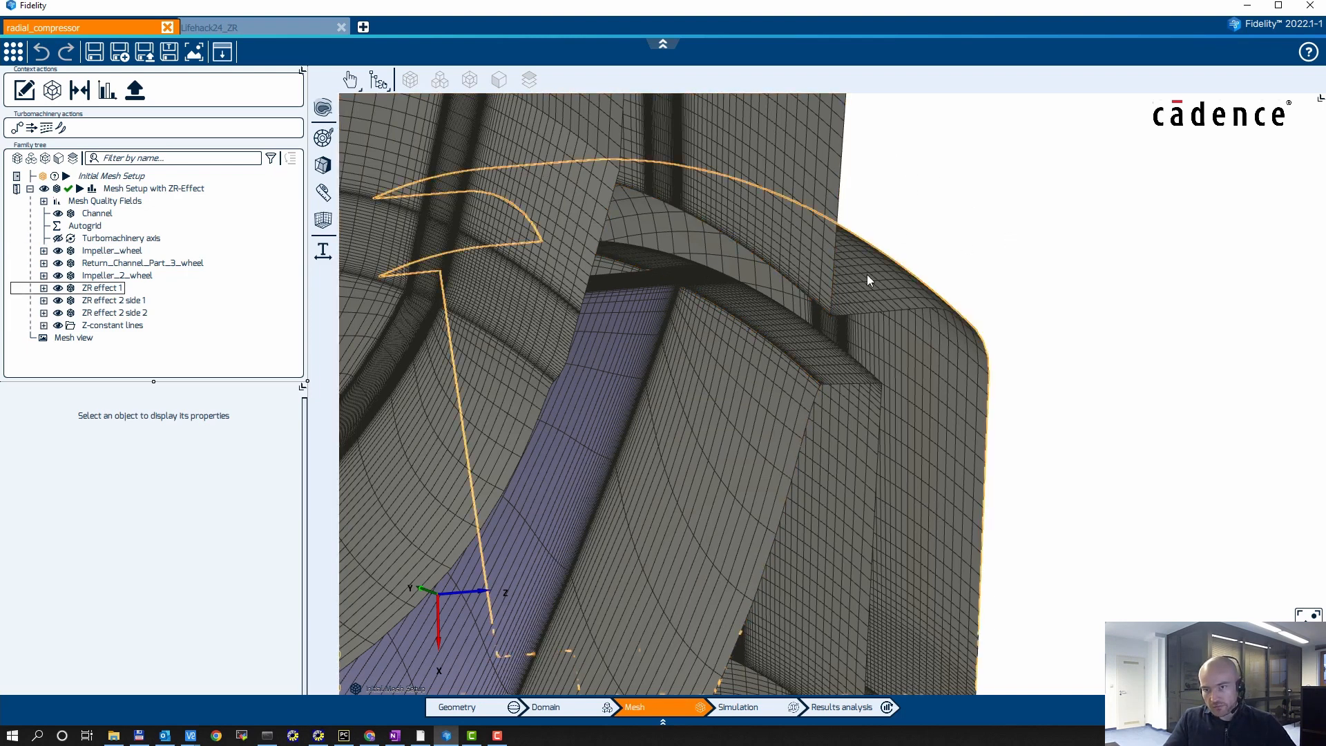
# Step: Return to the Lifehack24_ZR project and compare the mesh around its channel connection and outer boundary
pyautogui.click(273, 26)
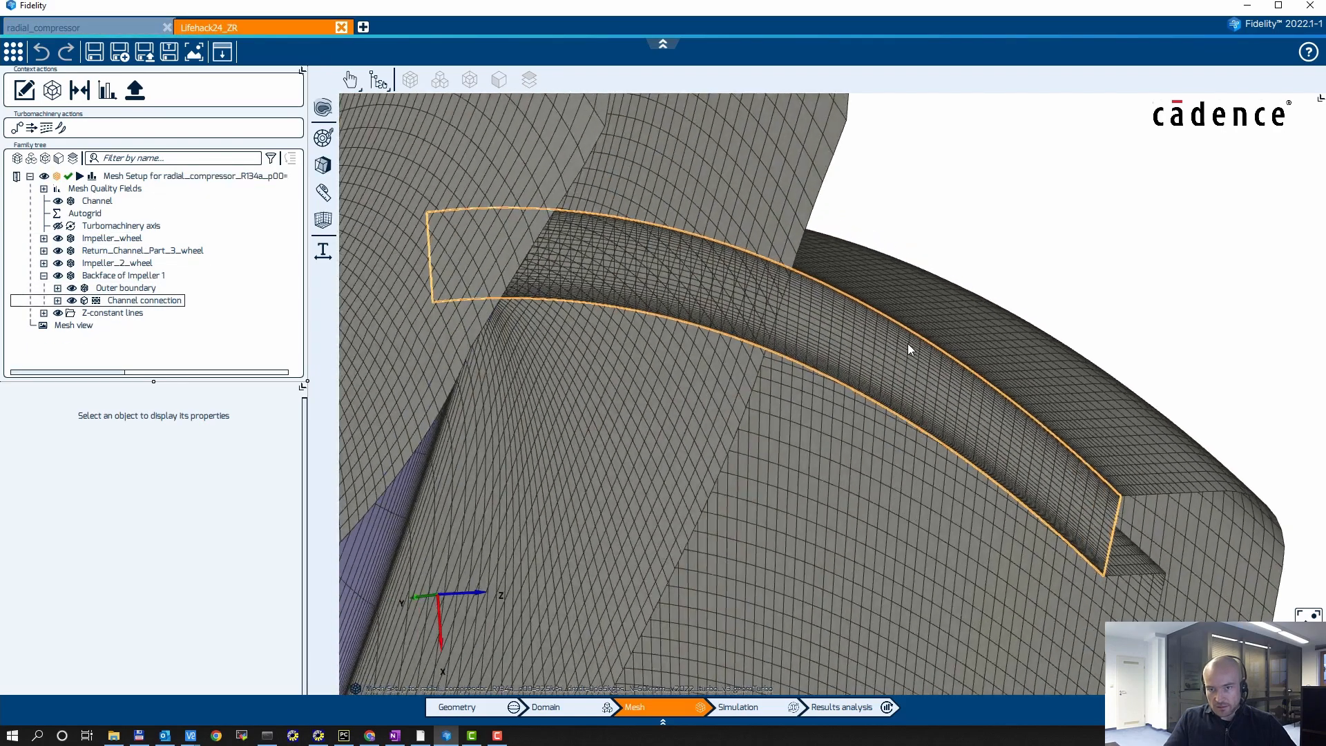
pyautogui.moveTo(907, 343); pyautogui.dragTo(503, 267, button='middle')
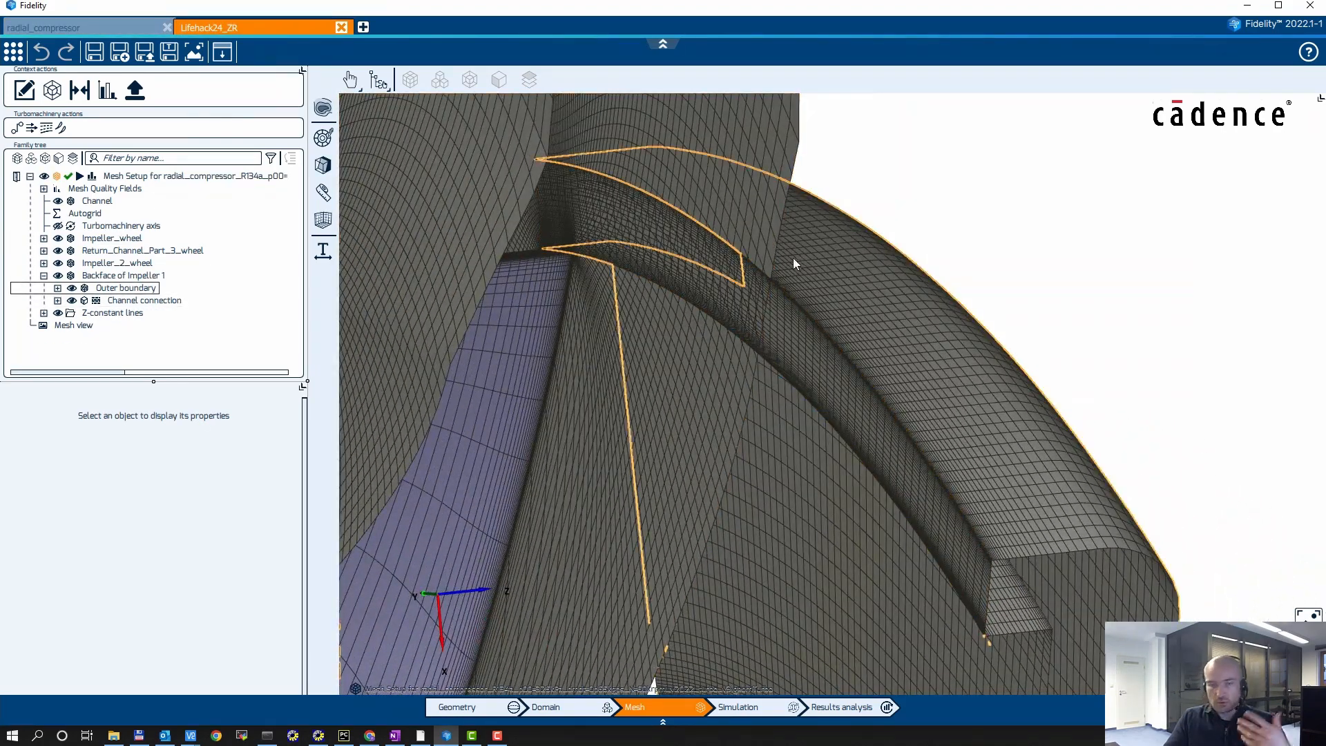
pyautogui.moveTo(731, 275); pyautogui.dragTo(1046, 436, button='middle')
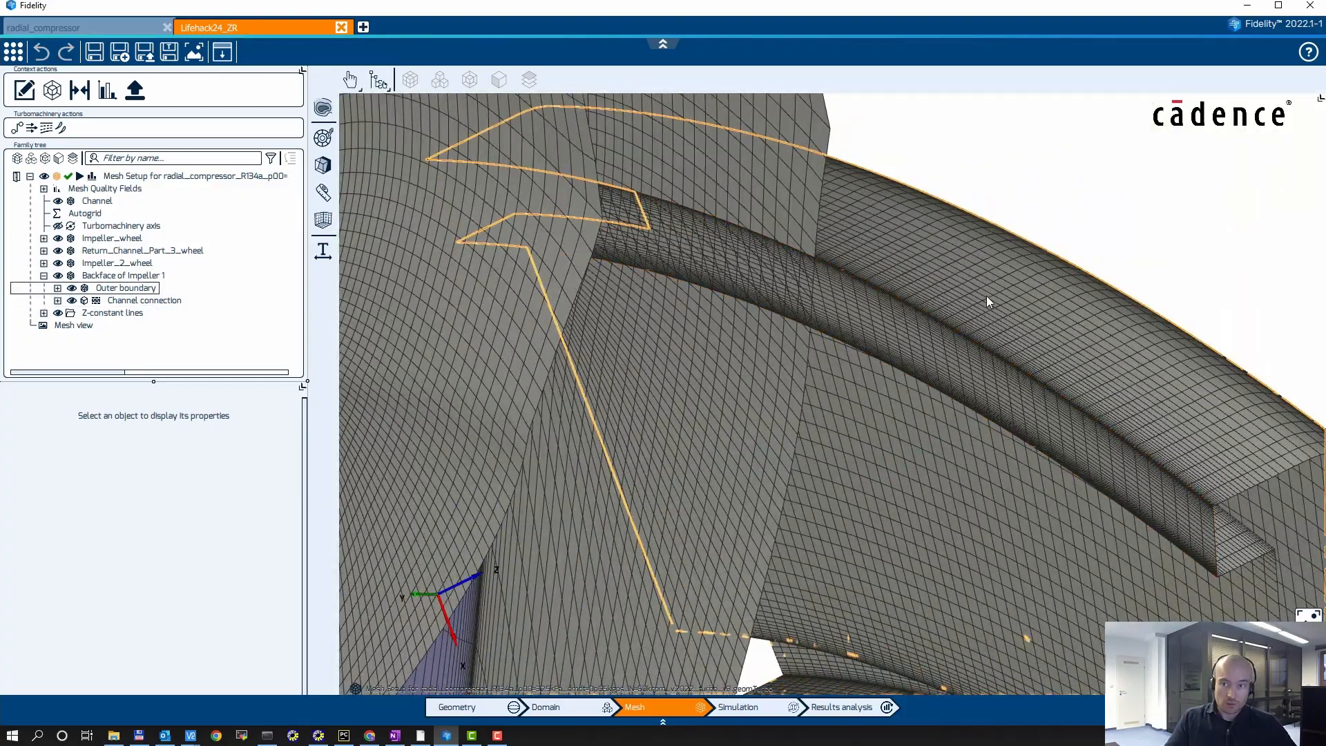
# Step: Examine the full Backface of Impeller 1 cavity mesh and its placement among the two impeller and return channel meshes
pyautogui.moveTo(987, 297); pyautogui.dragTo(643, 421, button='middle')
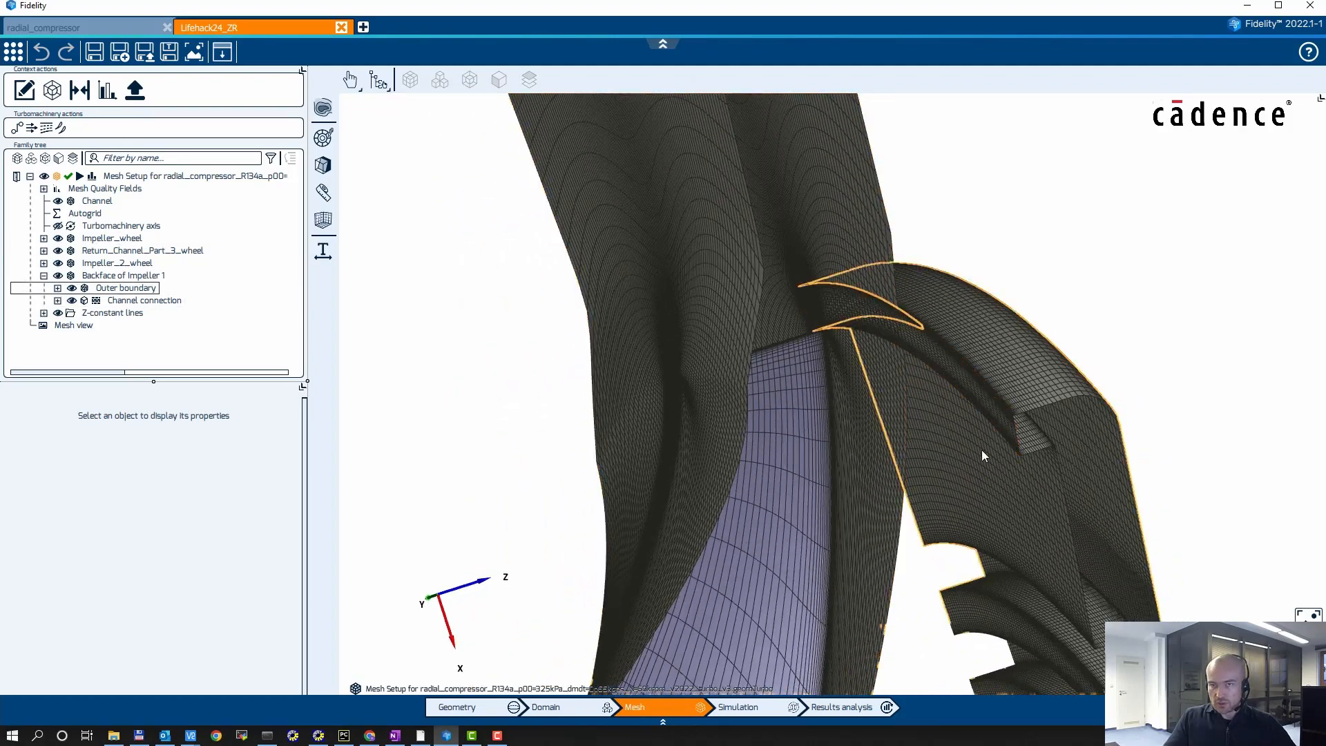
pyautogui.moveTo(997, 266); pyautogui.dragTo(1037, 220, button='middle')
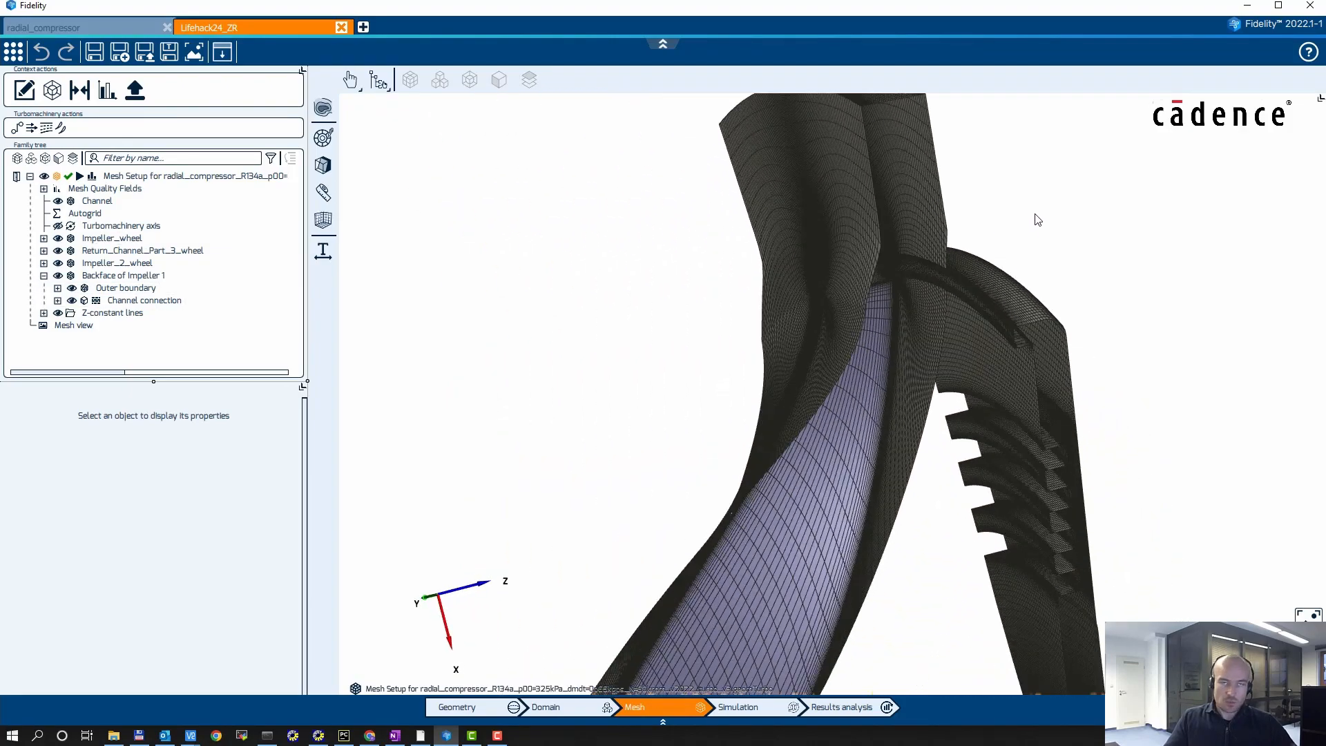
pyautogui.scroll(-5, 1086, 331)
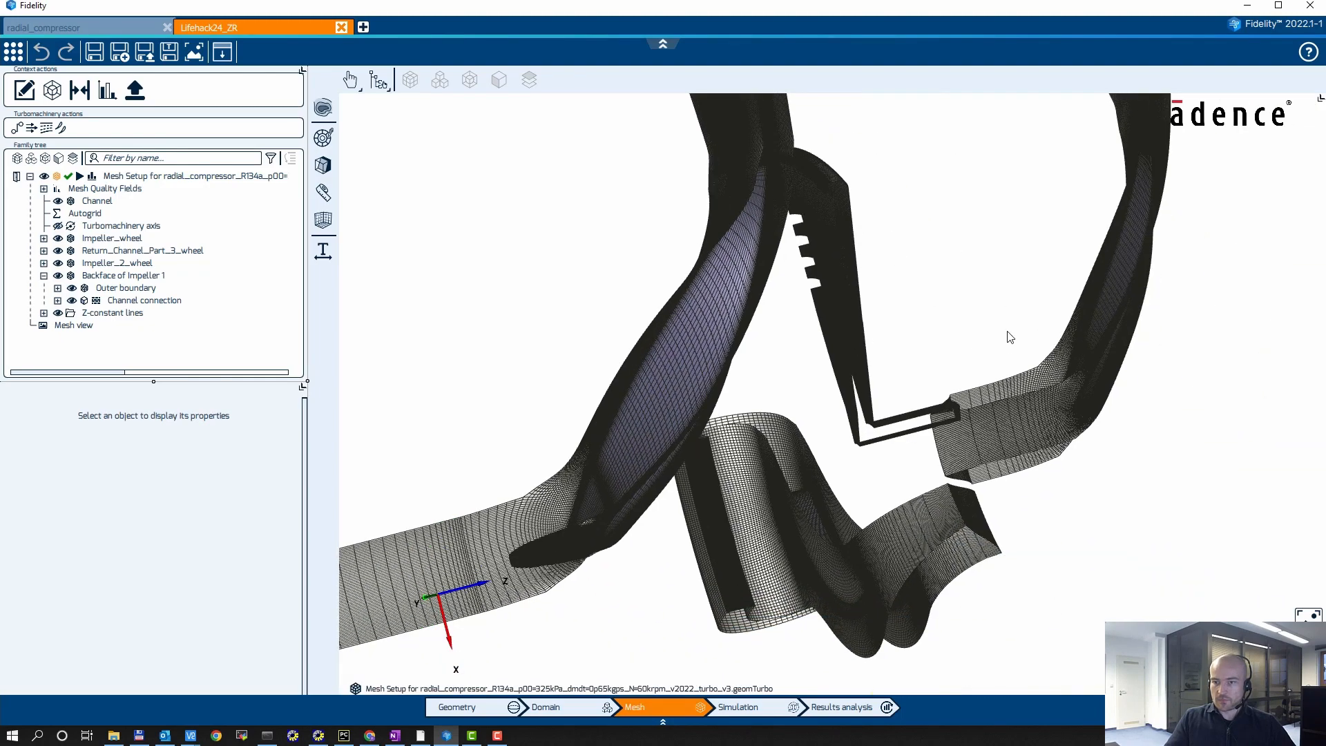
pyautogui.moveTo(1180, 458); pyautogui.dragTo(896, 341, button='middle')
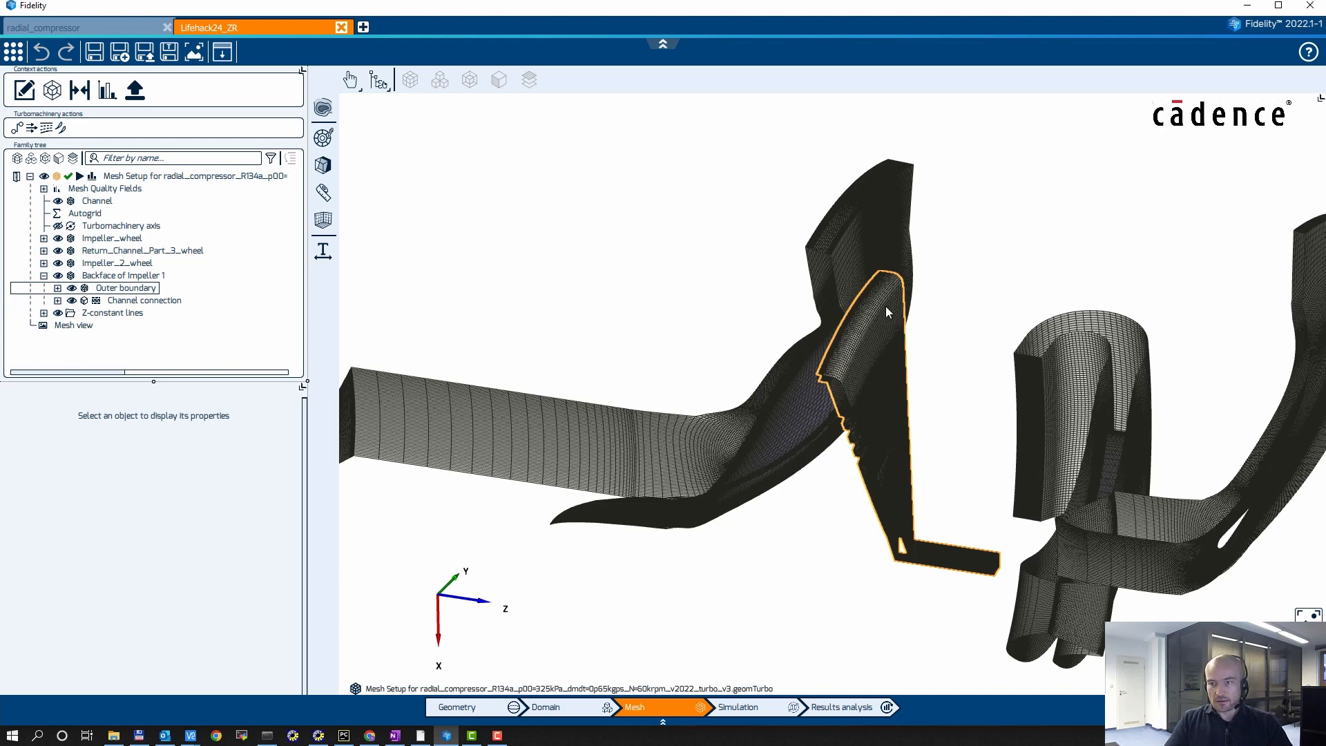
pyautogui.moveTo(961, 336); pyautogui.dragTo(858, 279, button='middle')
pyautogui.moveTo(808, 393); pyautogui.dragTo(901, 405)
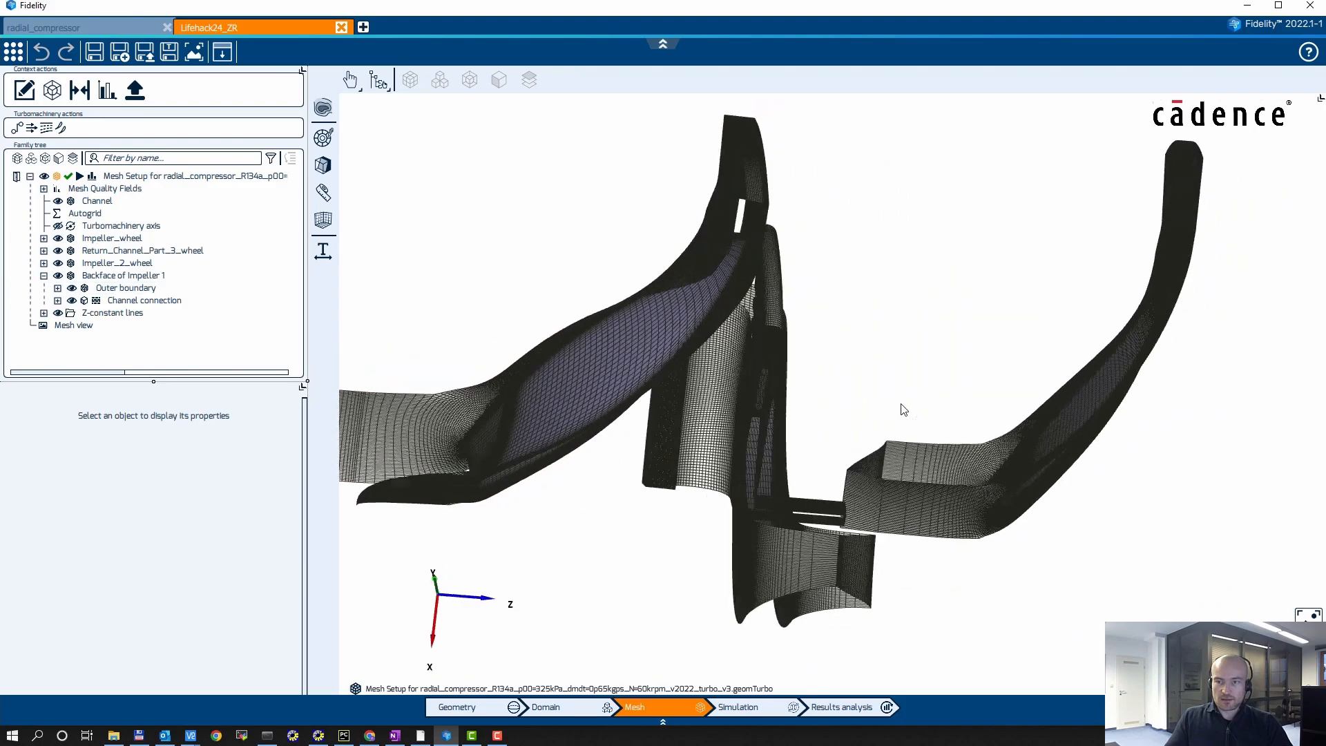
# Step: Examine the cavity's seal teeth and junction with the first impeller passage up close and from an oblique view of the compressor mesh
pyautogui.scroll(4, 830, 278)
pyautogui.moveTo(785, 295); pyautogui.dragTo(894, 361)
pyautogui.moveTo(819, 275); pyautogui.dragTo(736, 238)
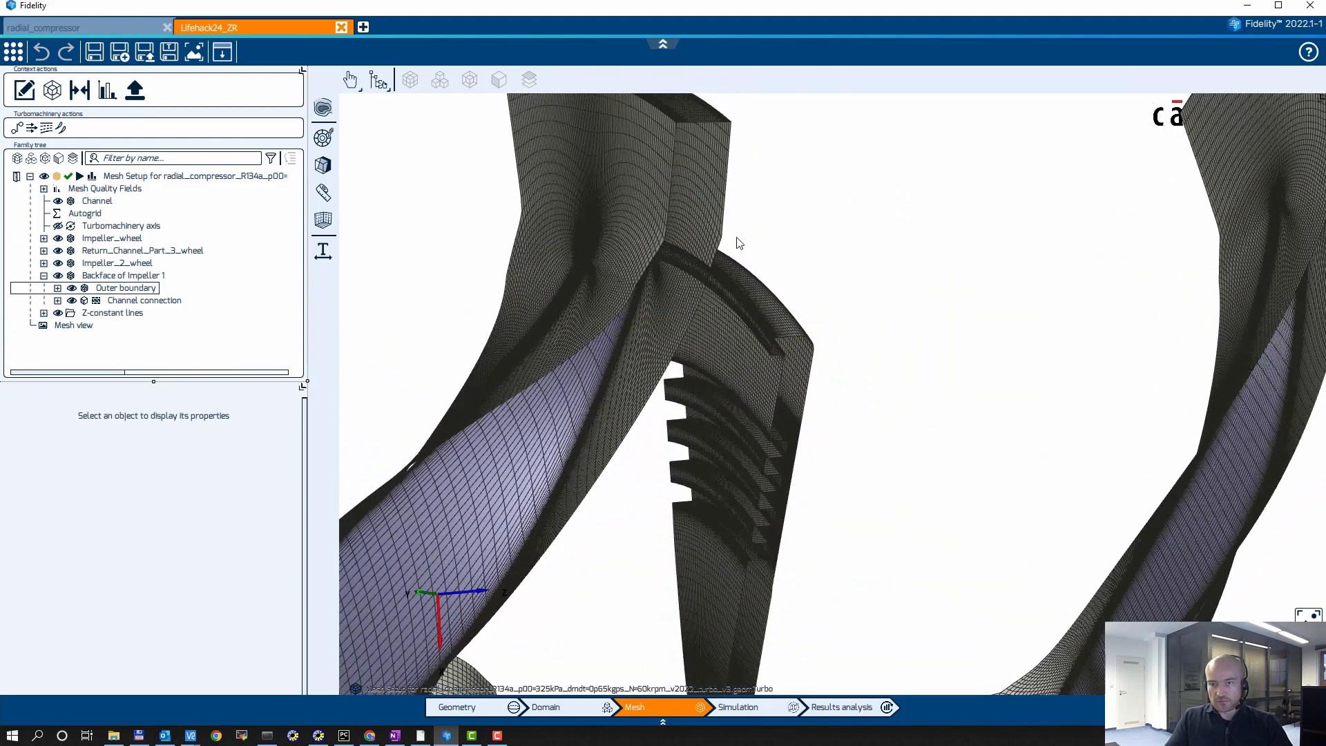
pyautogui.scroll(-3, 997, 269)
pyautogui.moveTo(966, 323); pyautogui.dragTo(962, 436)
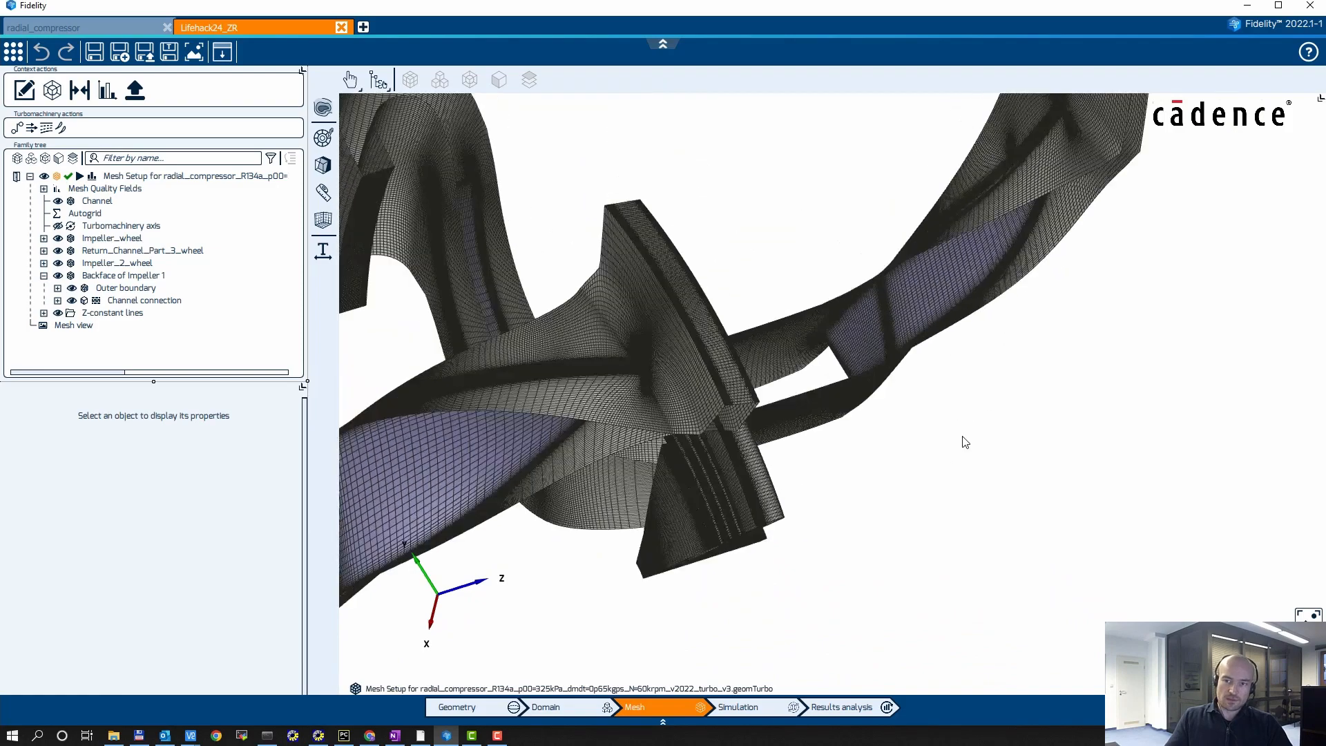
pyautogui.moveTo(961, 436); pyautogui.dragTo(947, 449, button='middle')
pyautogui.moveTo(1187, 530); pyautogui.dragTo(1280, 549, button='middle')
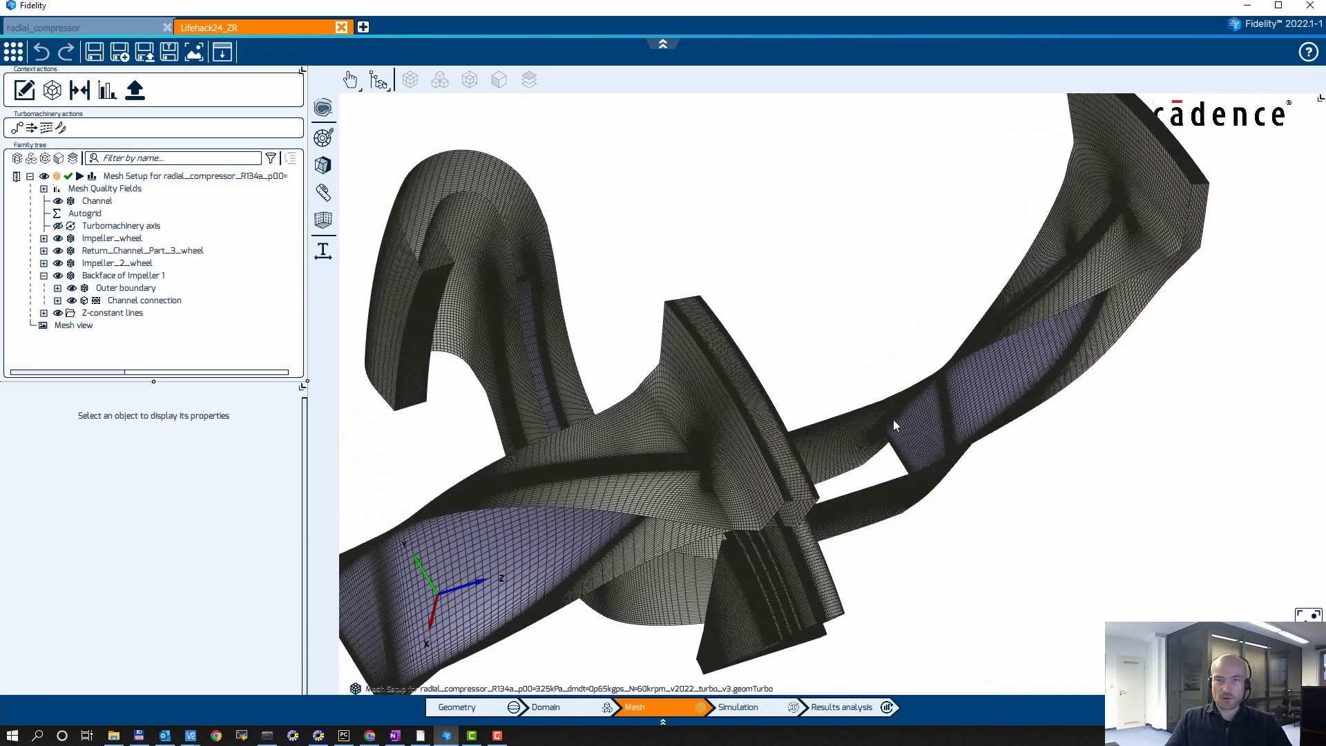